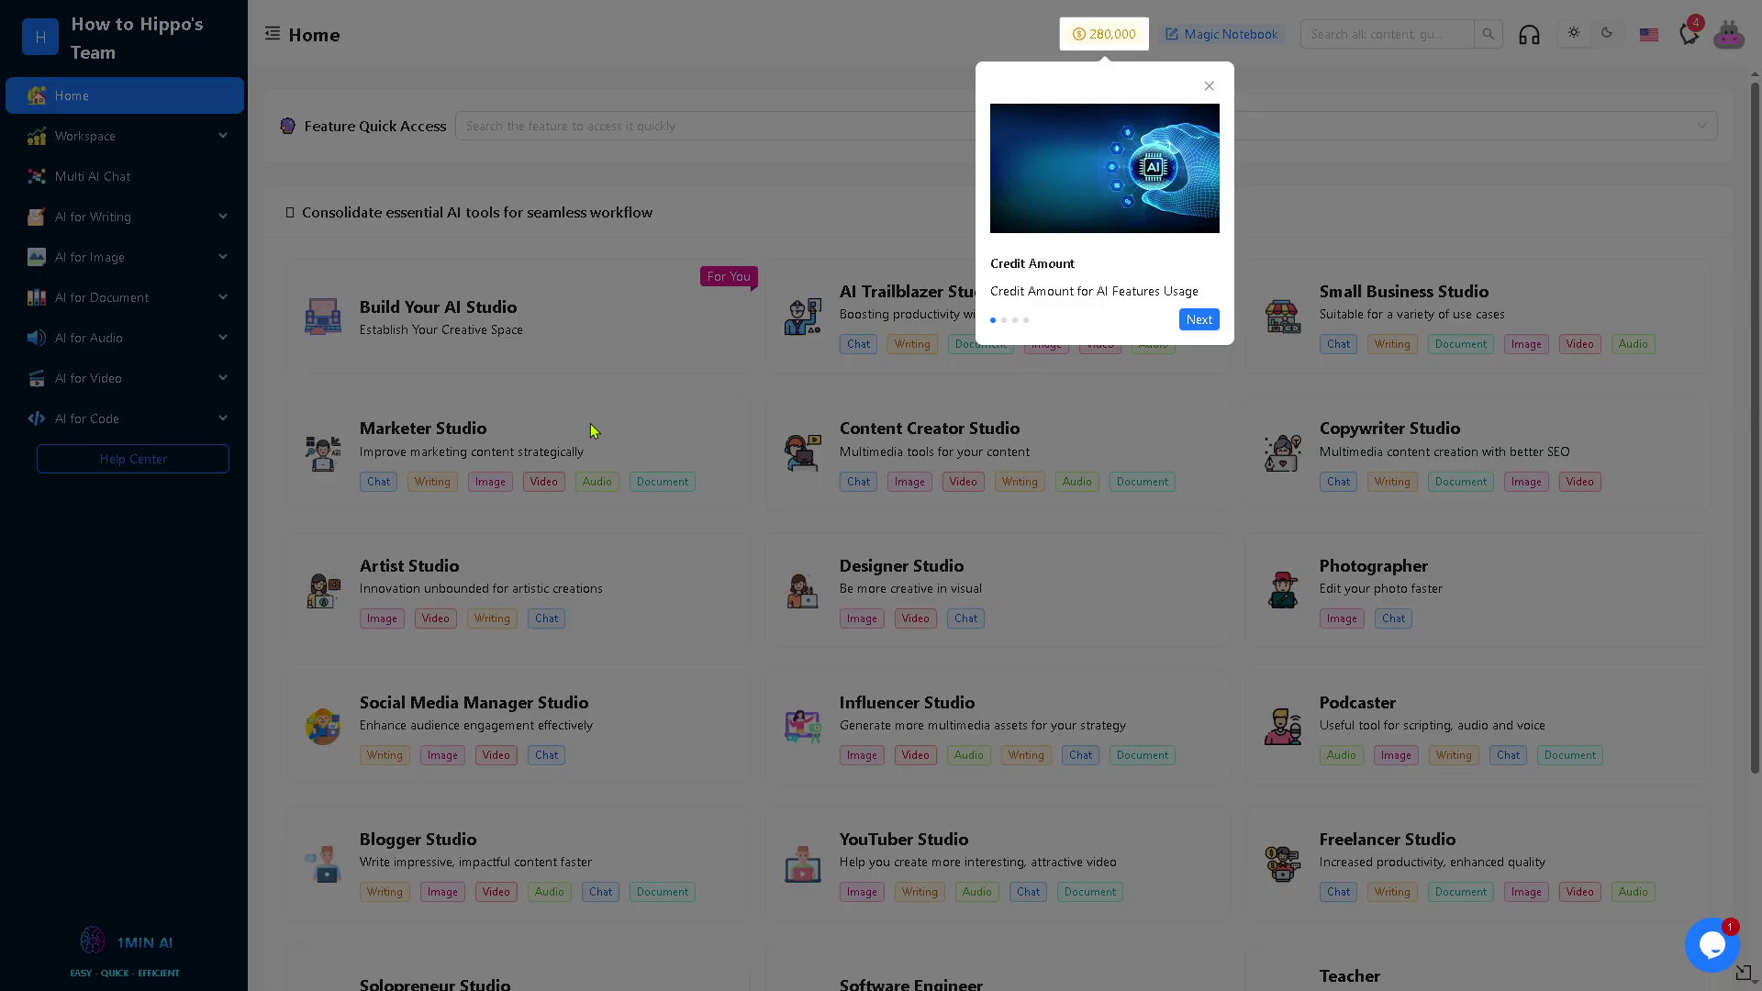
- Close the Credit Amount tour popup to reveal the Home dashboard's studio cards
left_click(1210, 87)
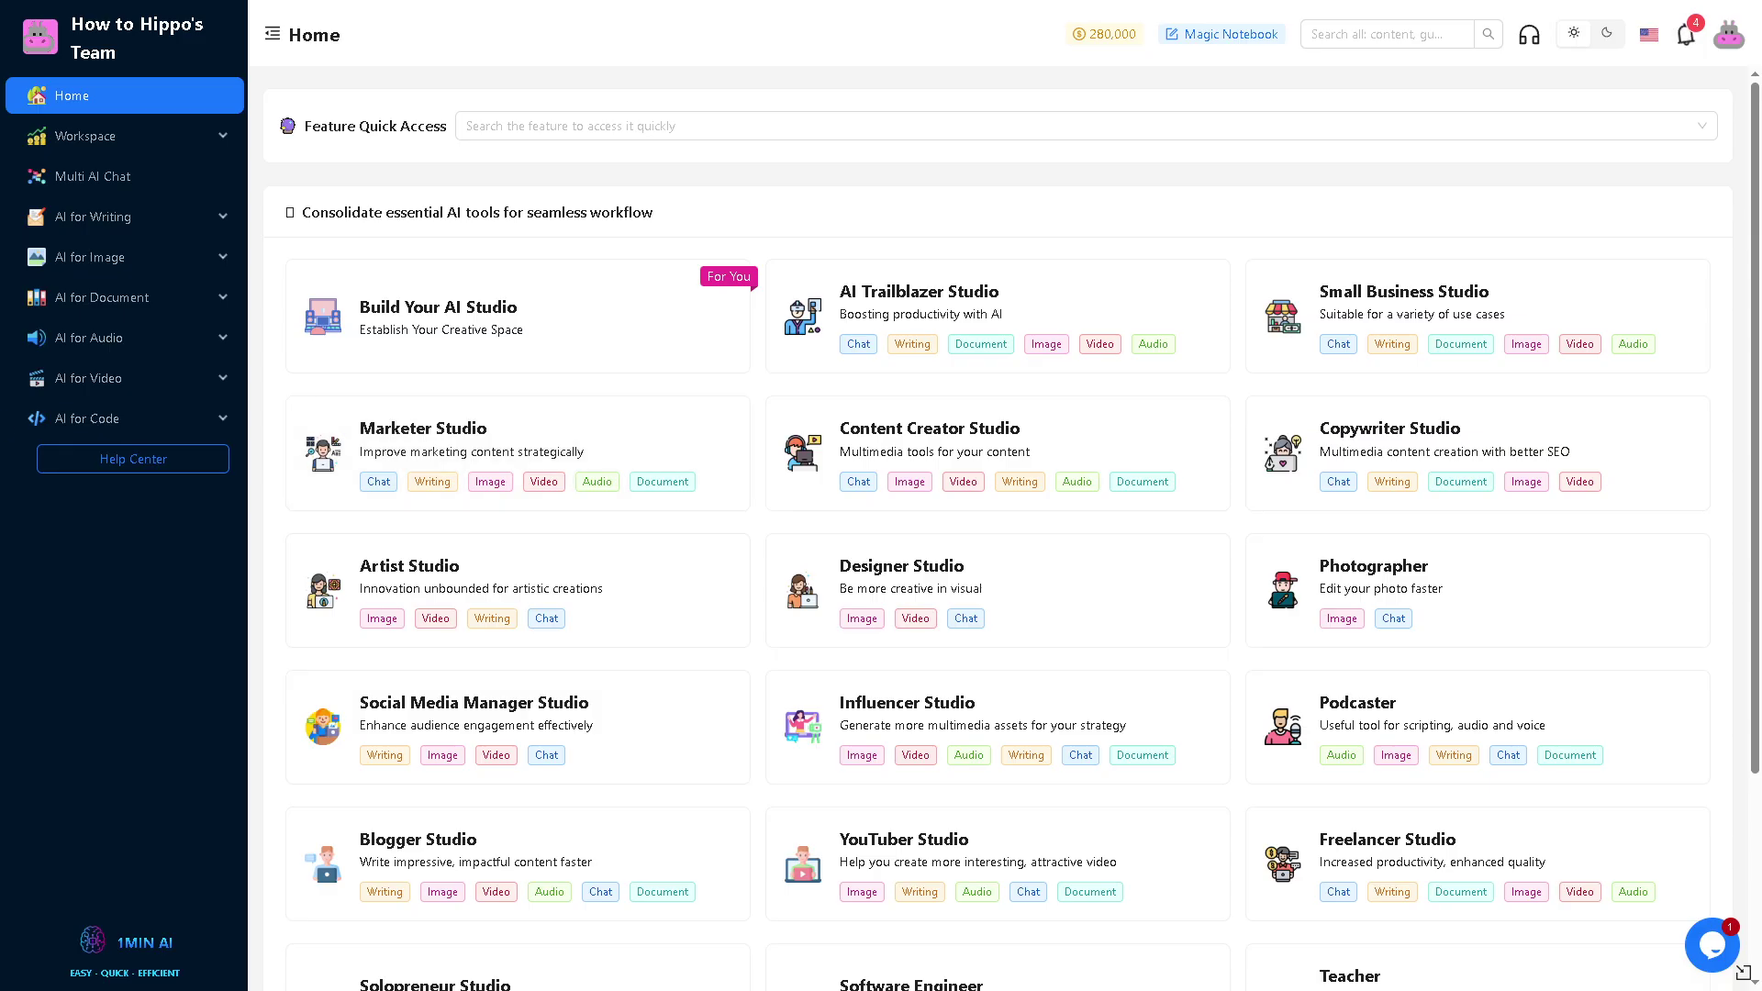
- Expand Workspace and view the Shared Zone, History and Brand Voice List pages
left_click(142, 135)
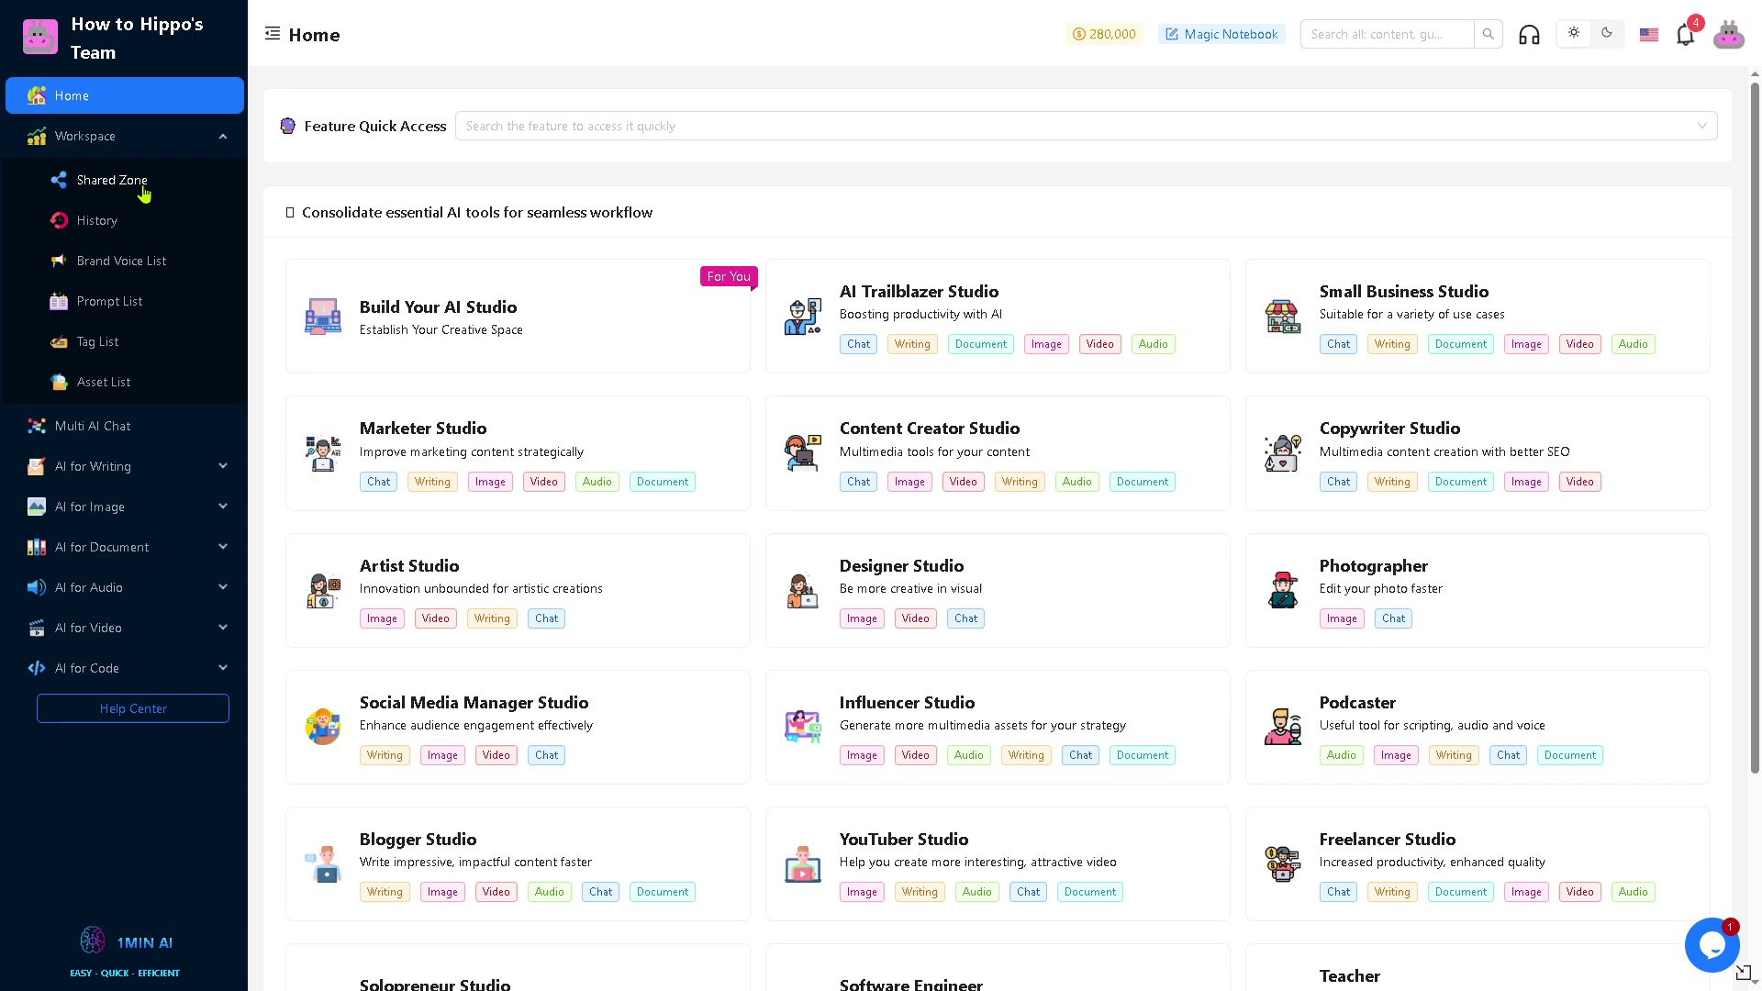
left_click(144, 188)
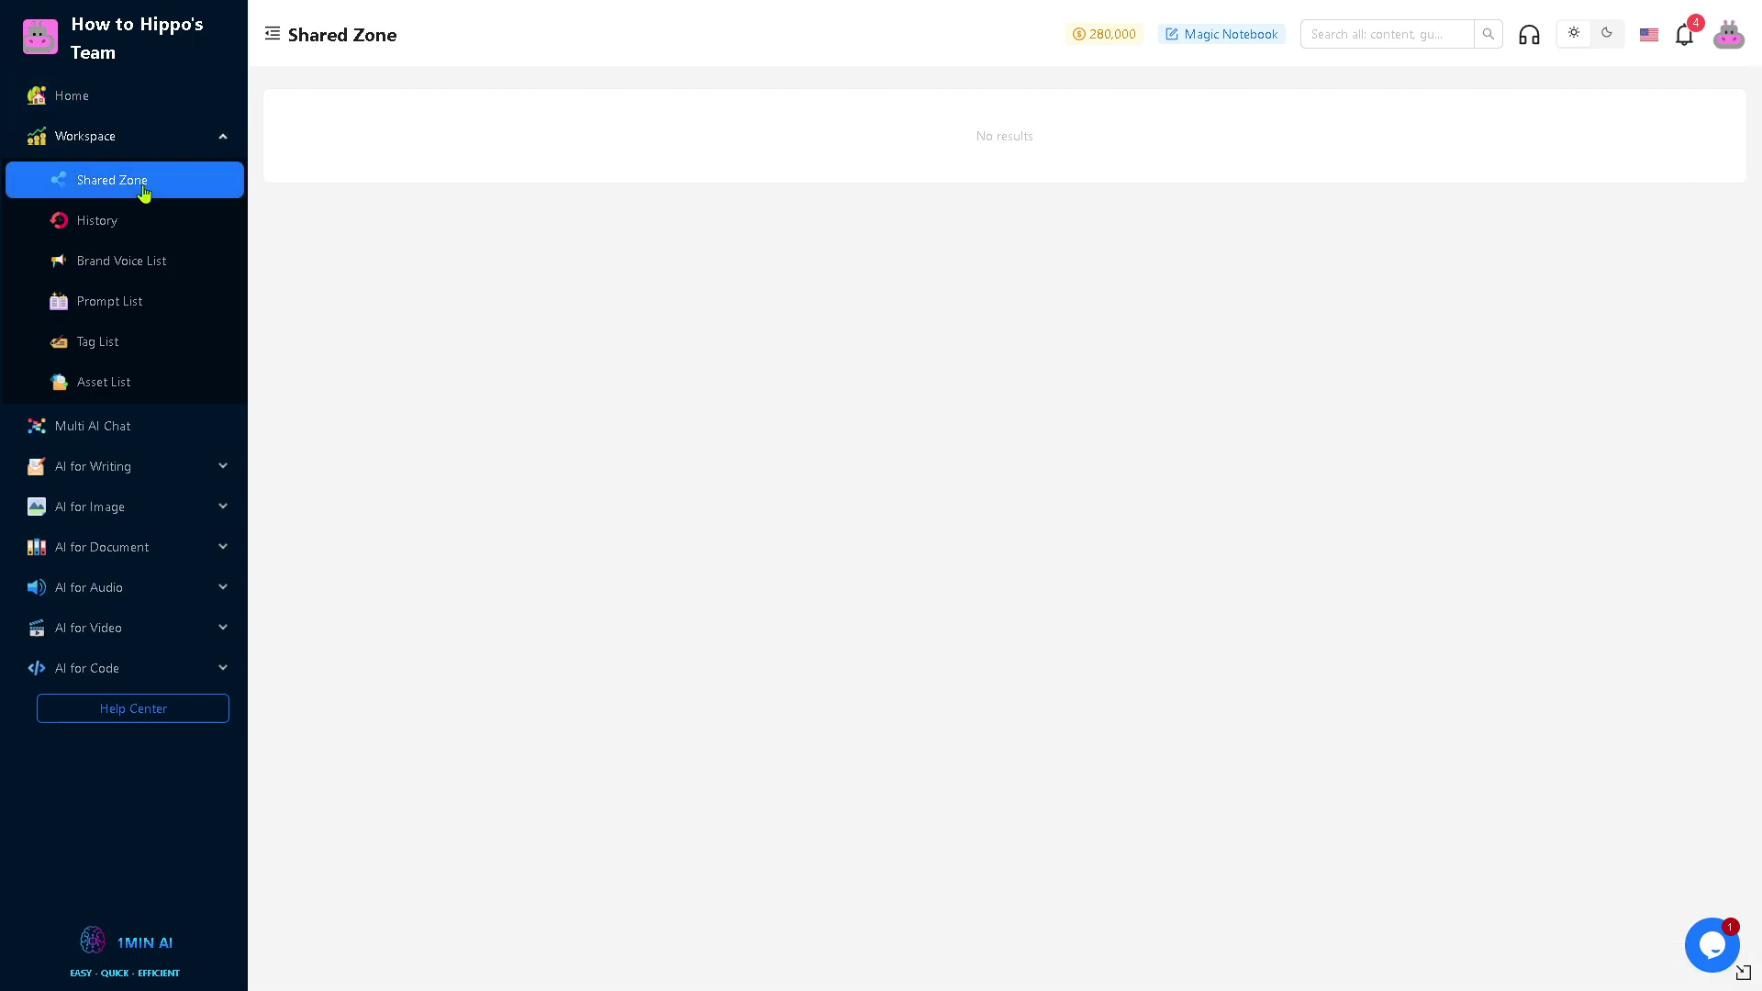
left_click(106, 224)
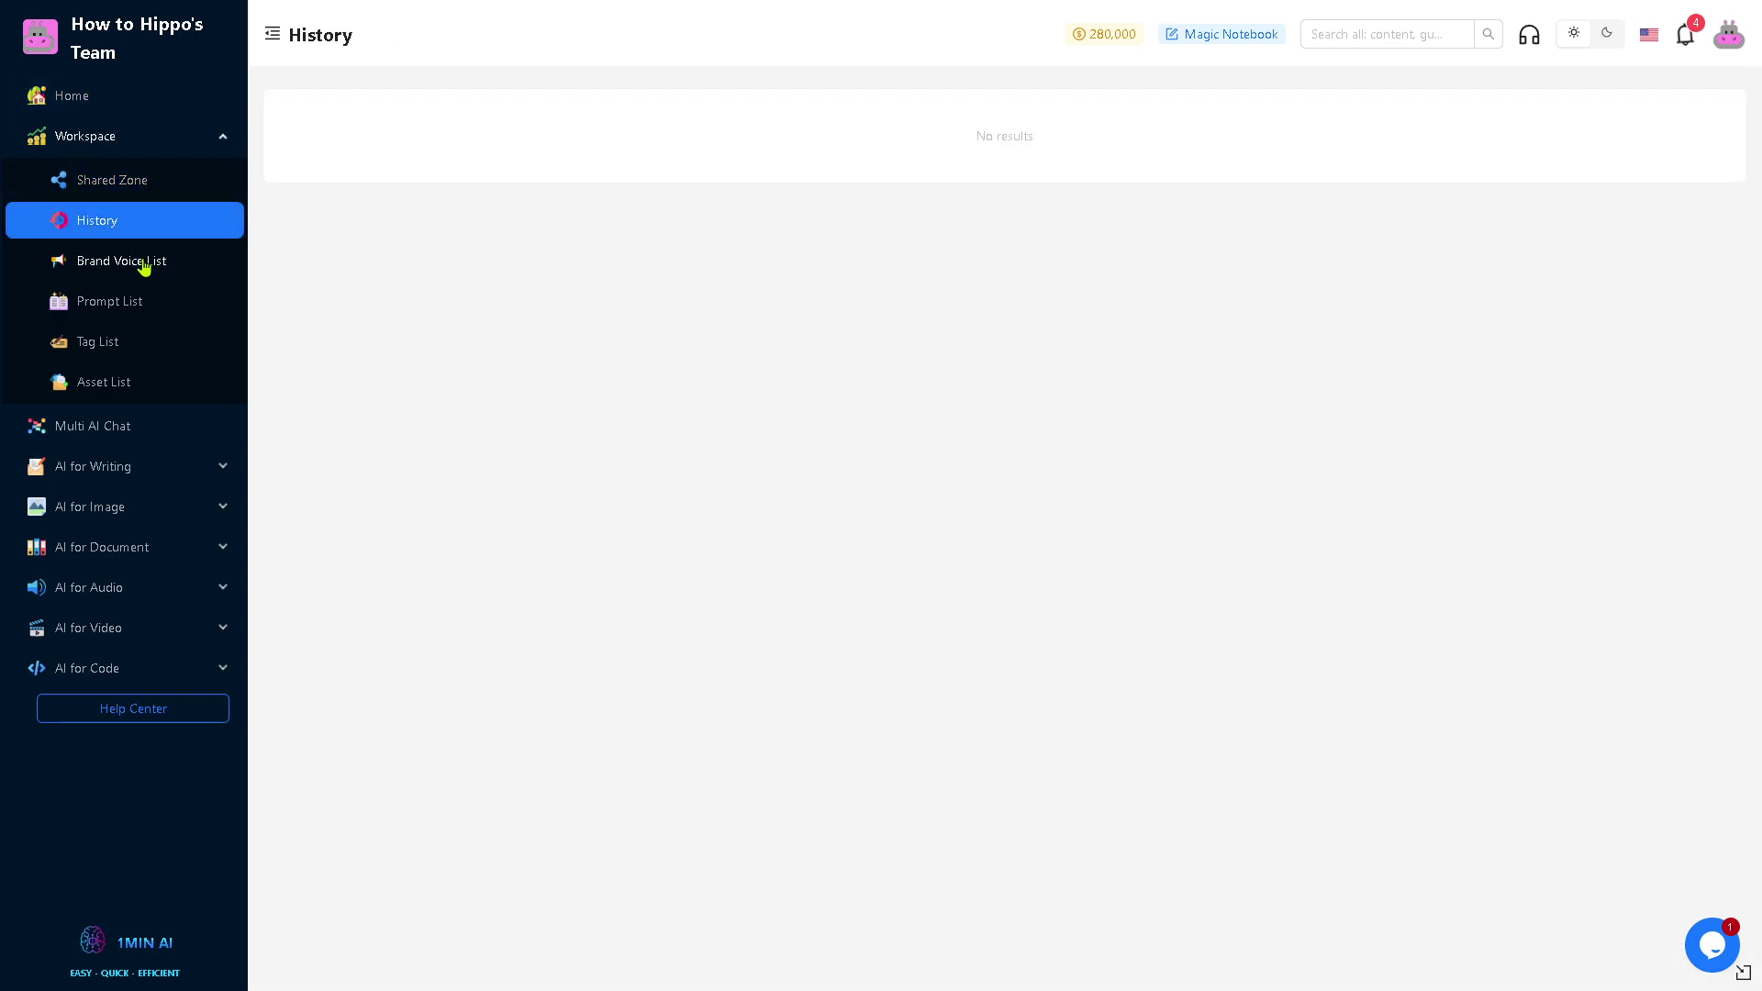
left_click(143, 263)
- View the Prompt List, Tag List and Asset List pages, then start a new Multi AI Chat
left_click(132, 310)
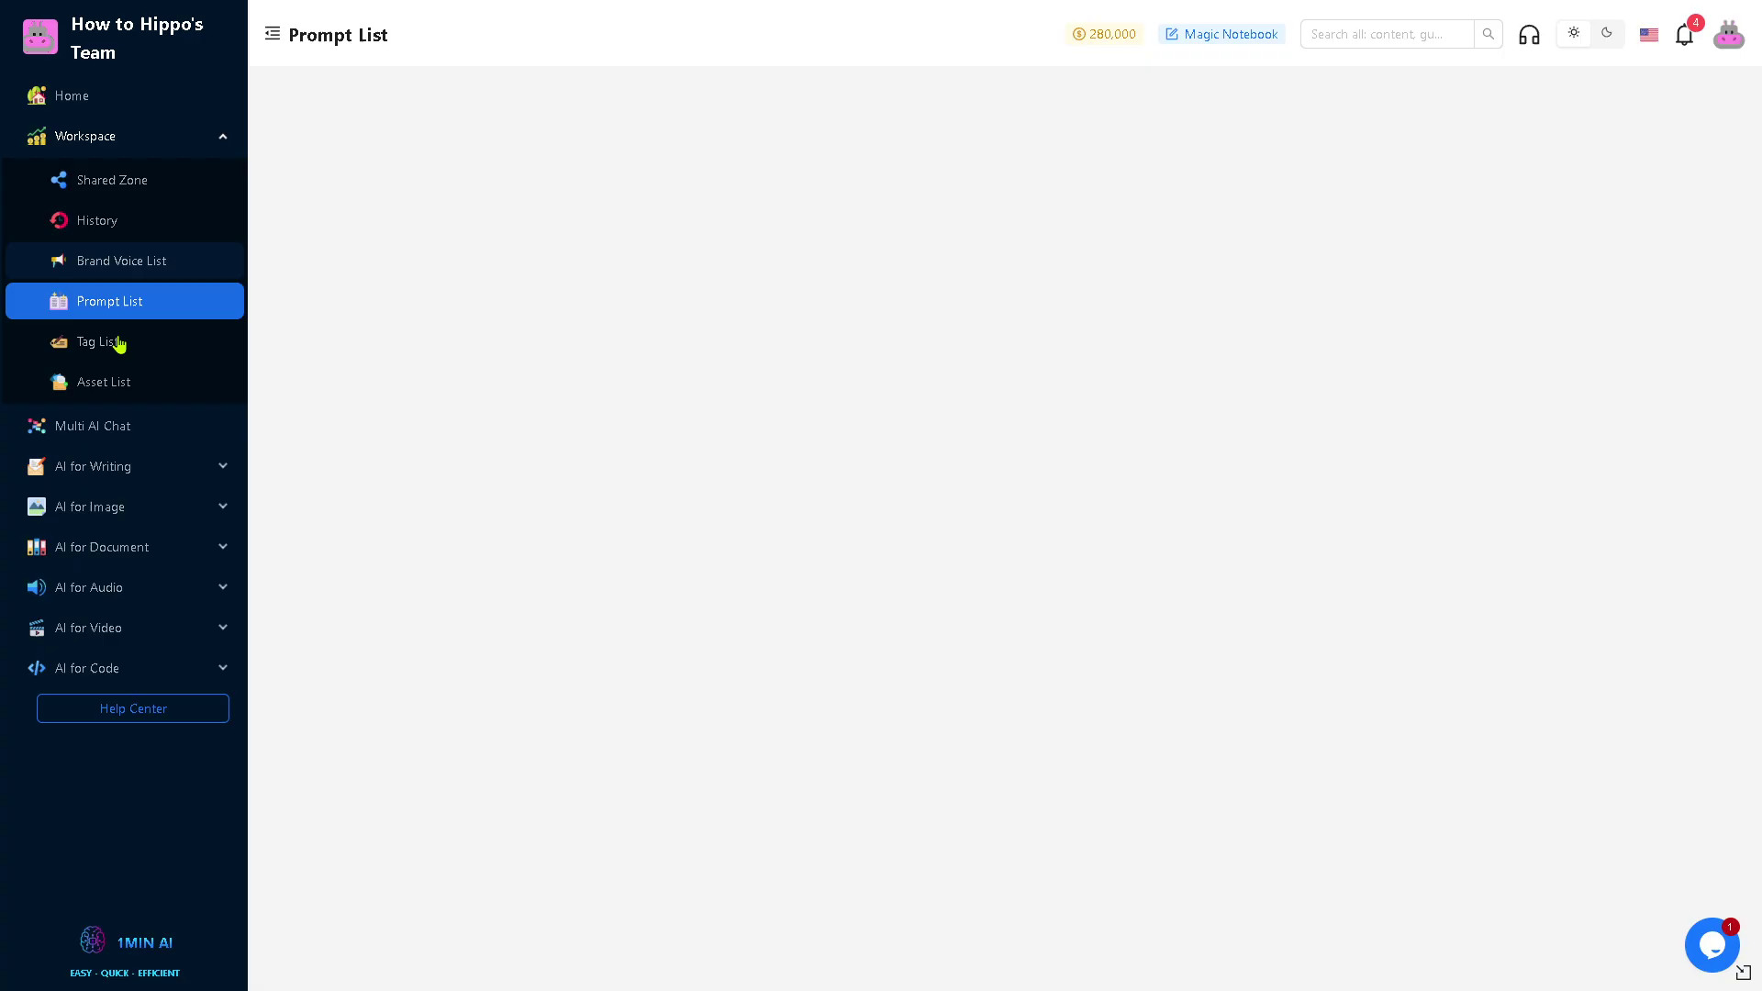
left_click(117, 342)
left_click(119, 392)
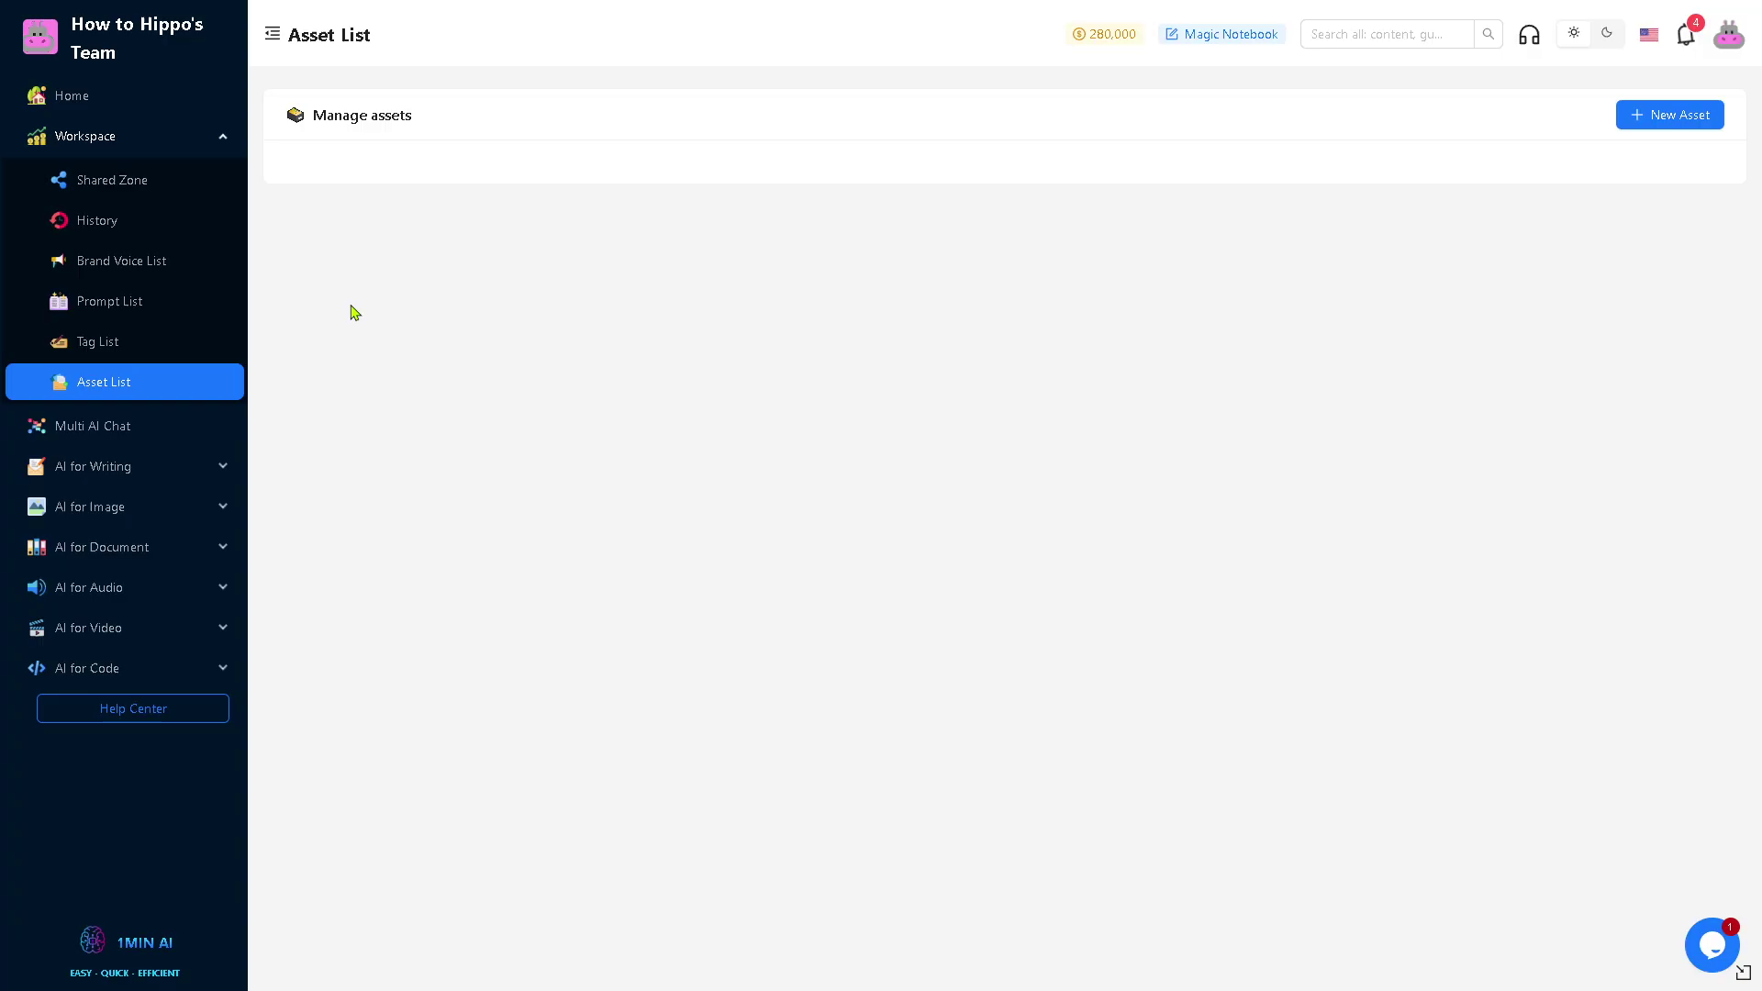
left_click(53, 430)
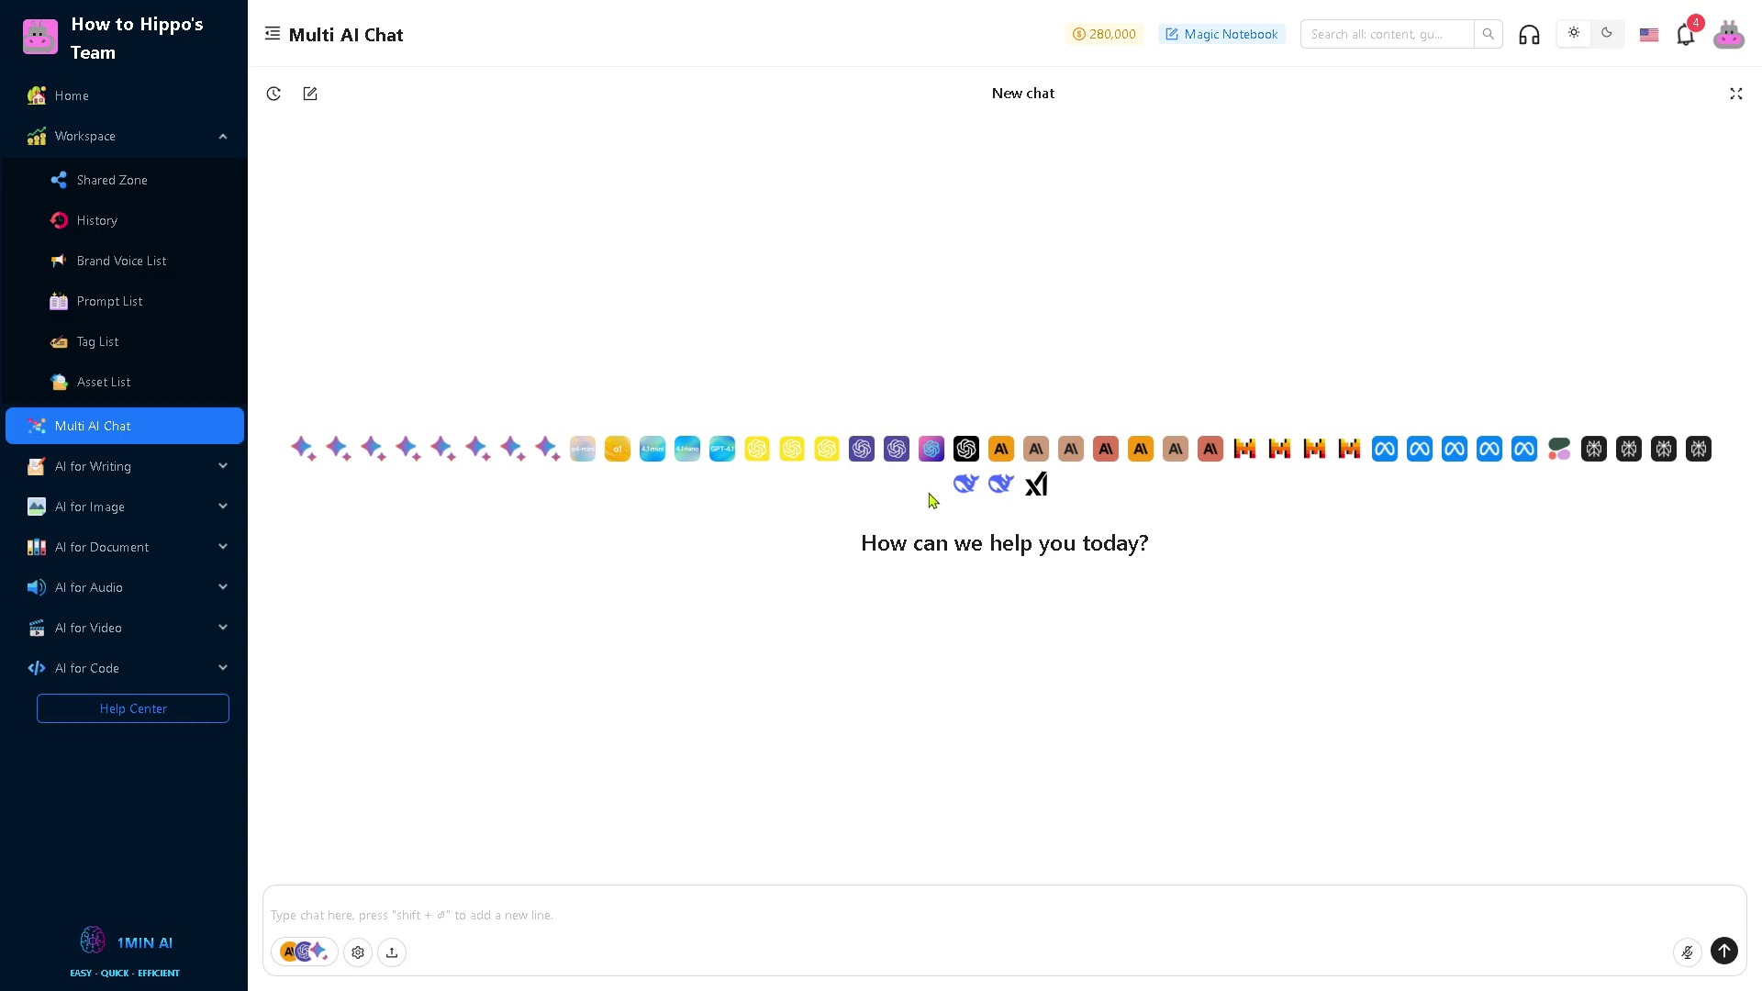
- Ask the multi-model chat 'How to use 1MIN.AI' and receive Claude 3 Haiku's five usage tips
left_click(421, 915)
type("How to use 1MIN.AI")
key("Return")
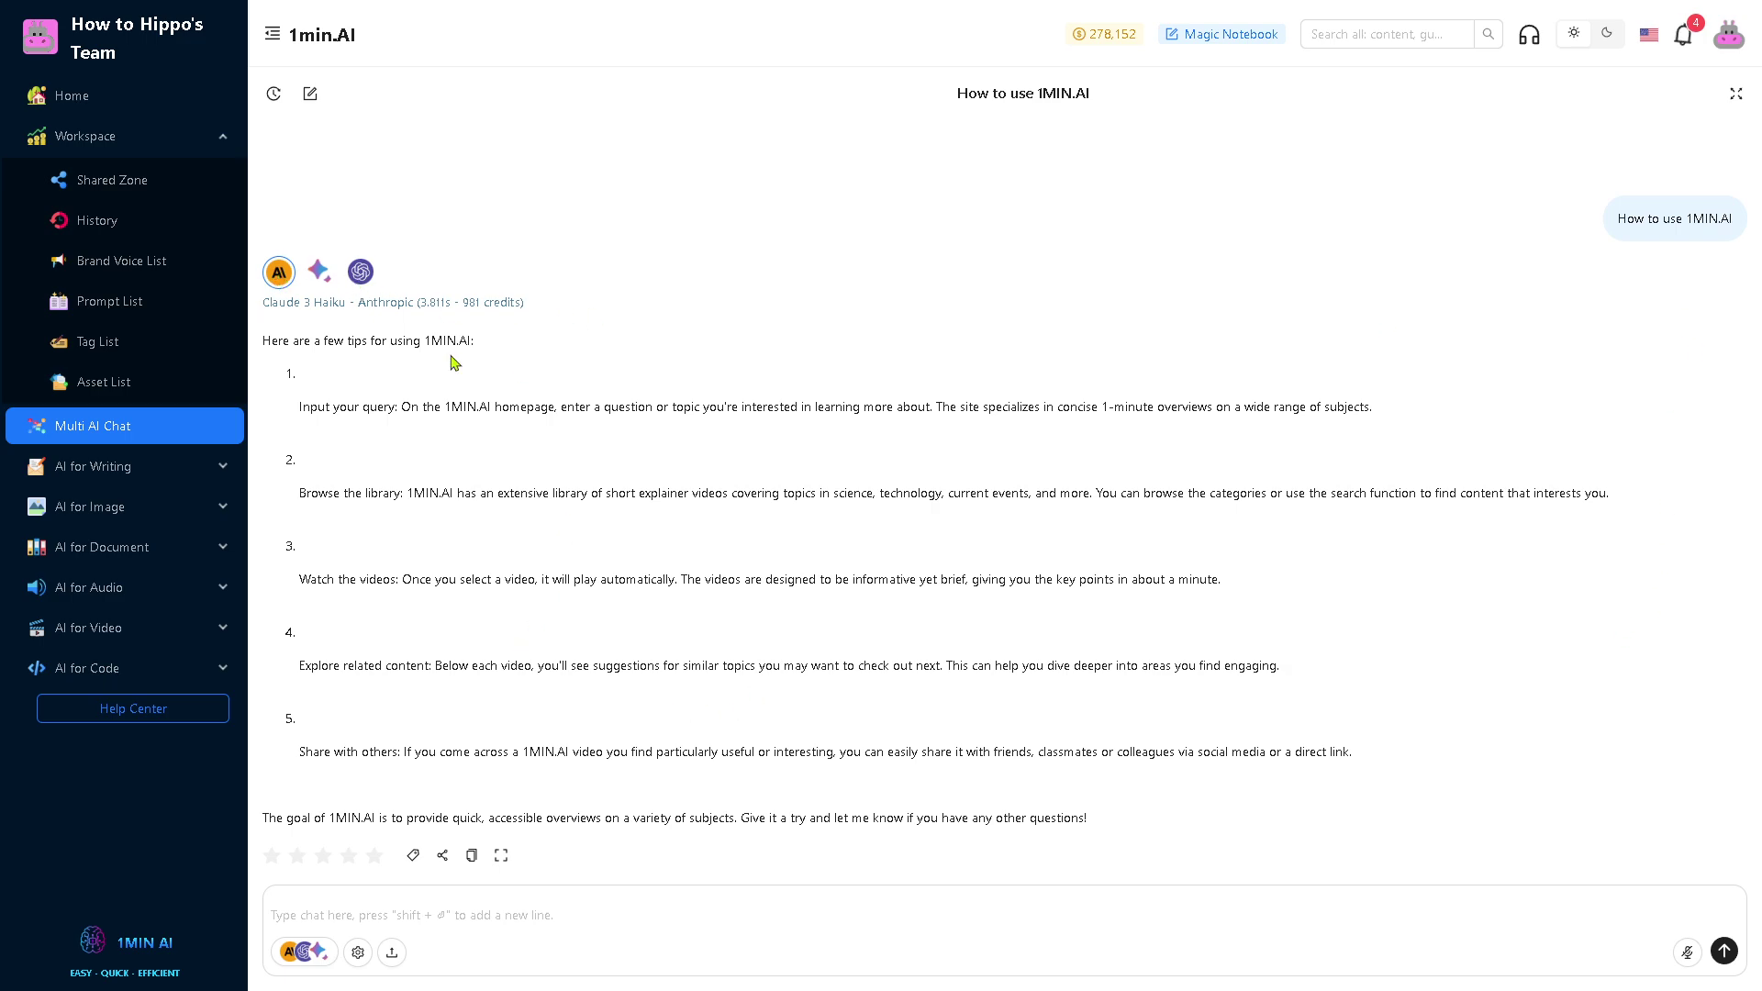
left_click(157, 468)
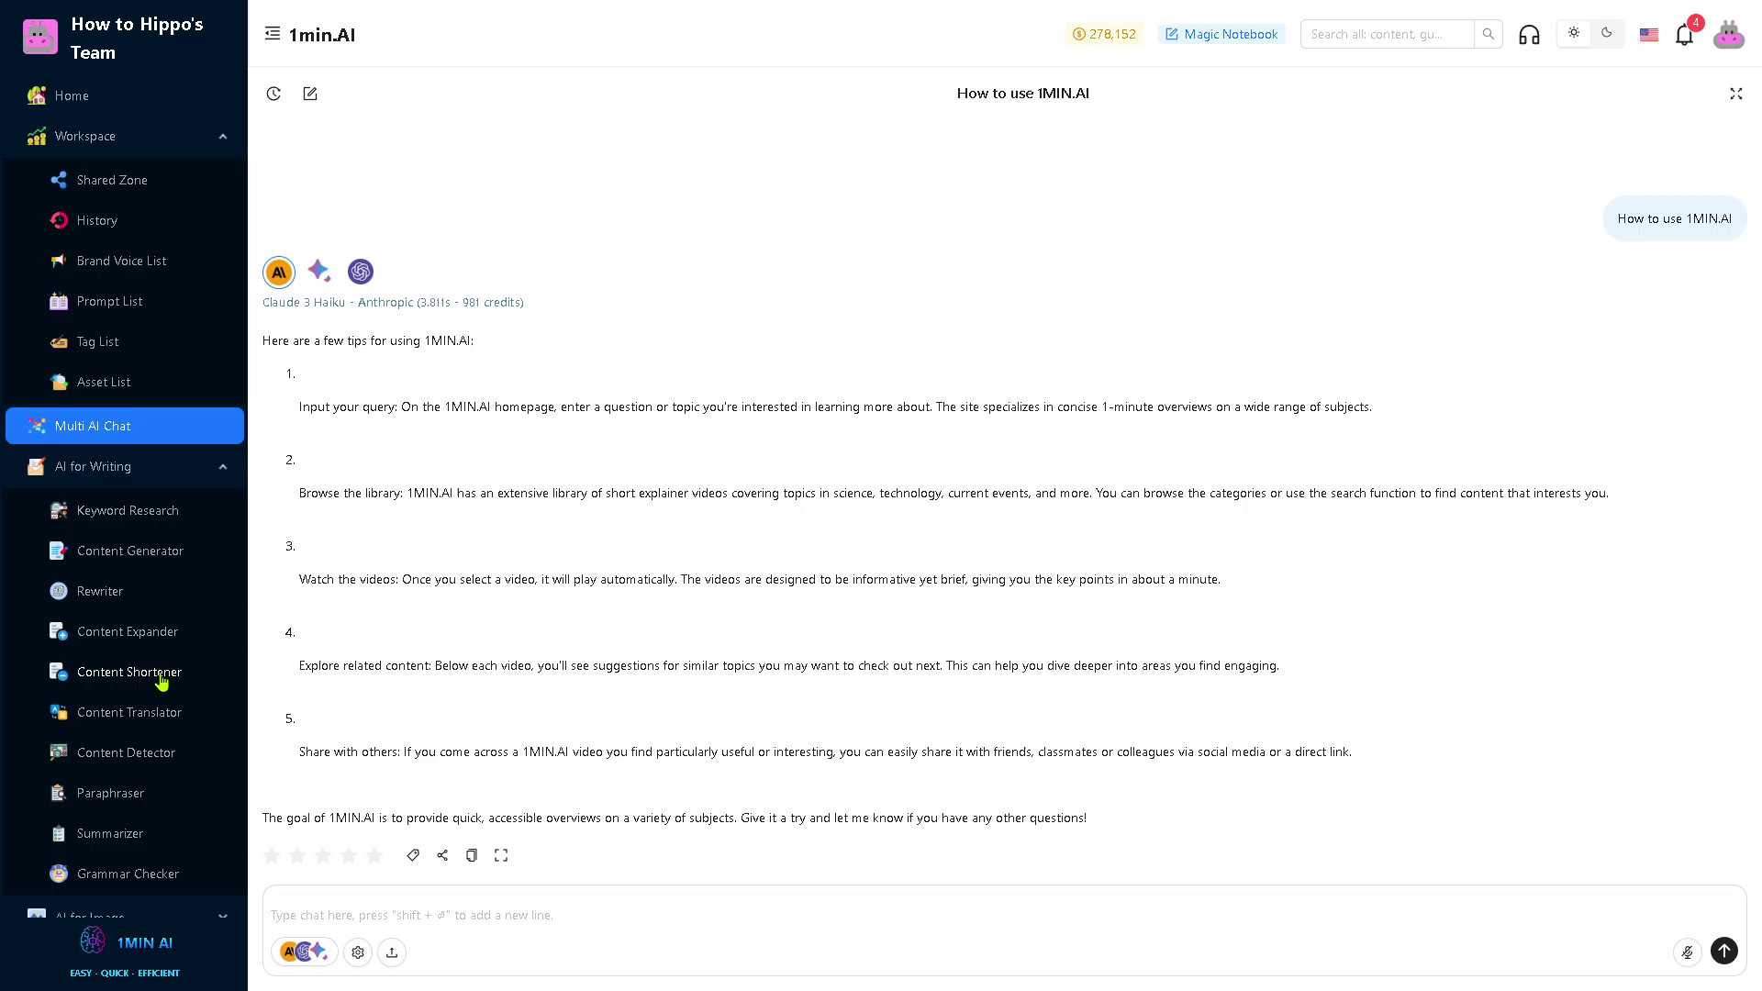
- Browse Content Generator categories, preview the Facebook Ads template, and return to the Content Generator list
scroll(184, 720, "down", 1)
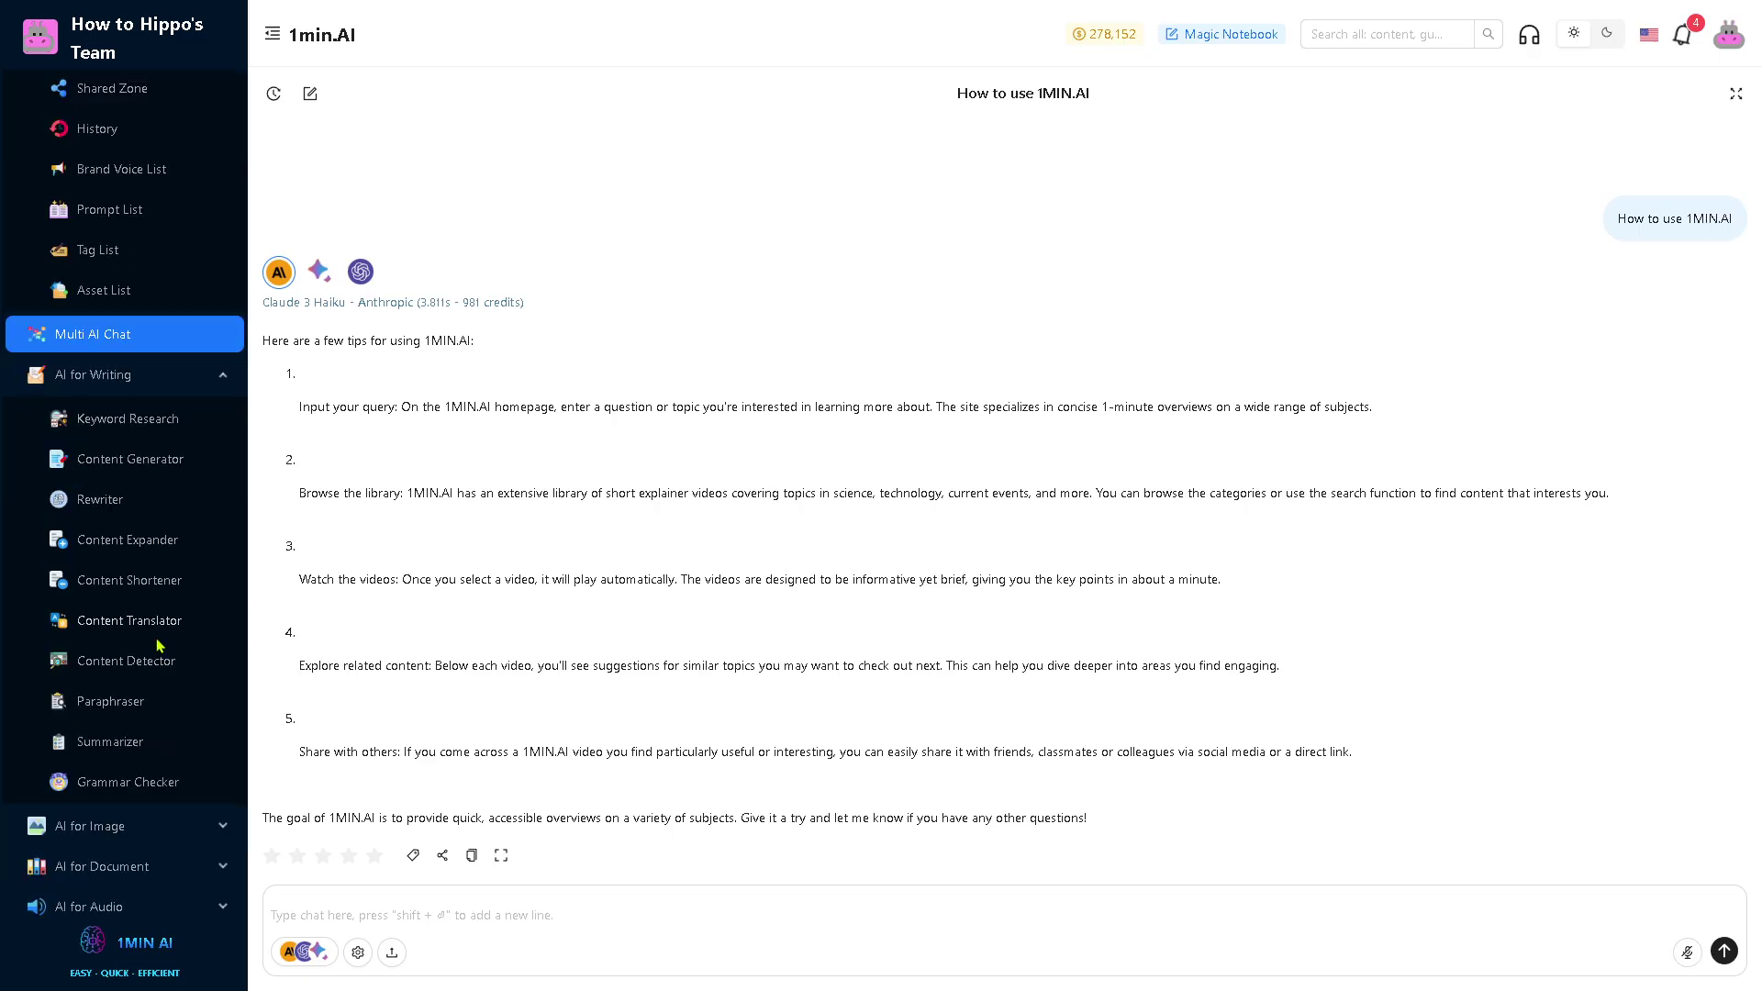
left_click(146, 463)
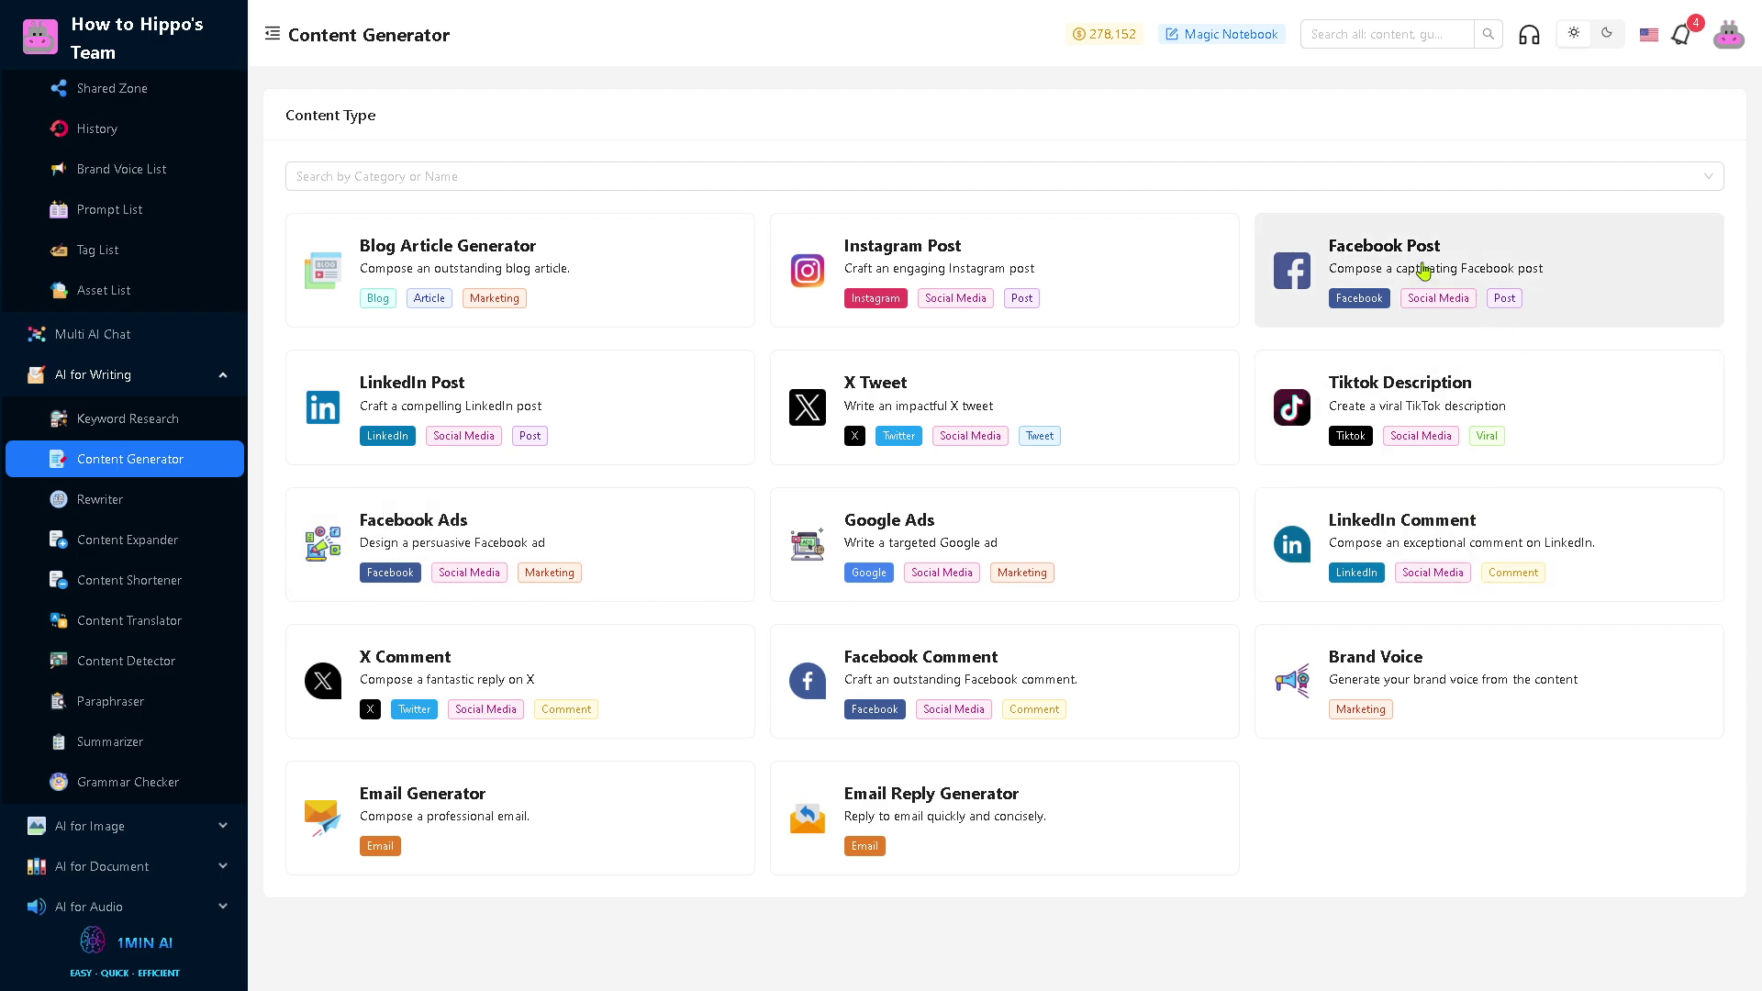
left_click(393, 179)
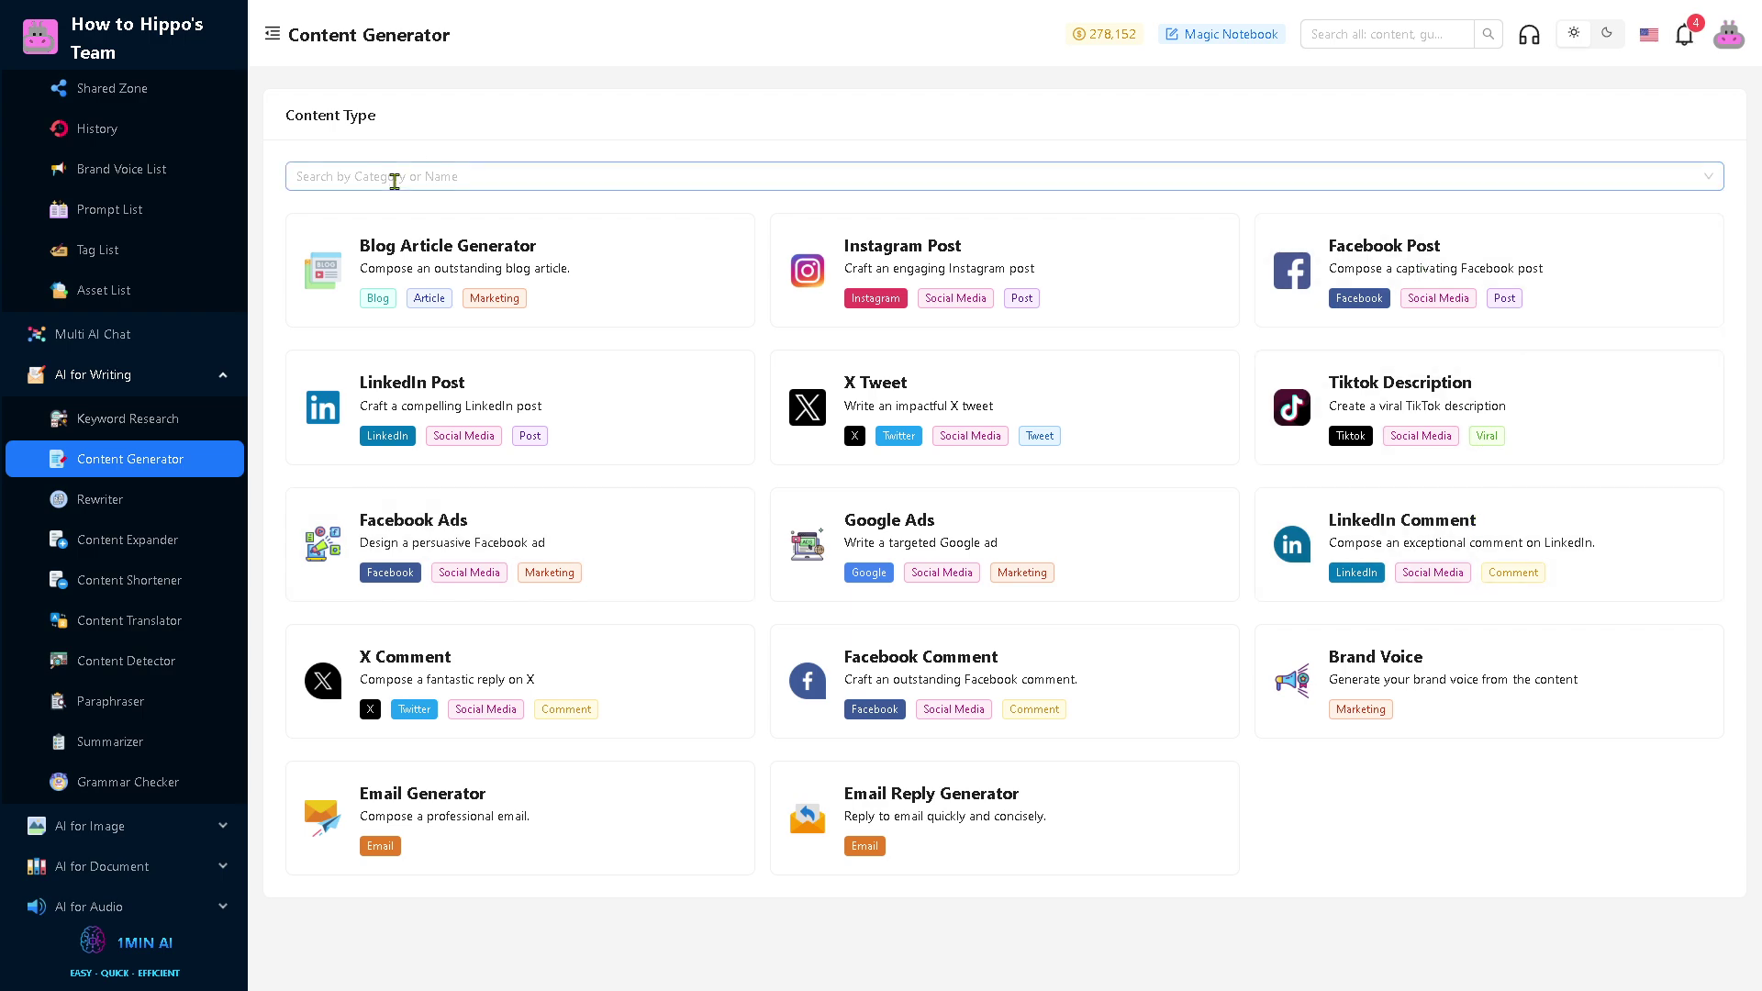
left_click(303, 523)
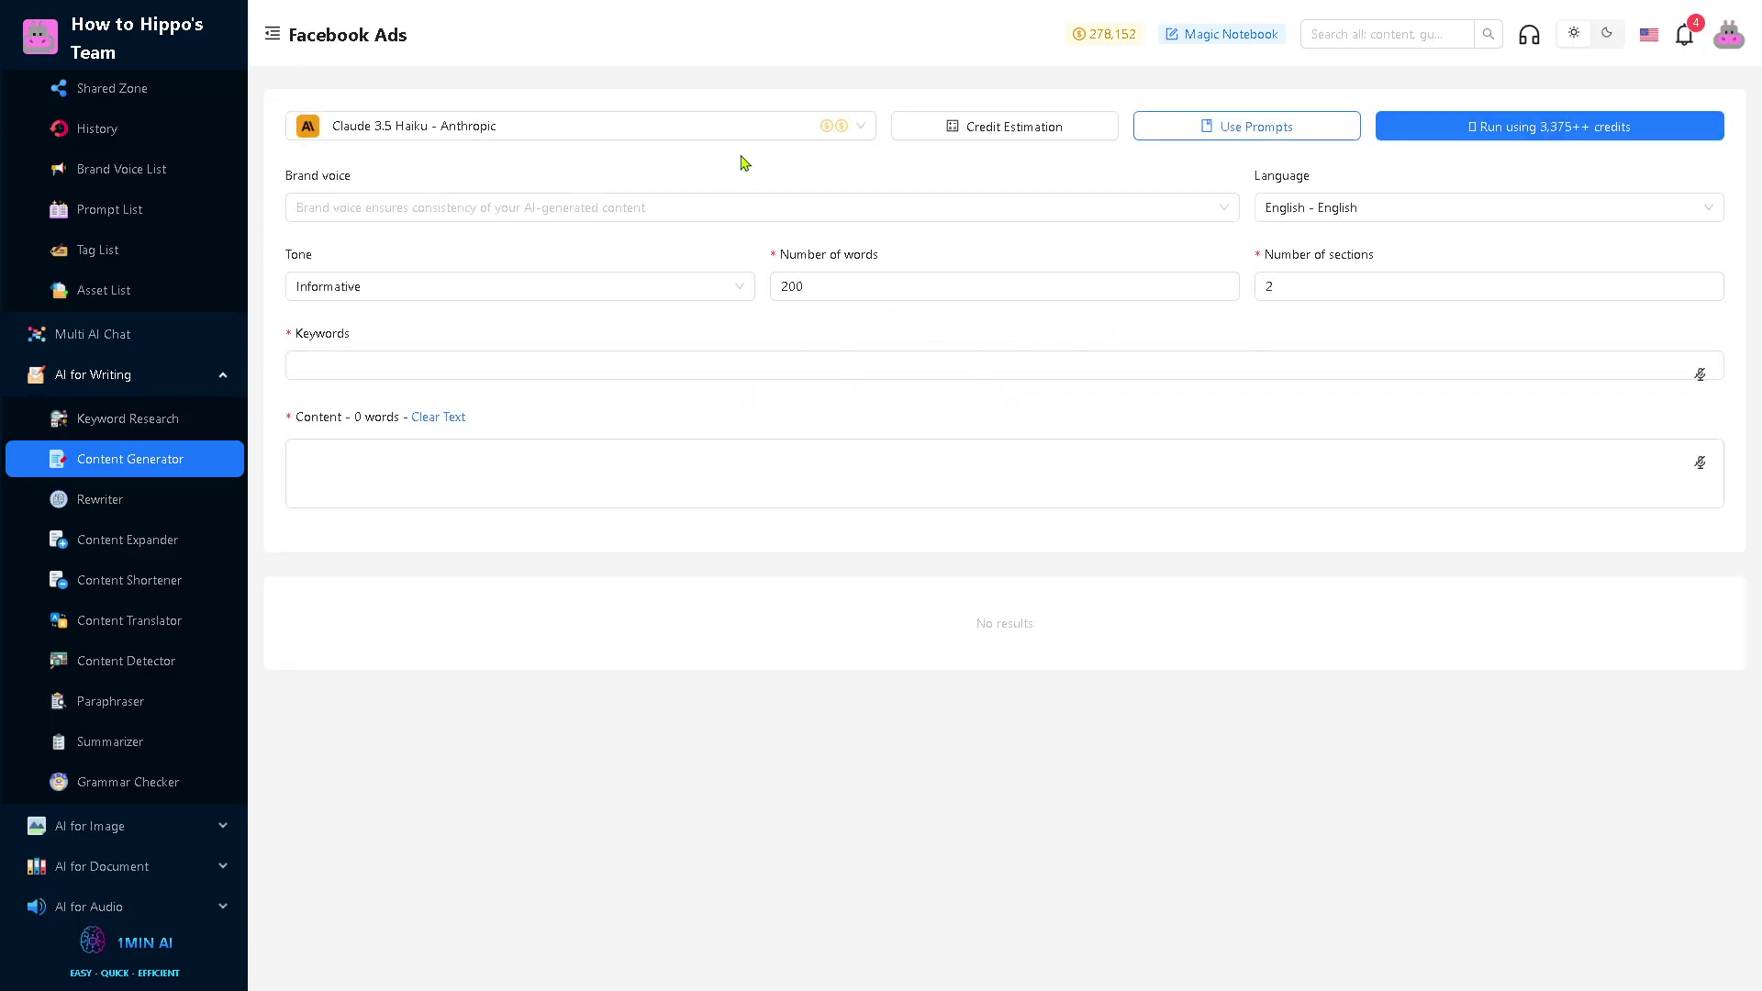
left_click(174, 465)
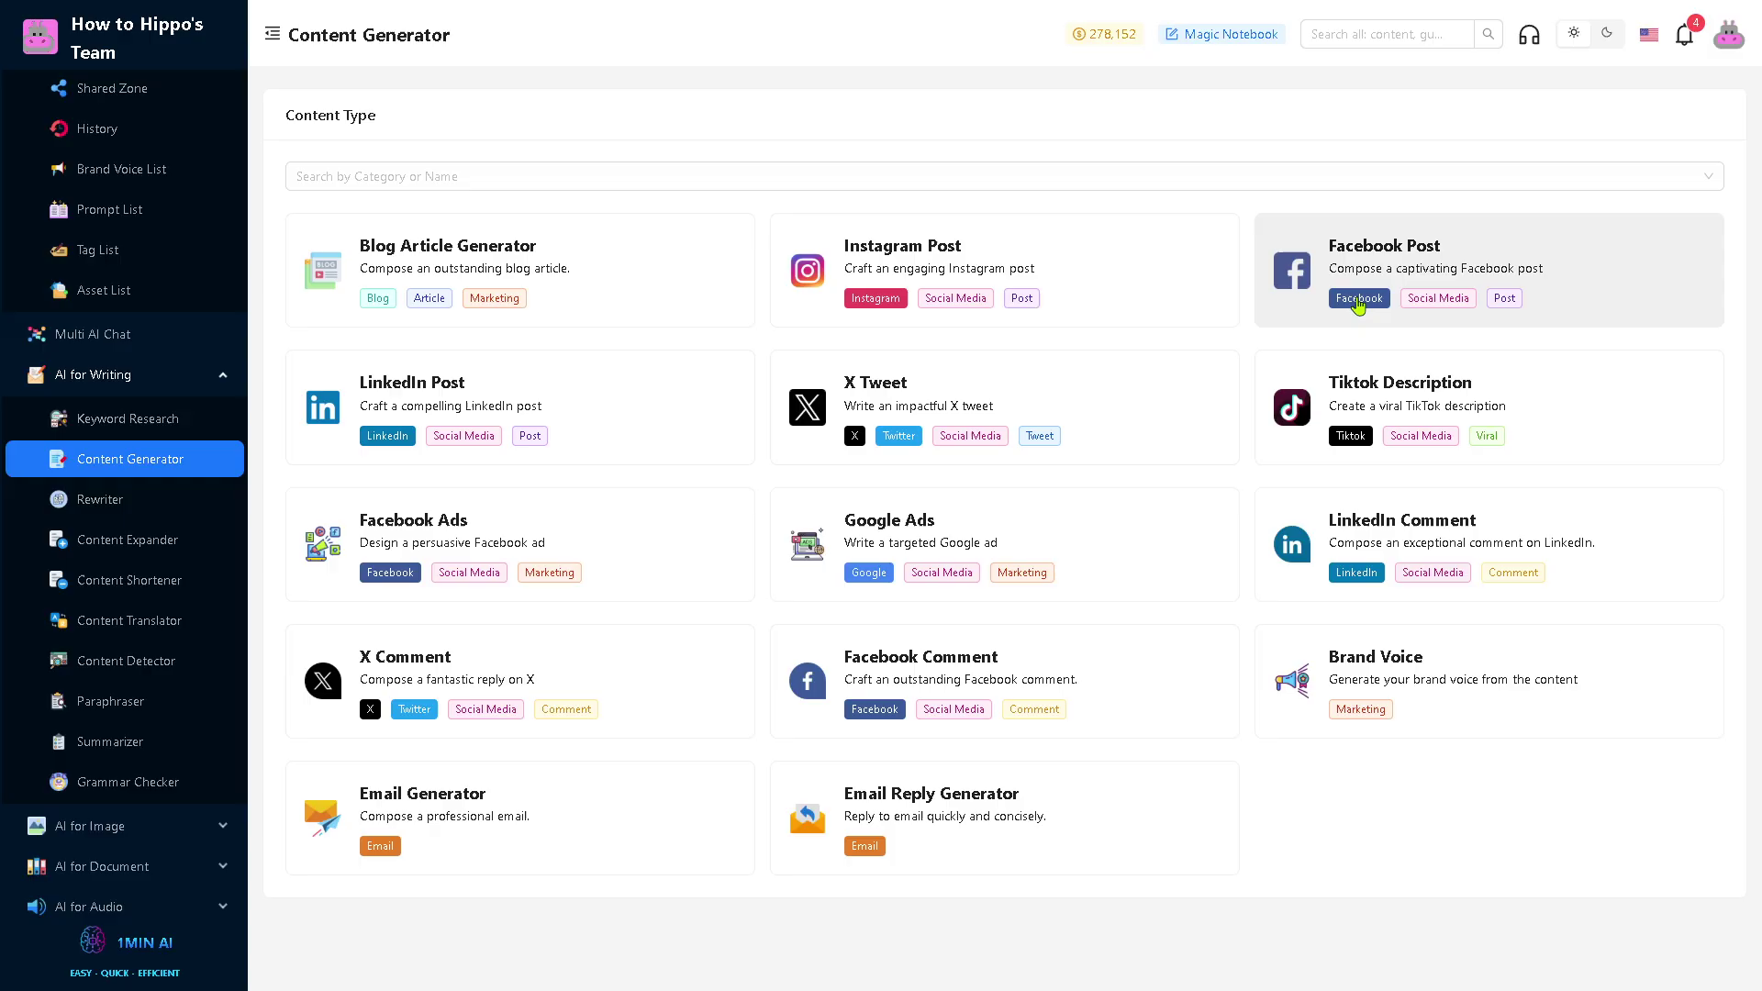
- In the Facebook Post form, search brand voices for 'How to use 1MIN.AI' and find no data
left_click(1386, 255)
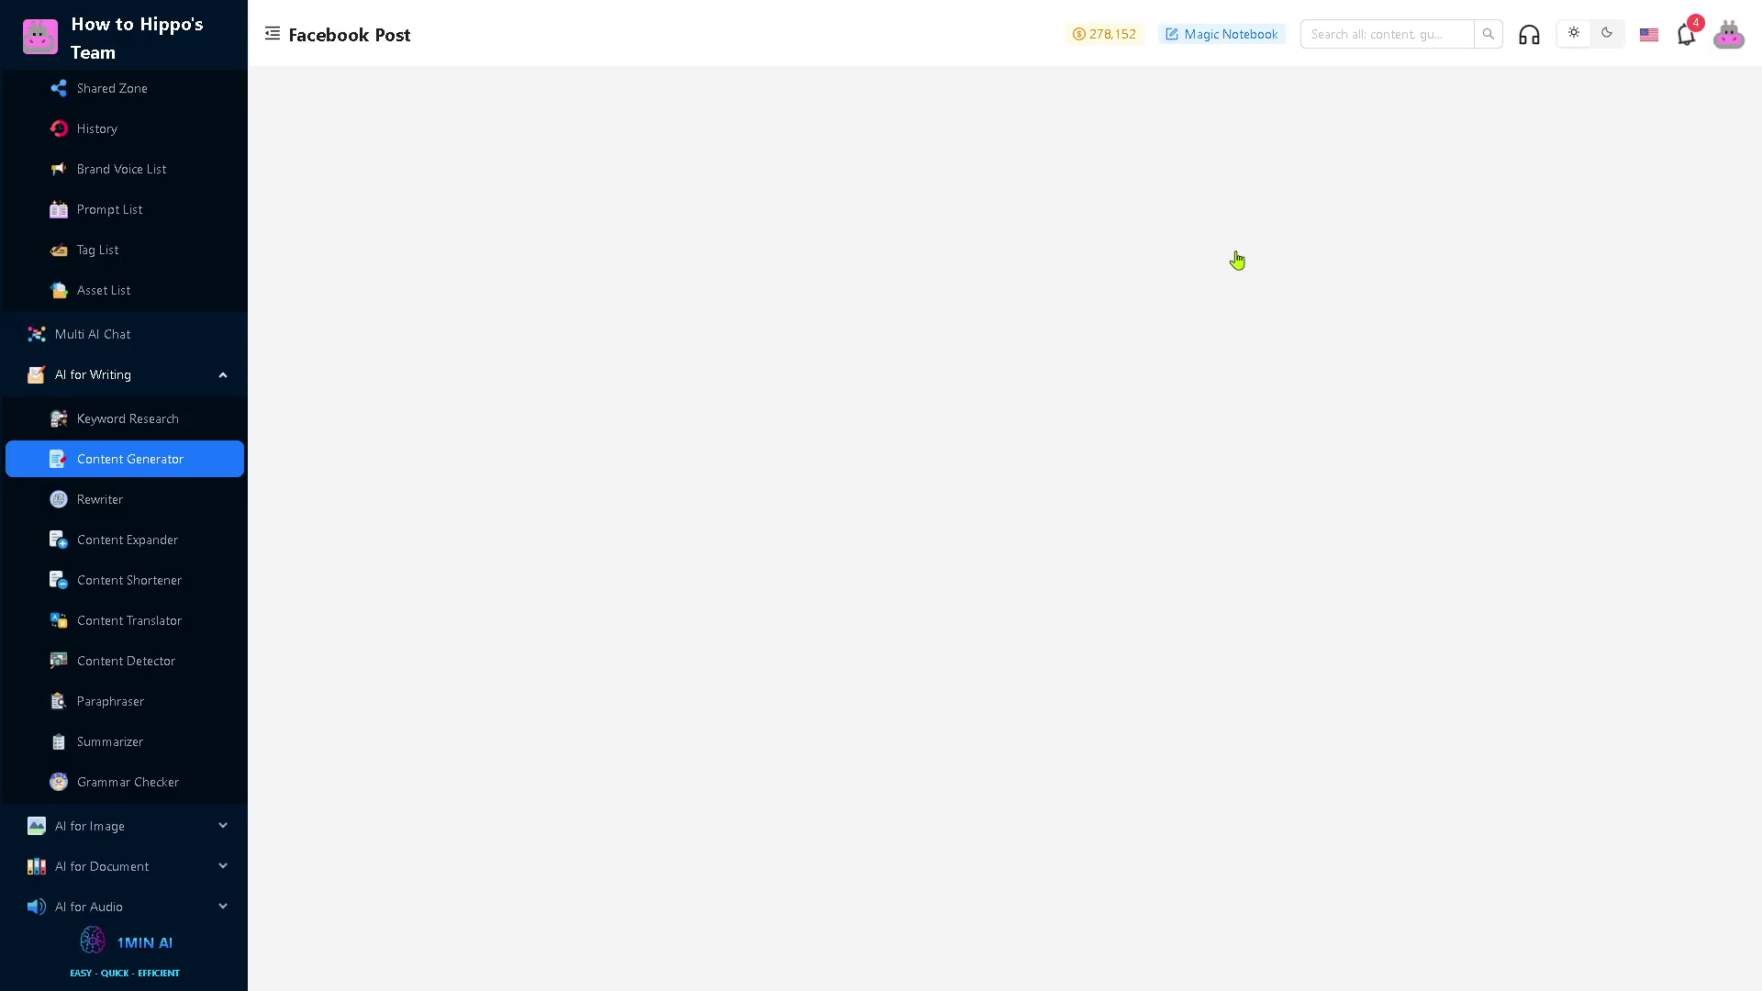
left_click(406, 199)
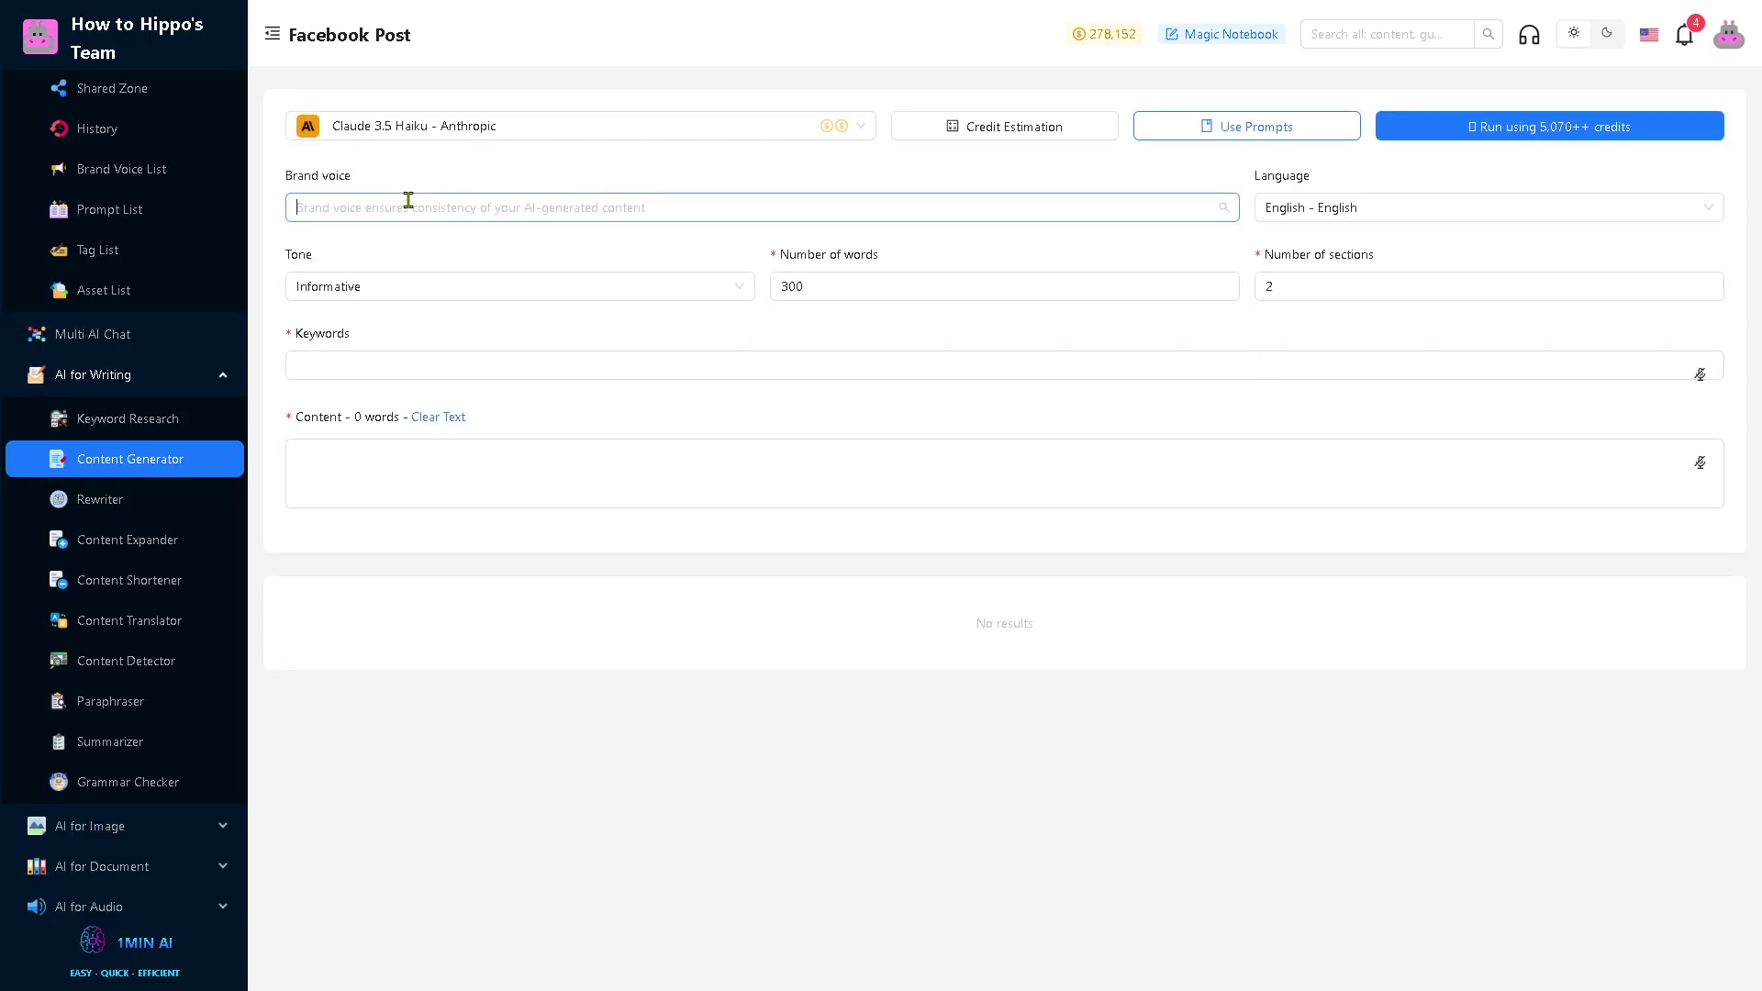
type("How to use 1MIN.AI")
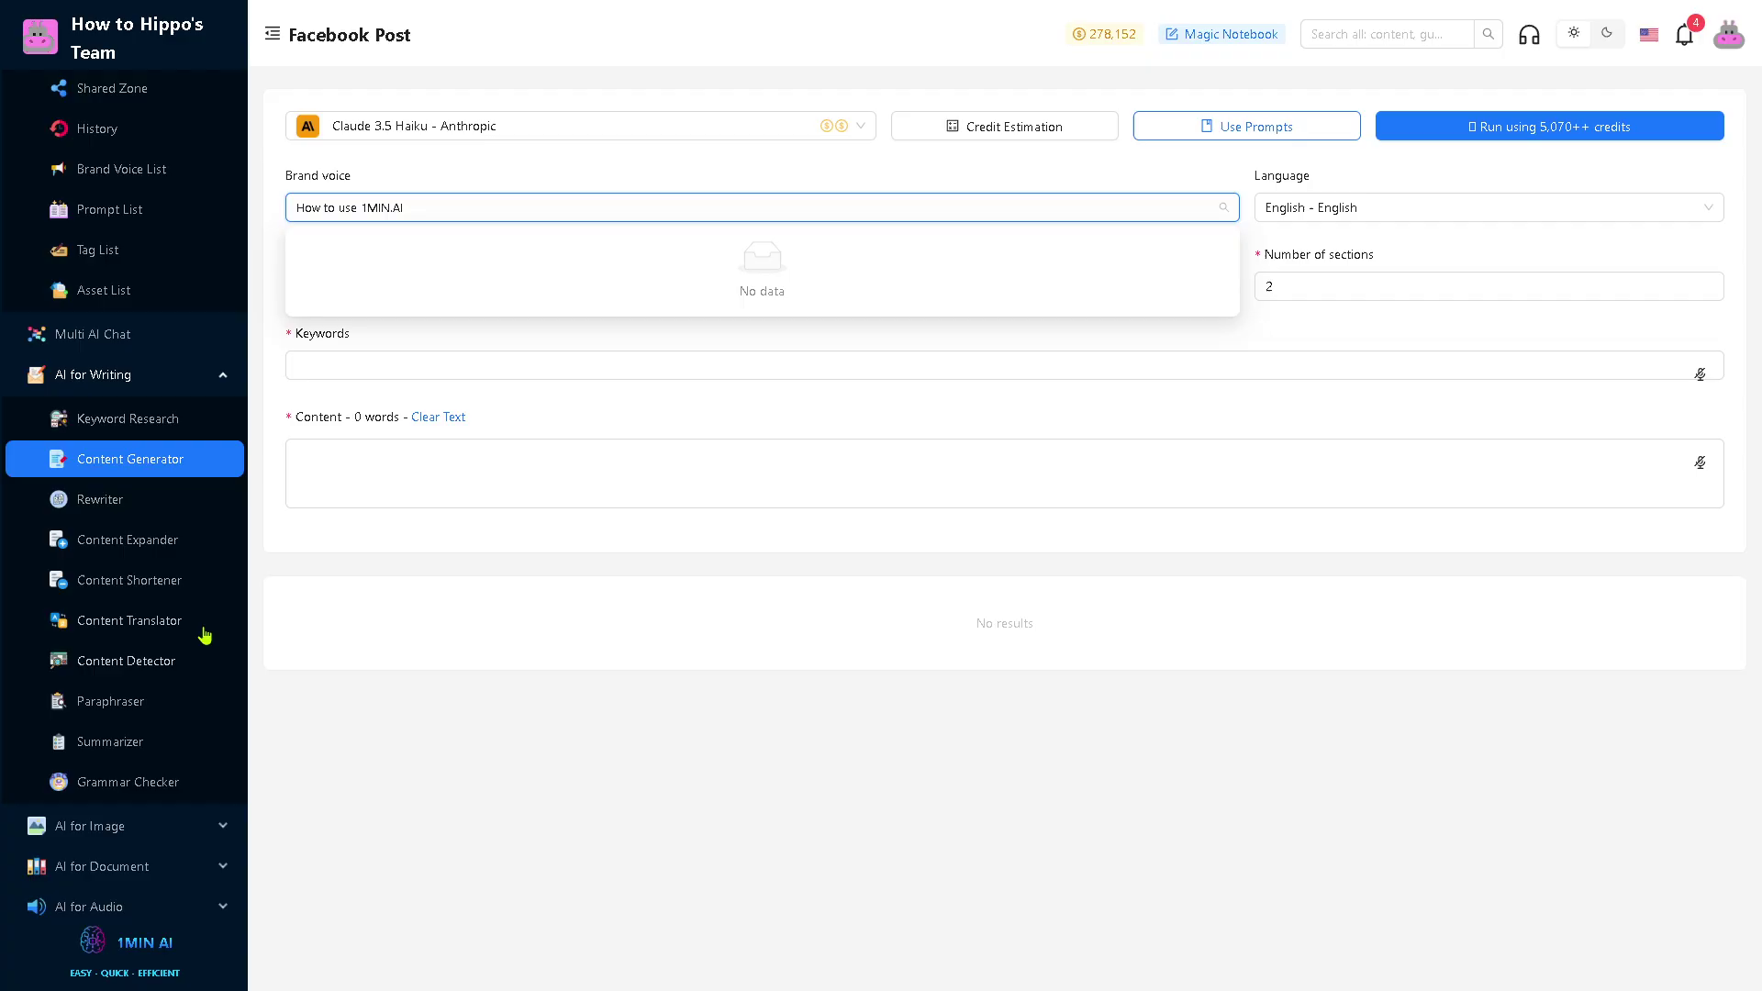
scroll(143, 725, "down", 1)
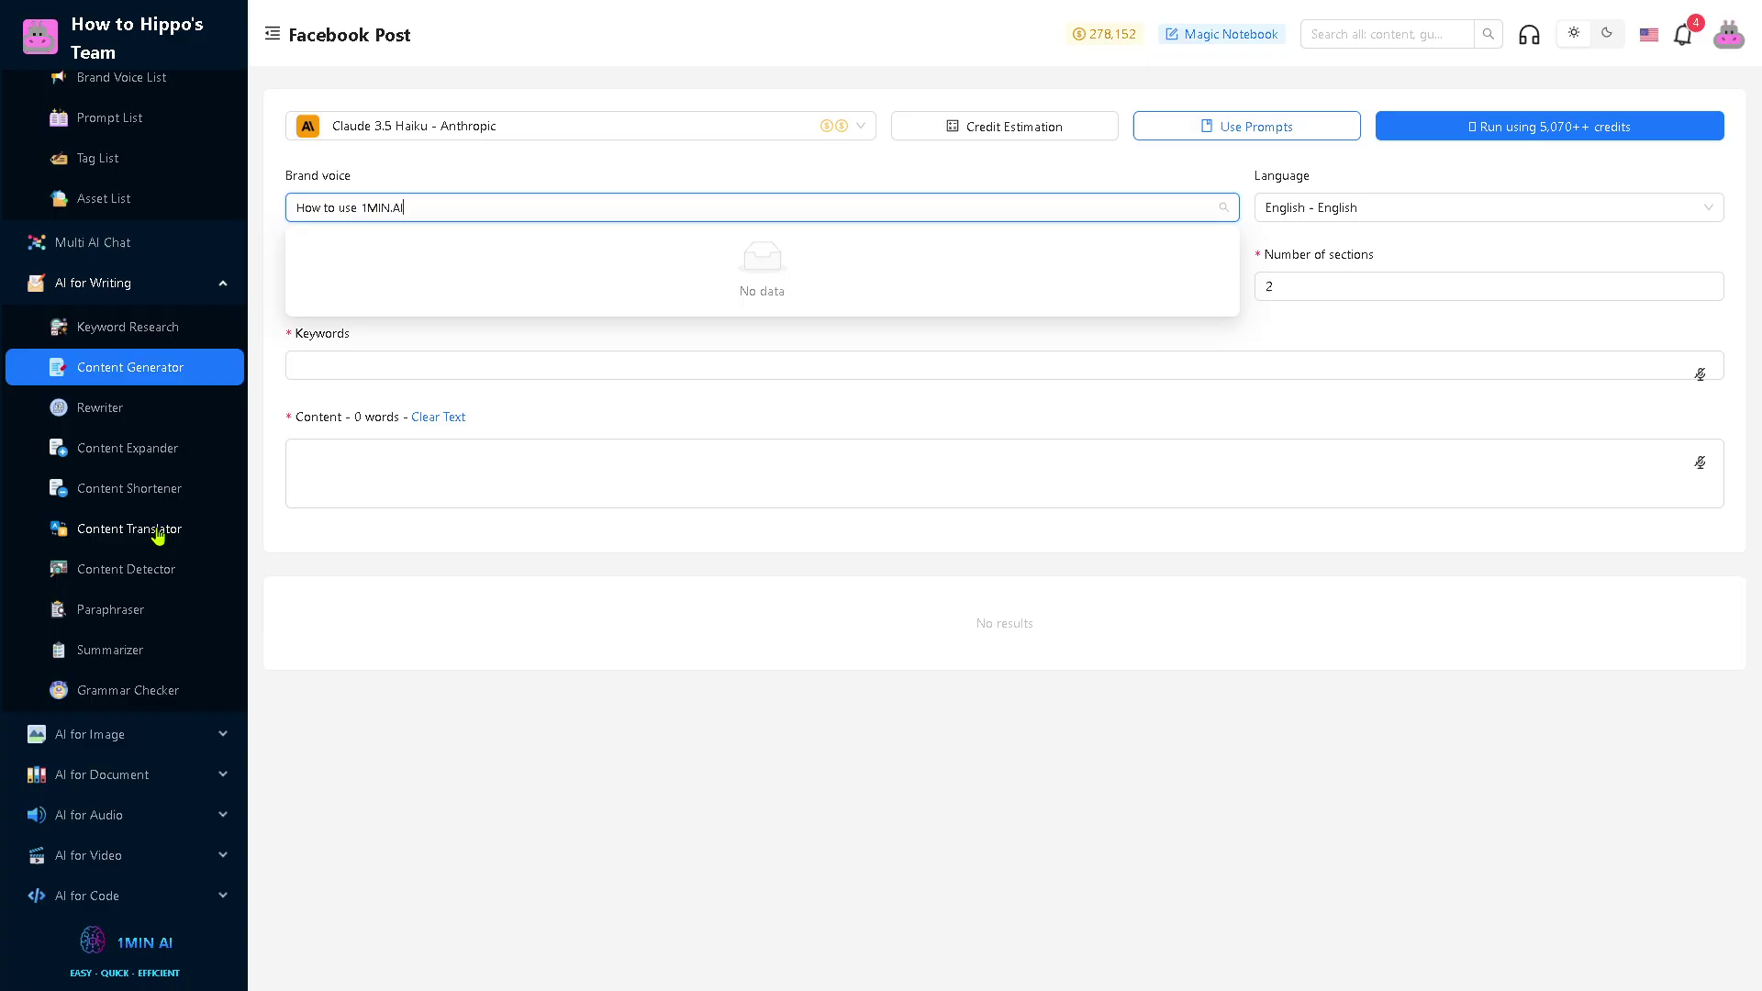
left_click(174, 496)
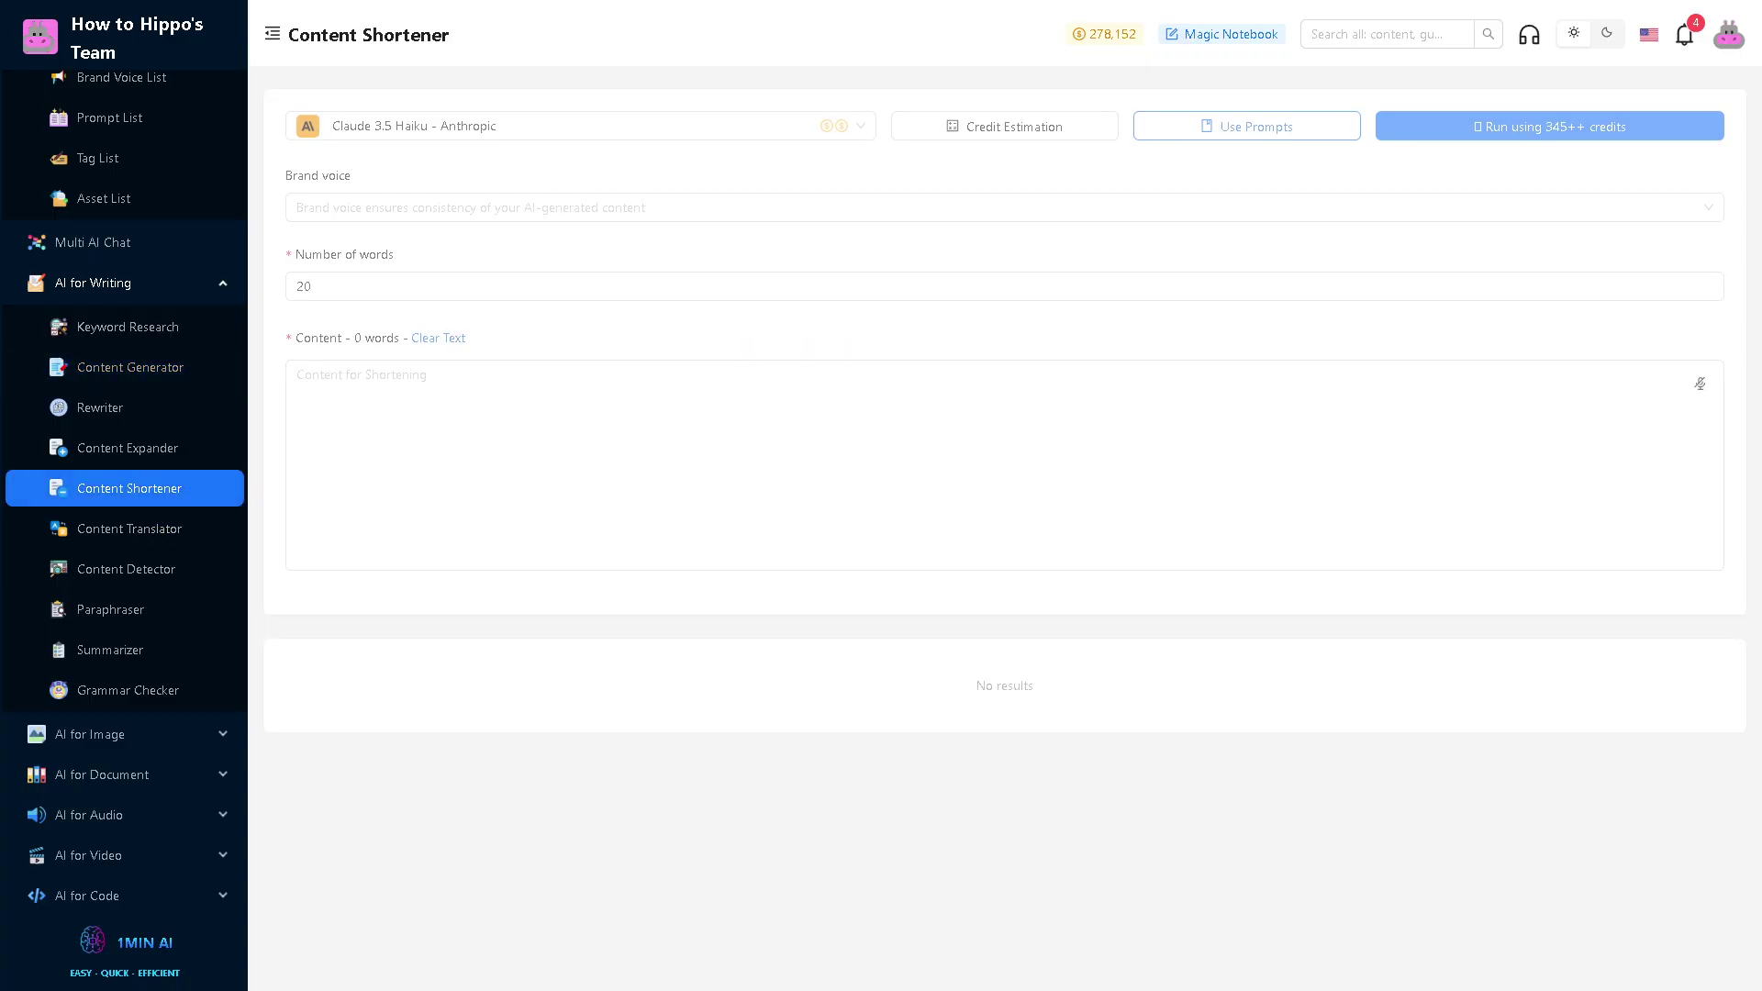
- Replace the Content Shortener's text with the 38-word 1min.AI description paragraph
left_click(350, 205)
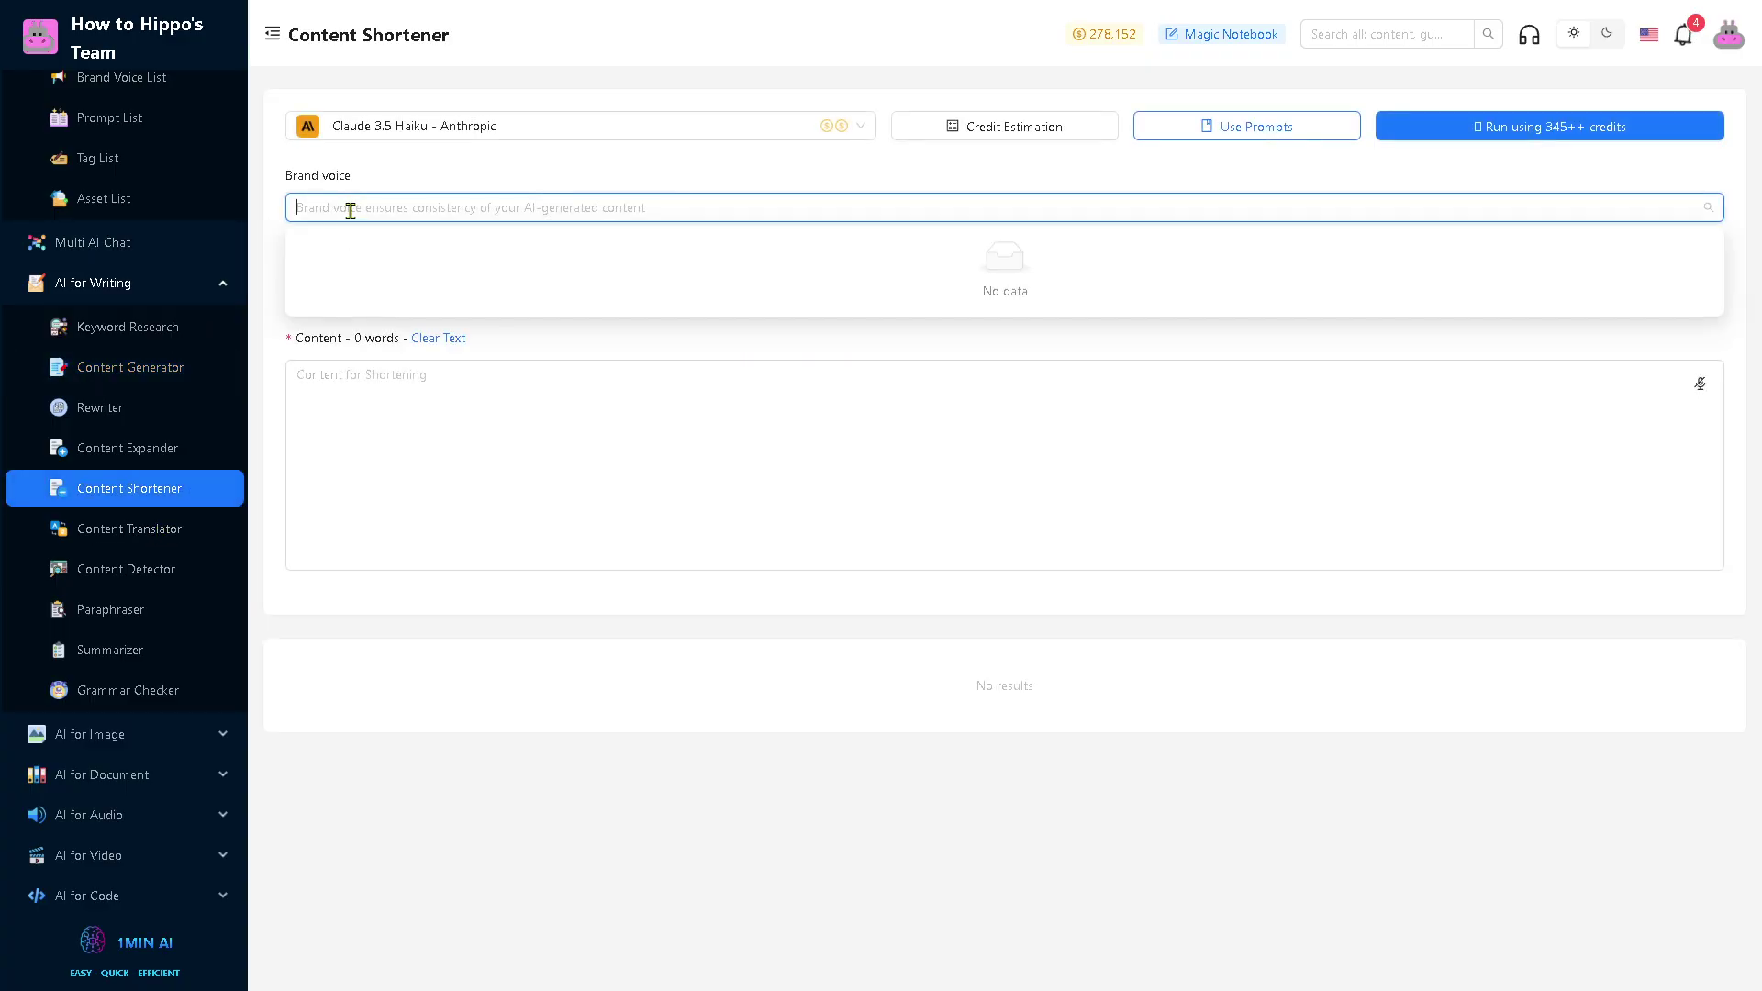
left_click(395, 440)
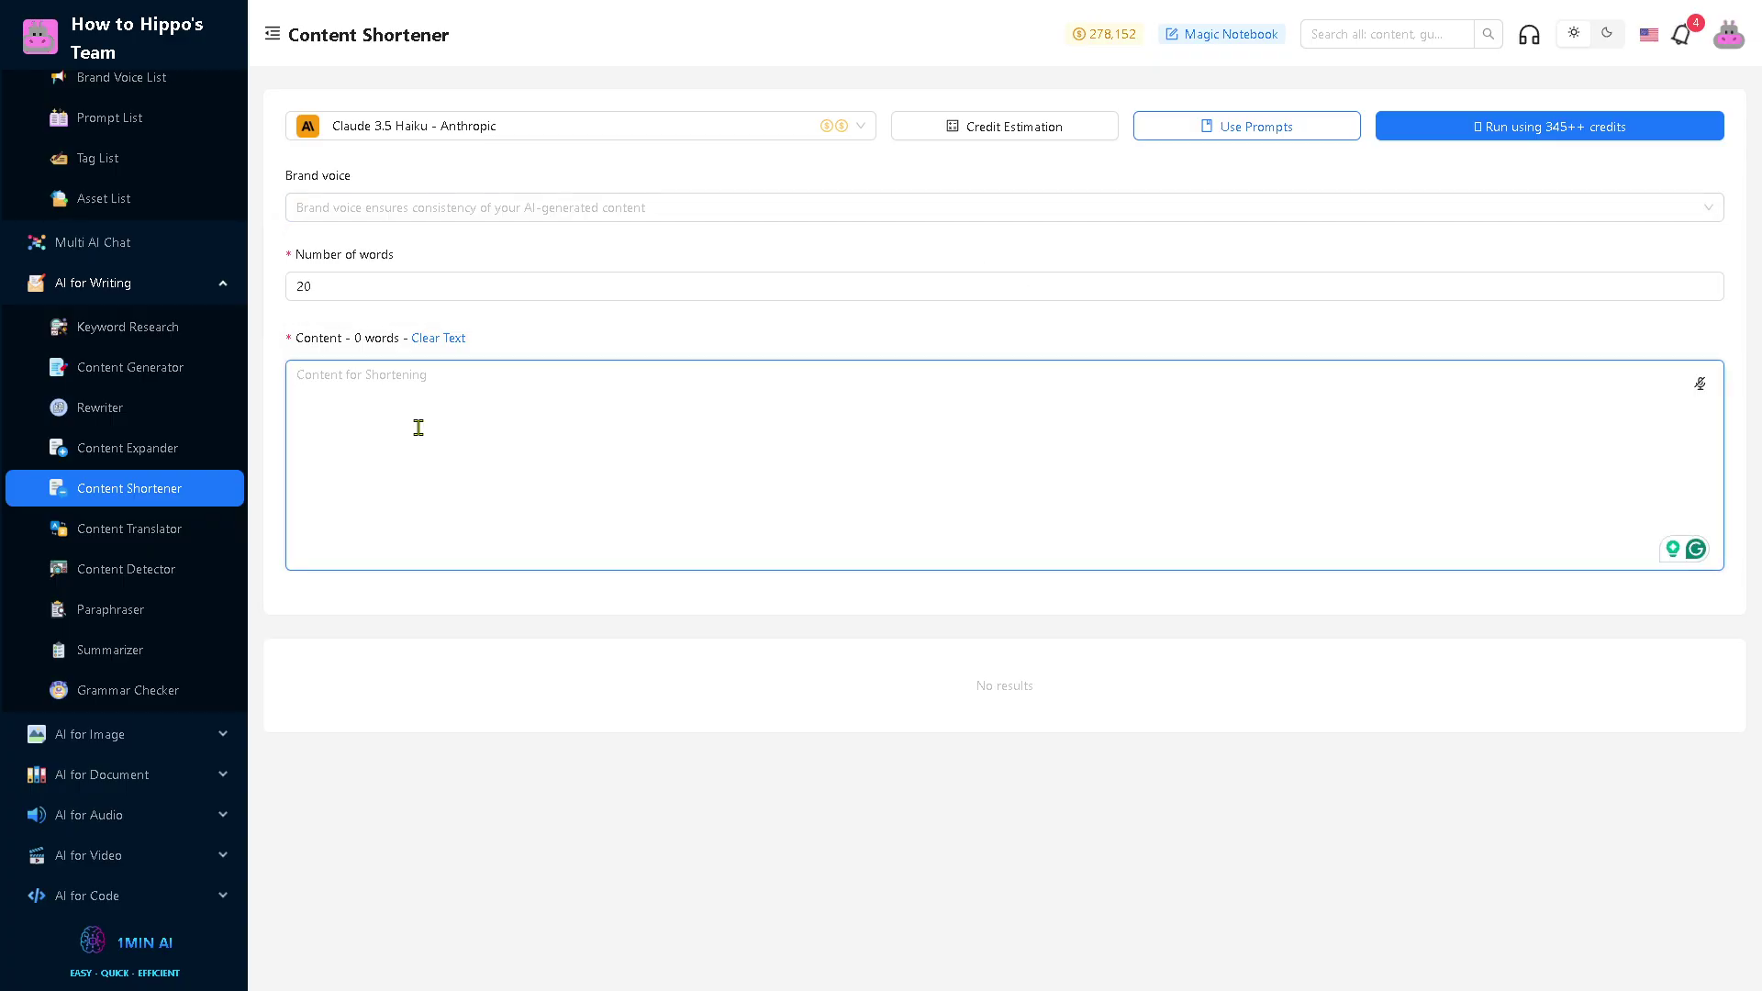
type("How to use 1MIN.AI")
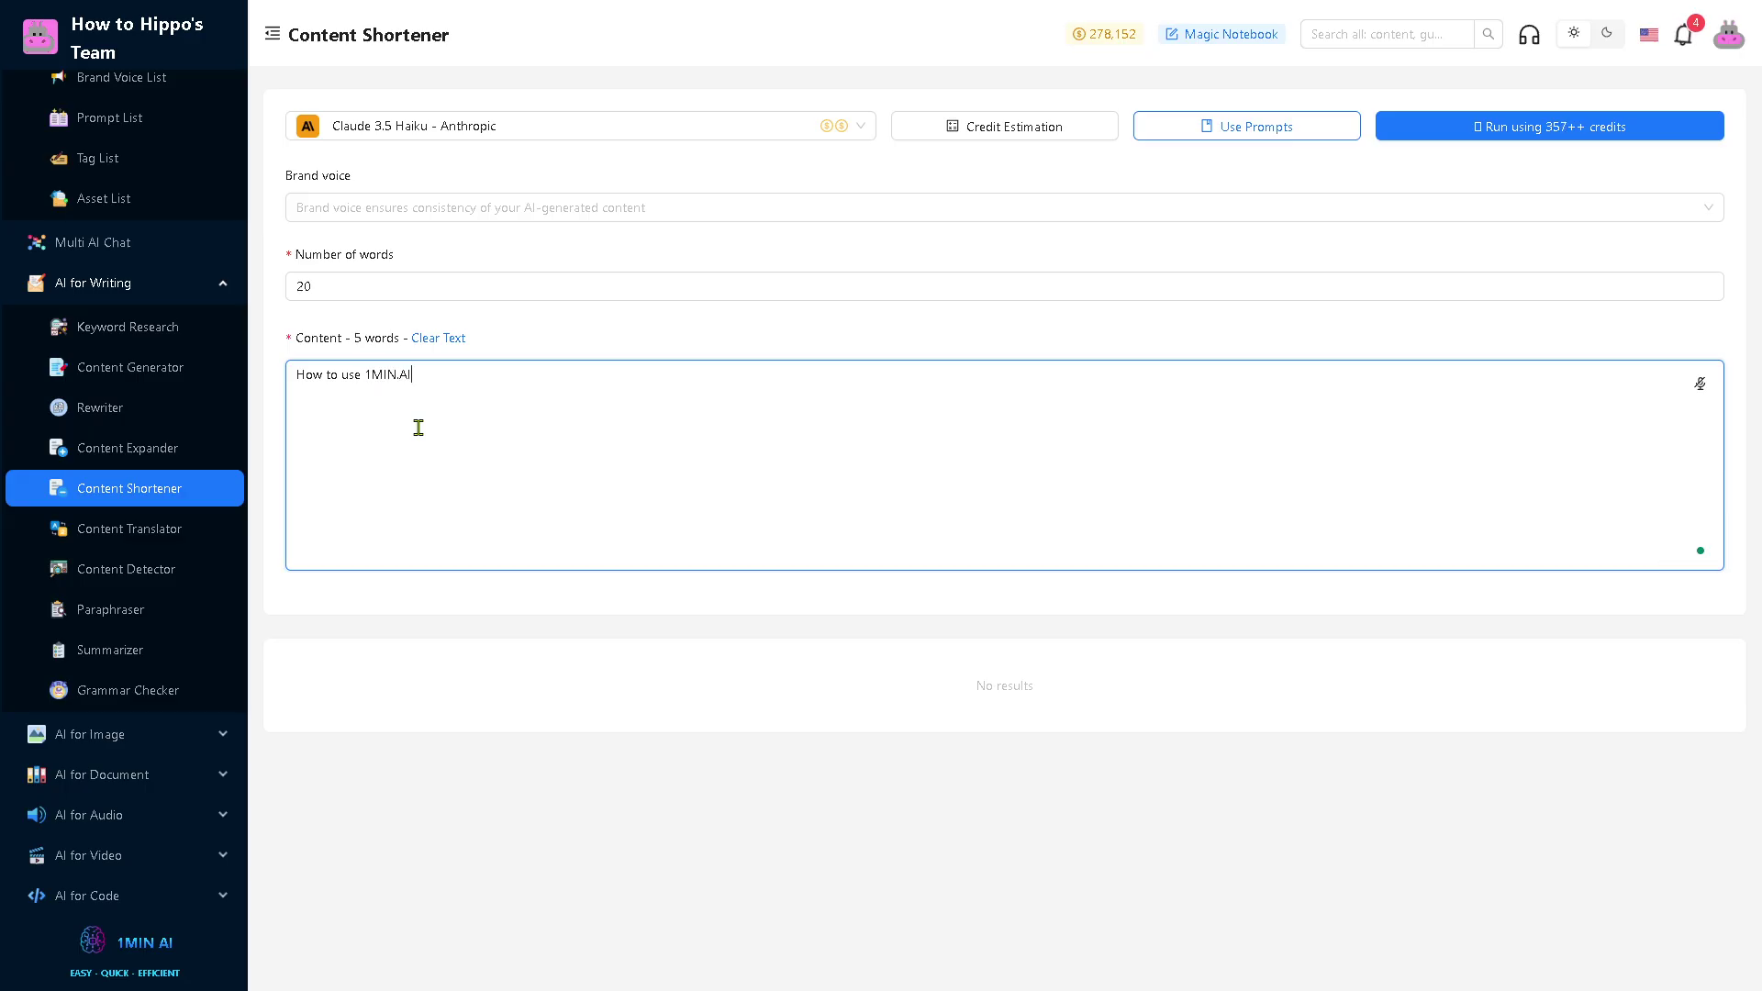
key("ctrl+a")
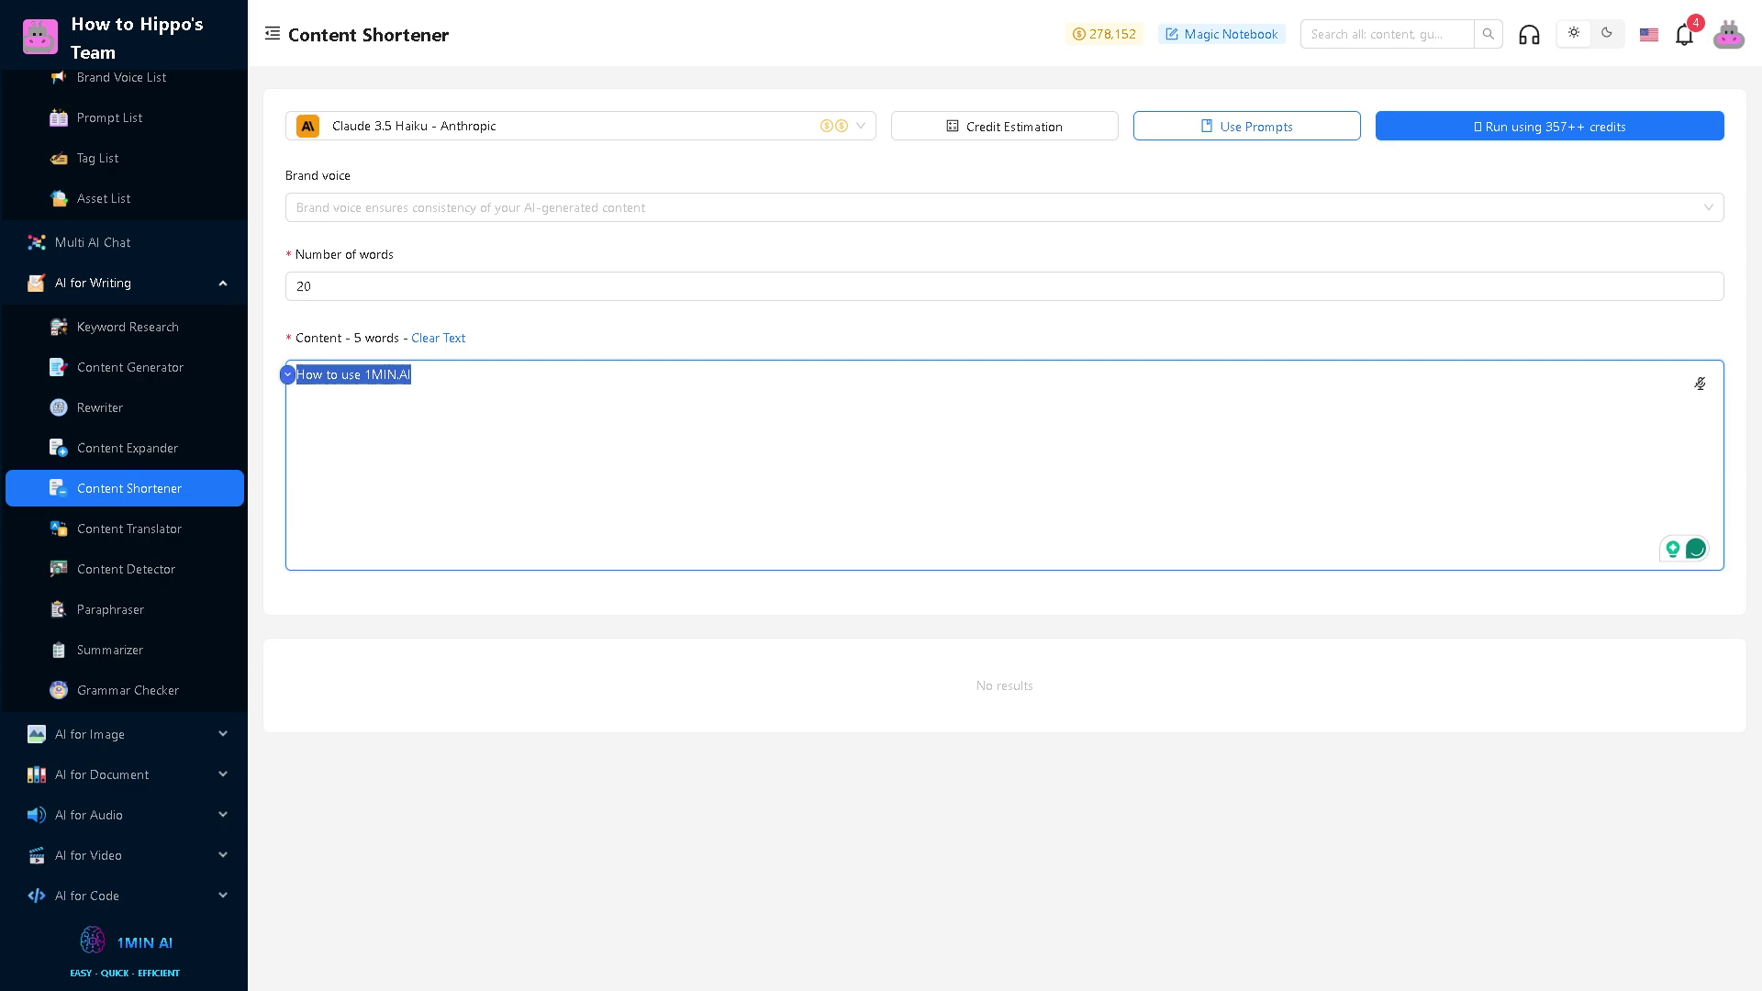
key("alt+Tab")
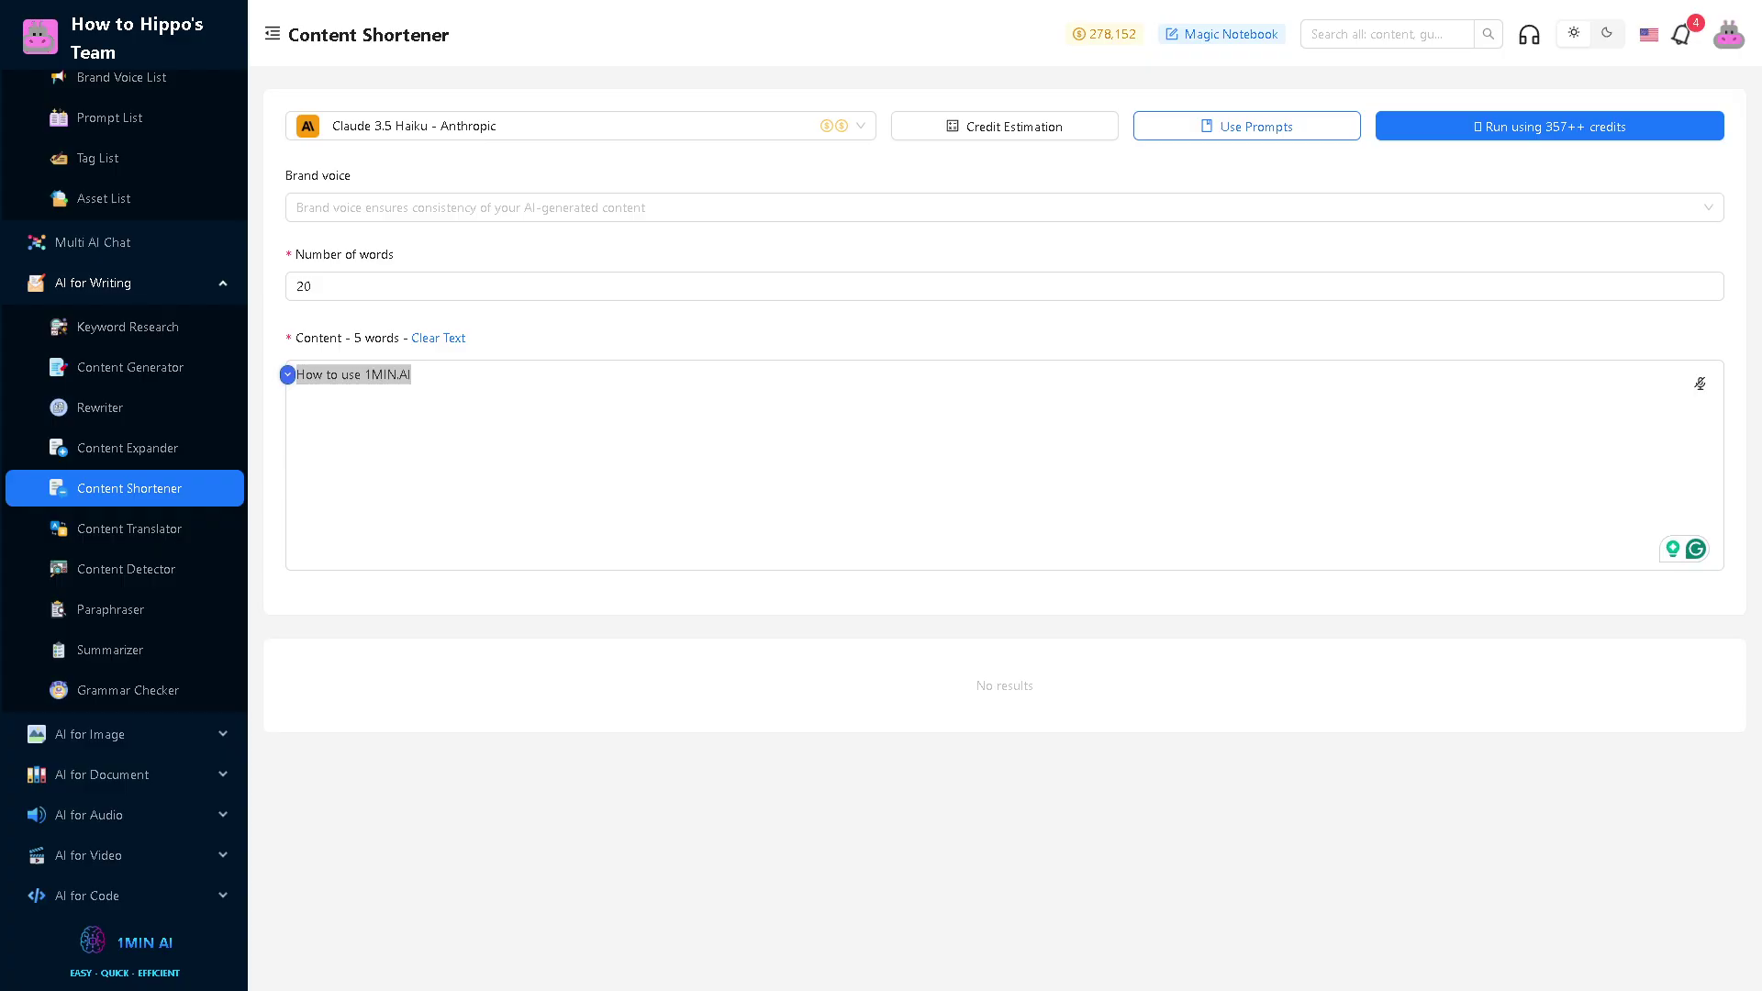
type("min.AI is a comprehensive, all-in-one AI platform that integrates various tools for text, image, audio, and video creation. It's designed to streamline creative and productivity tasks by leveraging multiple advanced AI models, including GPT-4, Claude, and Gemini .")
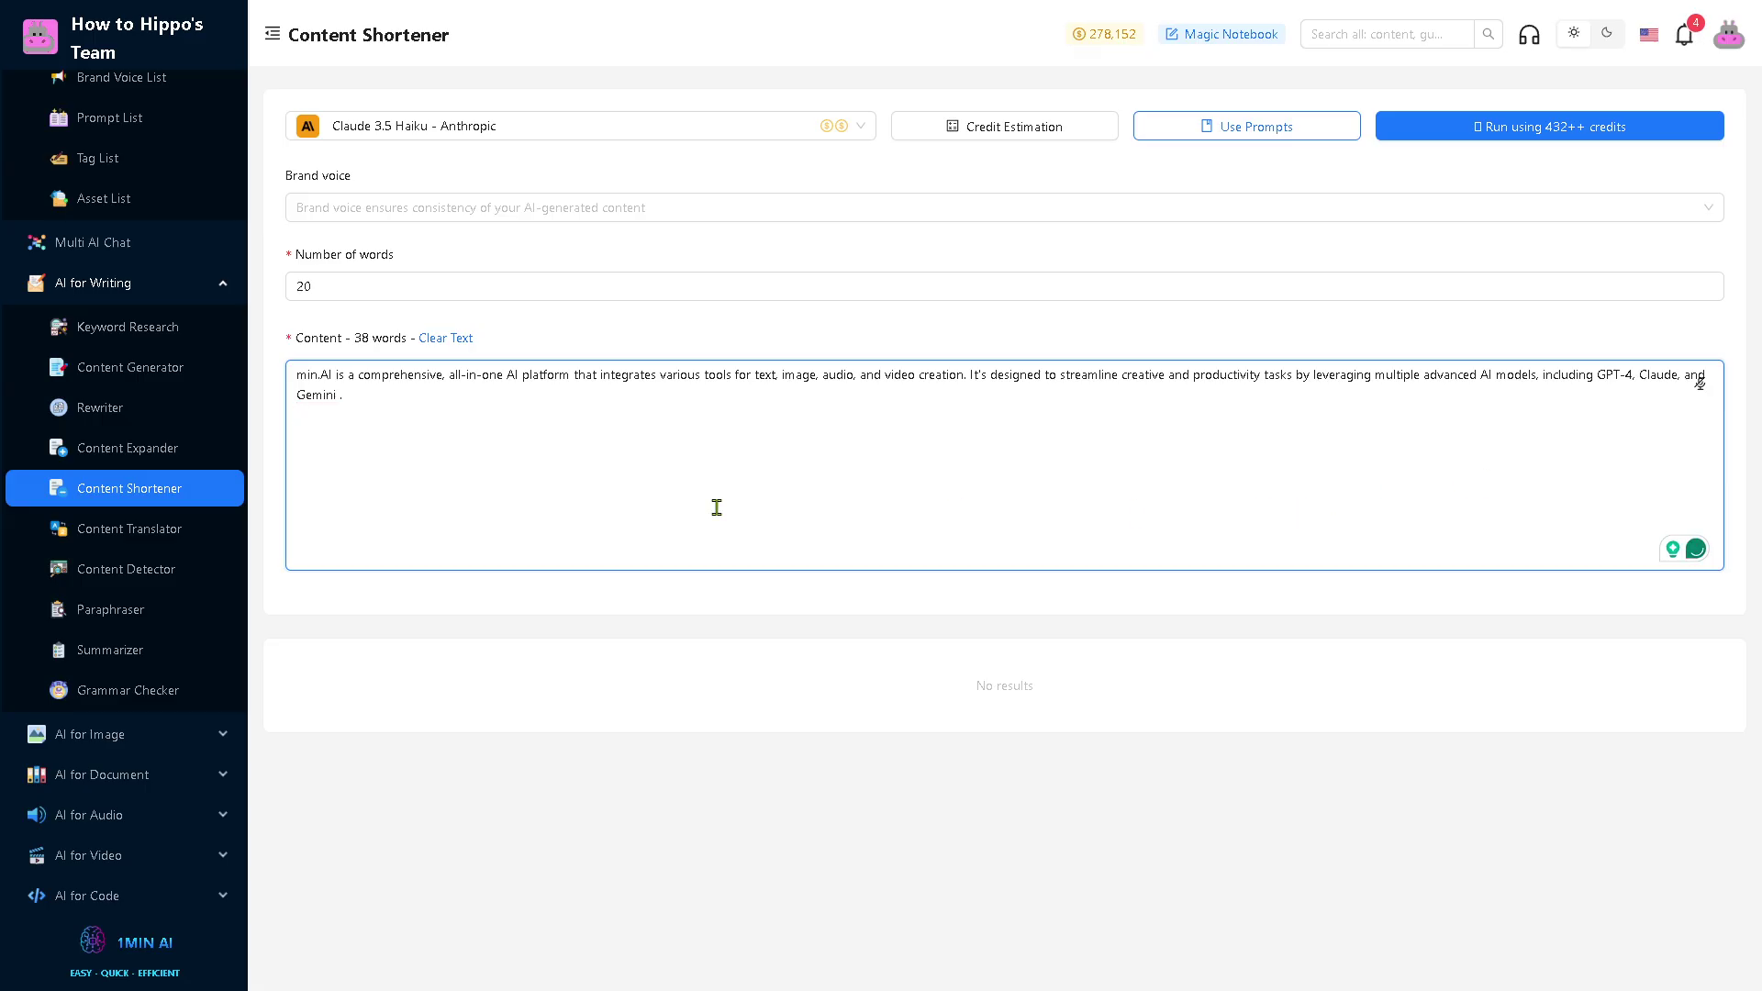
- Bring the content into the Content Translator, then move to the Image Generator
left_click(147, 529)
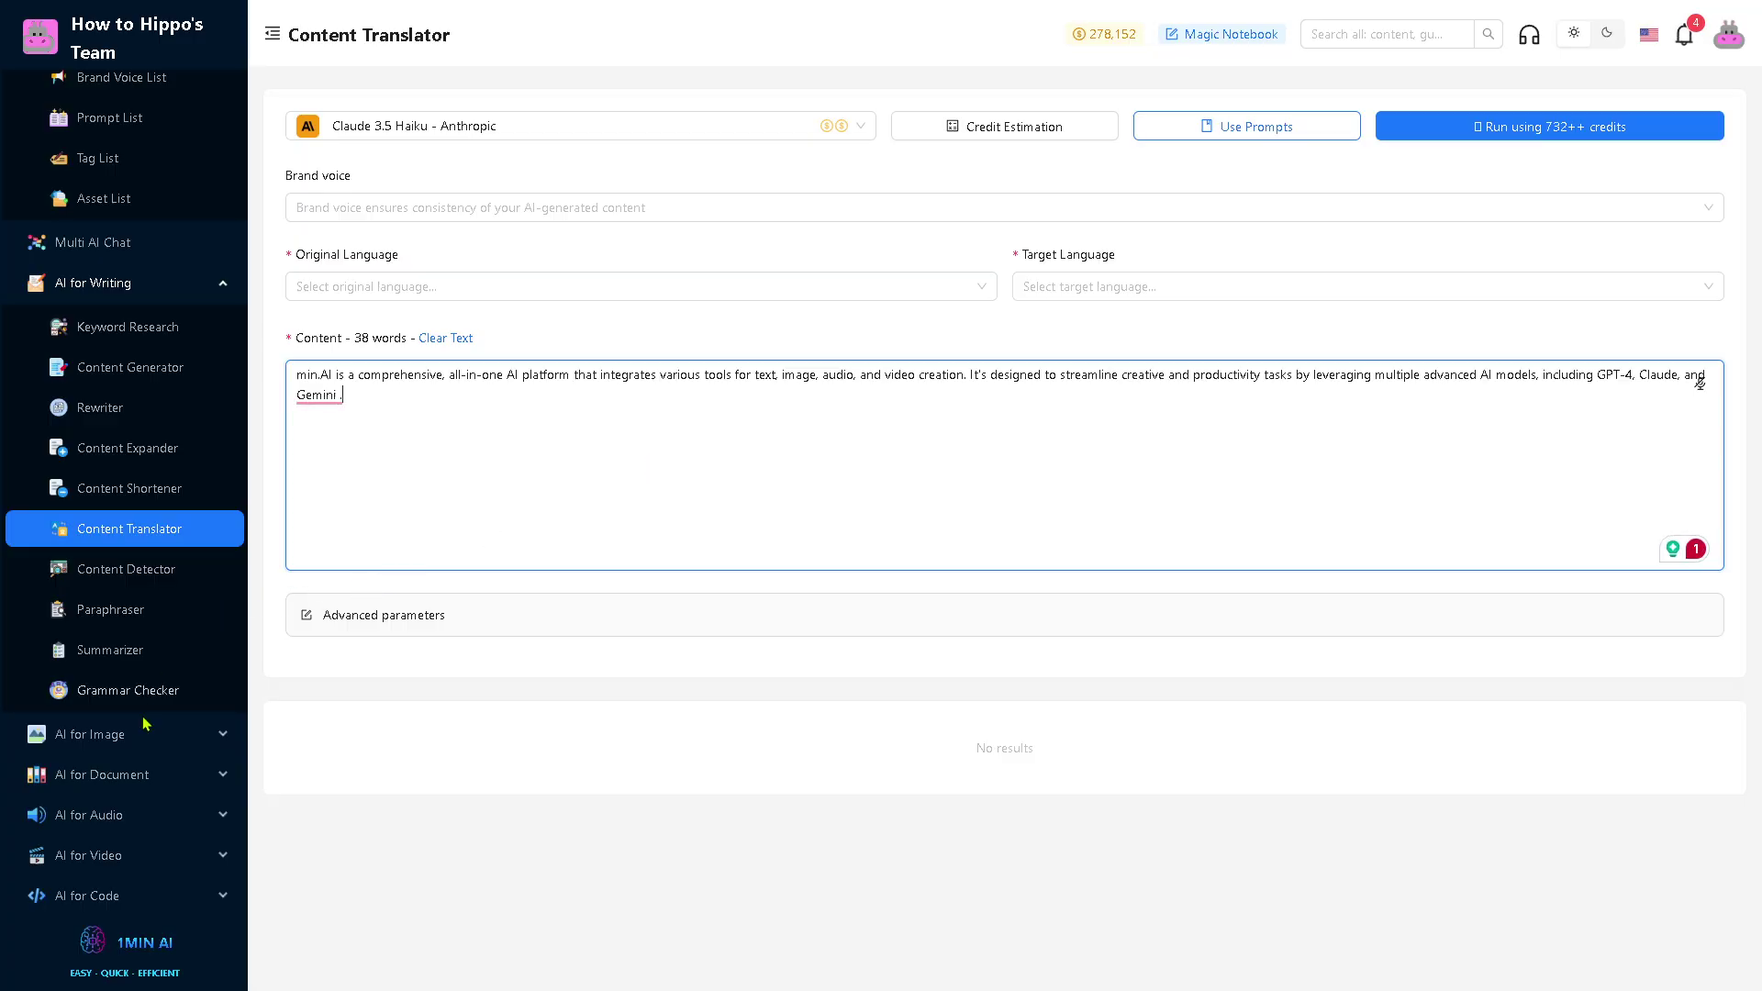
left_click(134, 750)
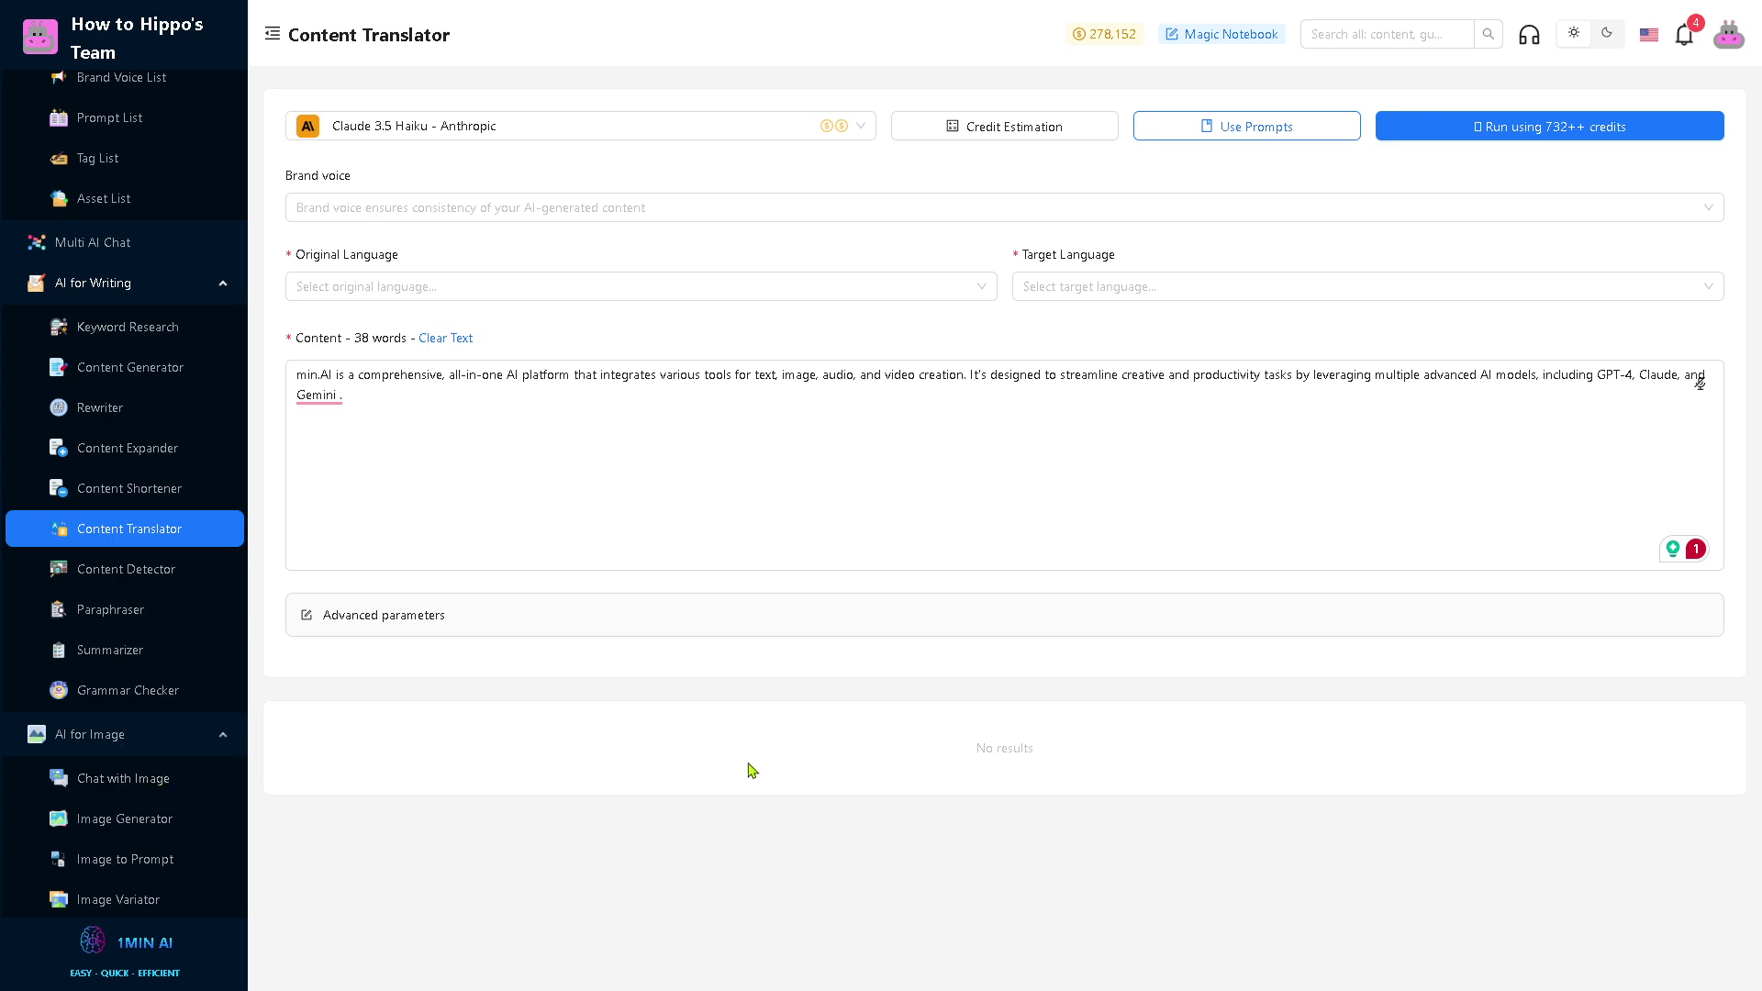
left_click(174, 817)
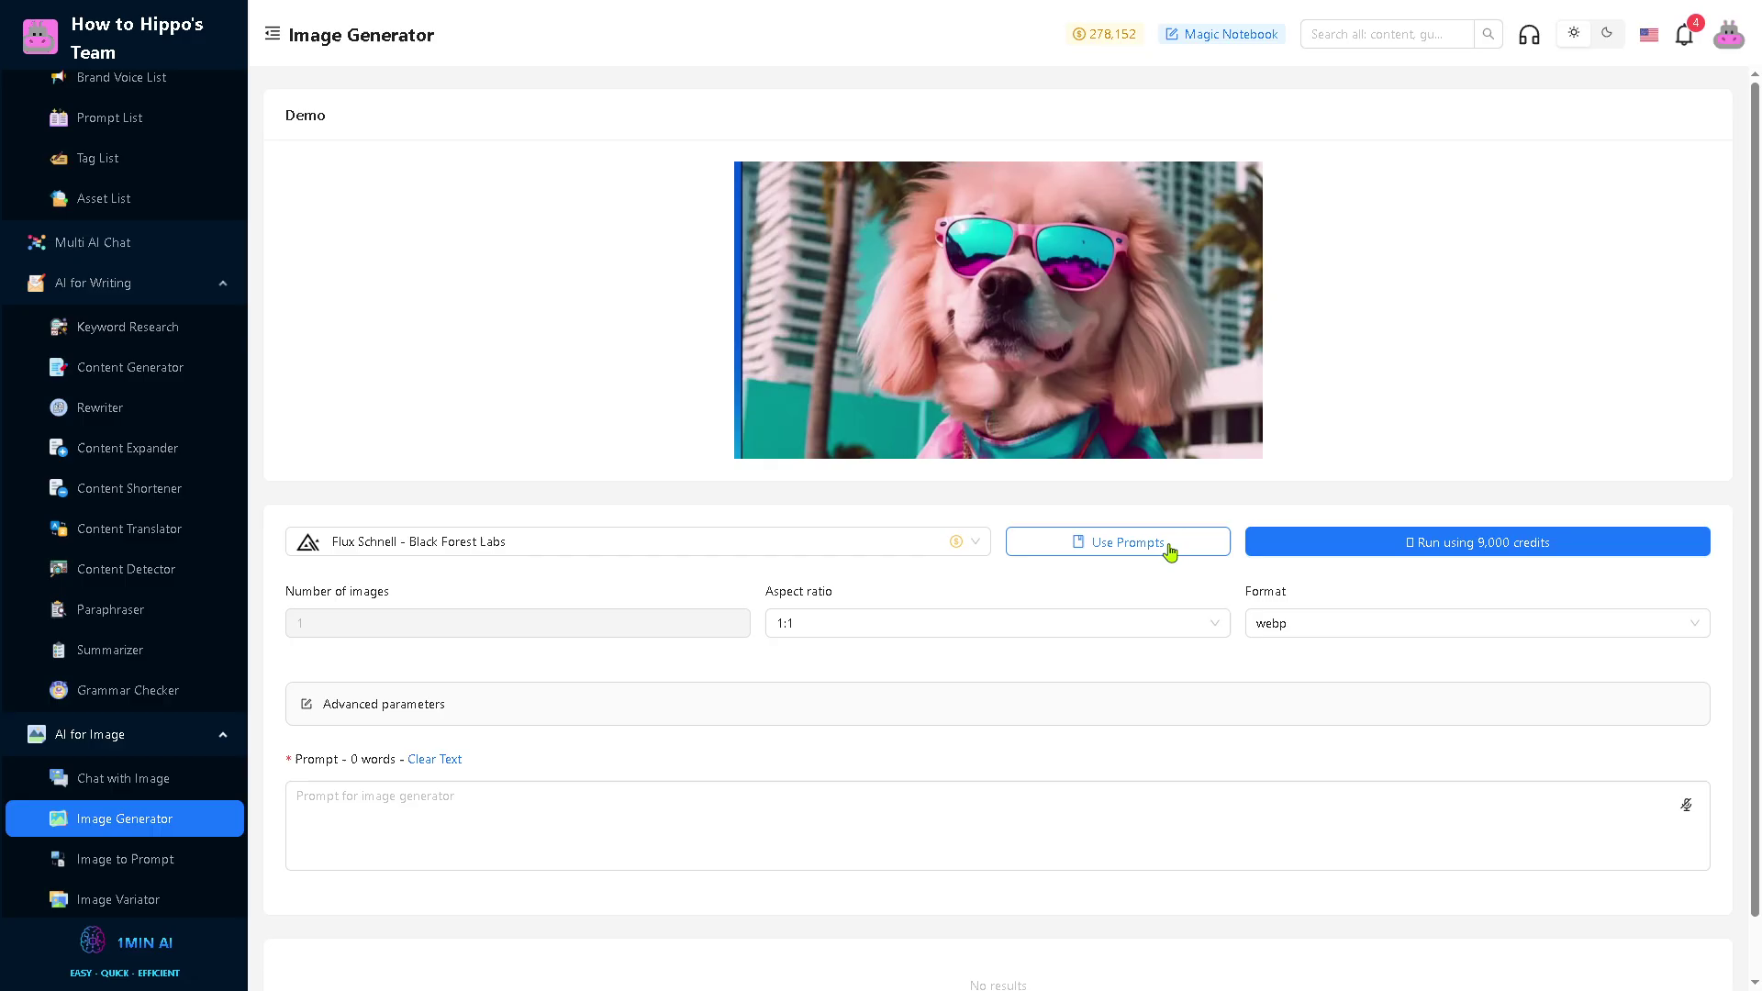
- Set the Image Generator prompt to 'How to use 1MIN.AI' and view the empty saved-prompts list
left_click(456, 814)
type("min.AI is a comprehensive, all-in-one AI platform that integrates various tools for text, image, audio, and video creation. It's designed to streamline creative and productivity tasks by leveraging multiple advanced AI models, including GPT-4, Claude, and Gemini .")
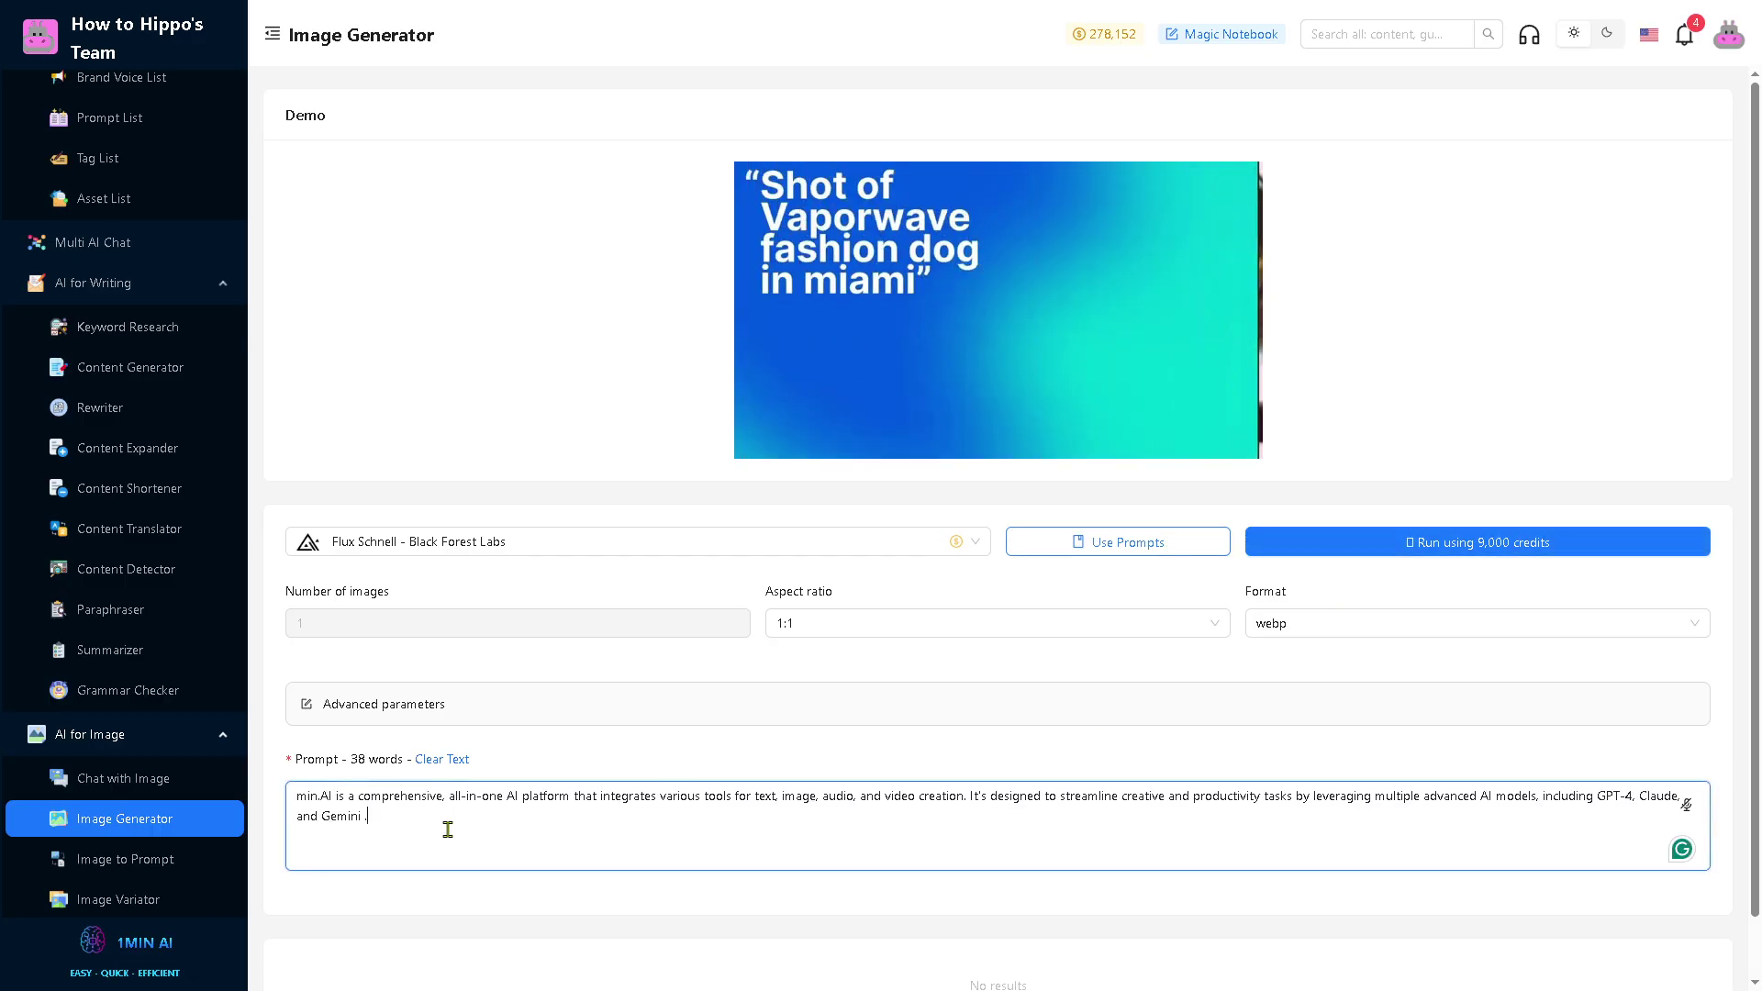
key("ctrl+a")
type("Ho")
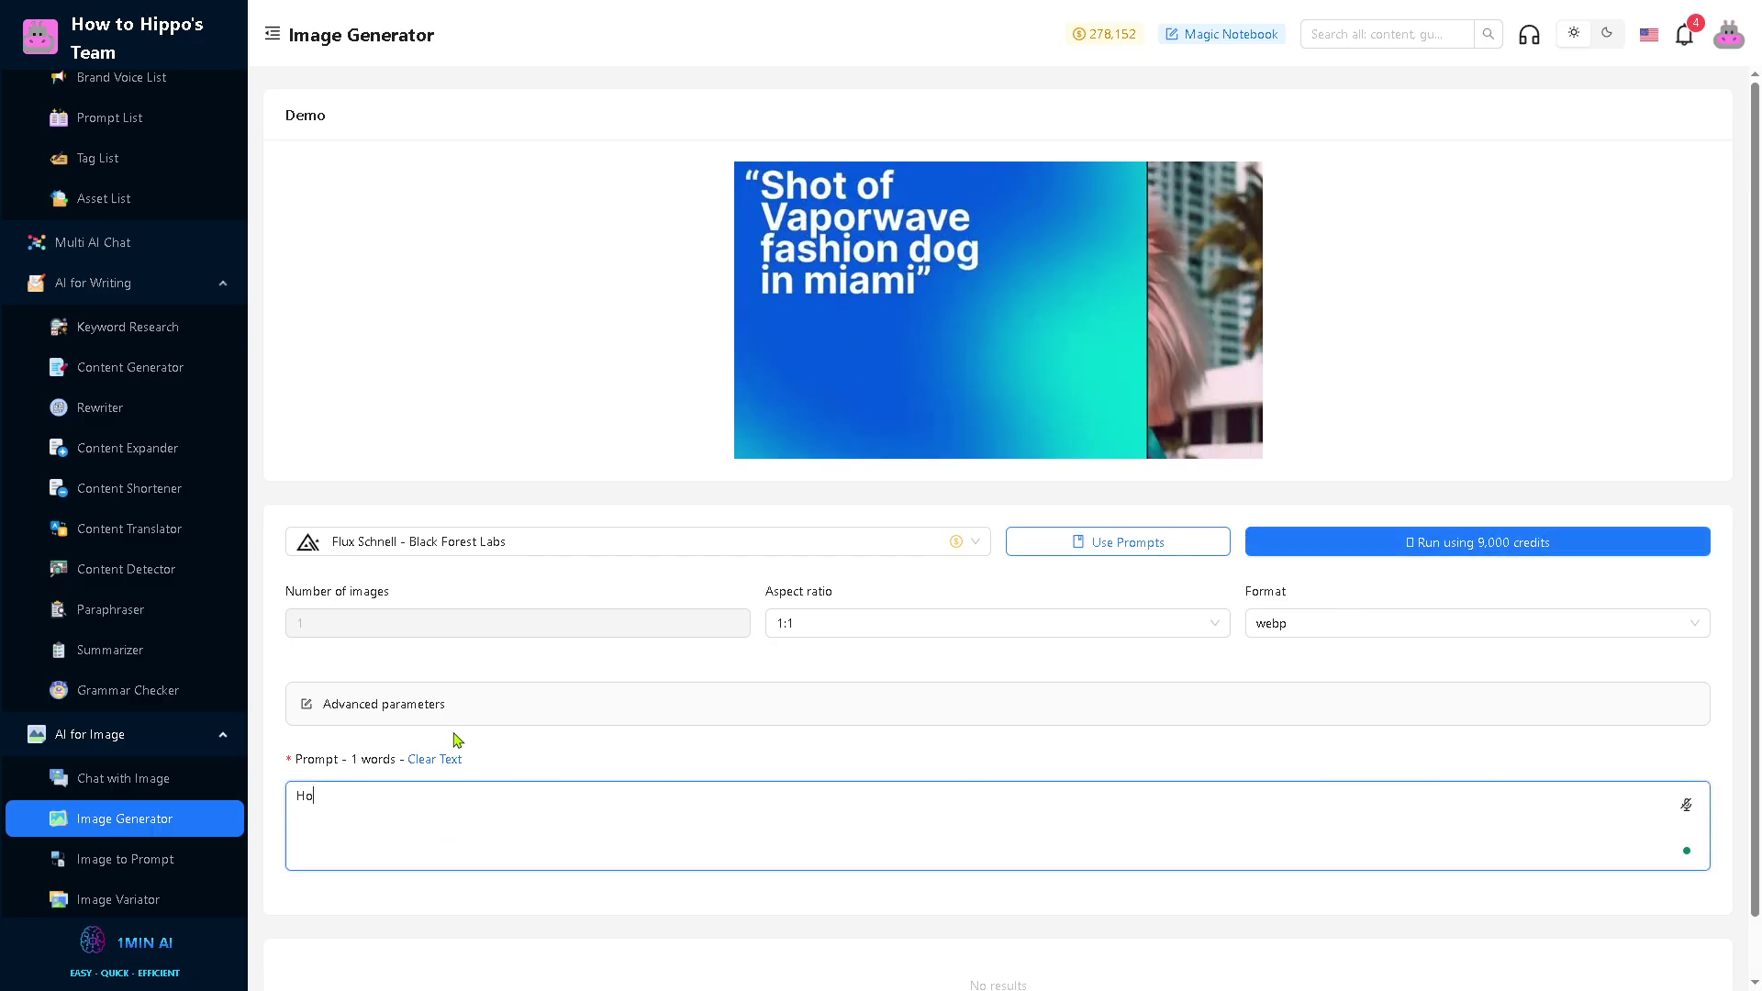
type("w to use 1")
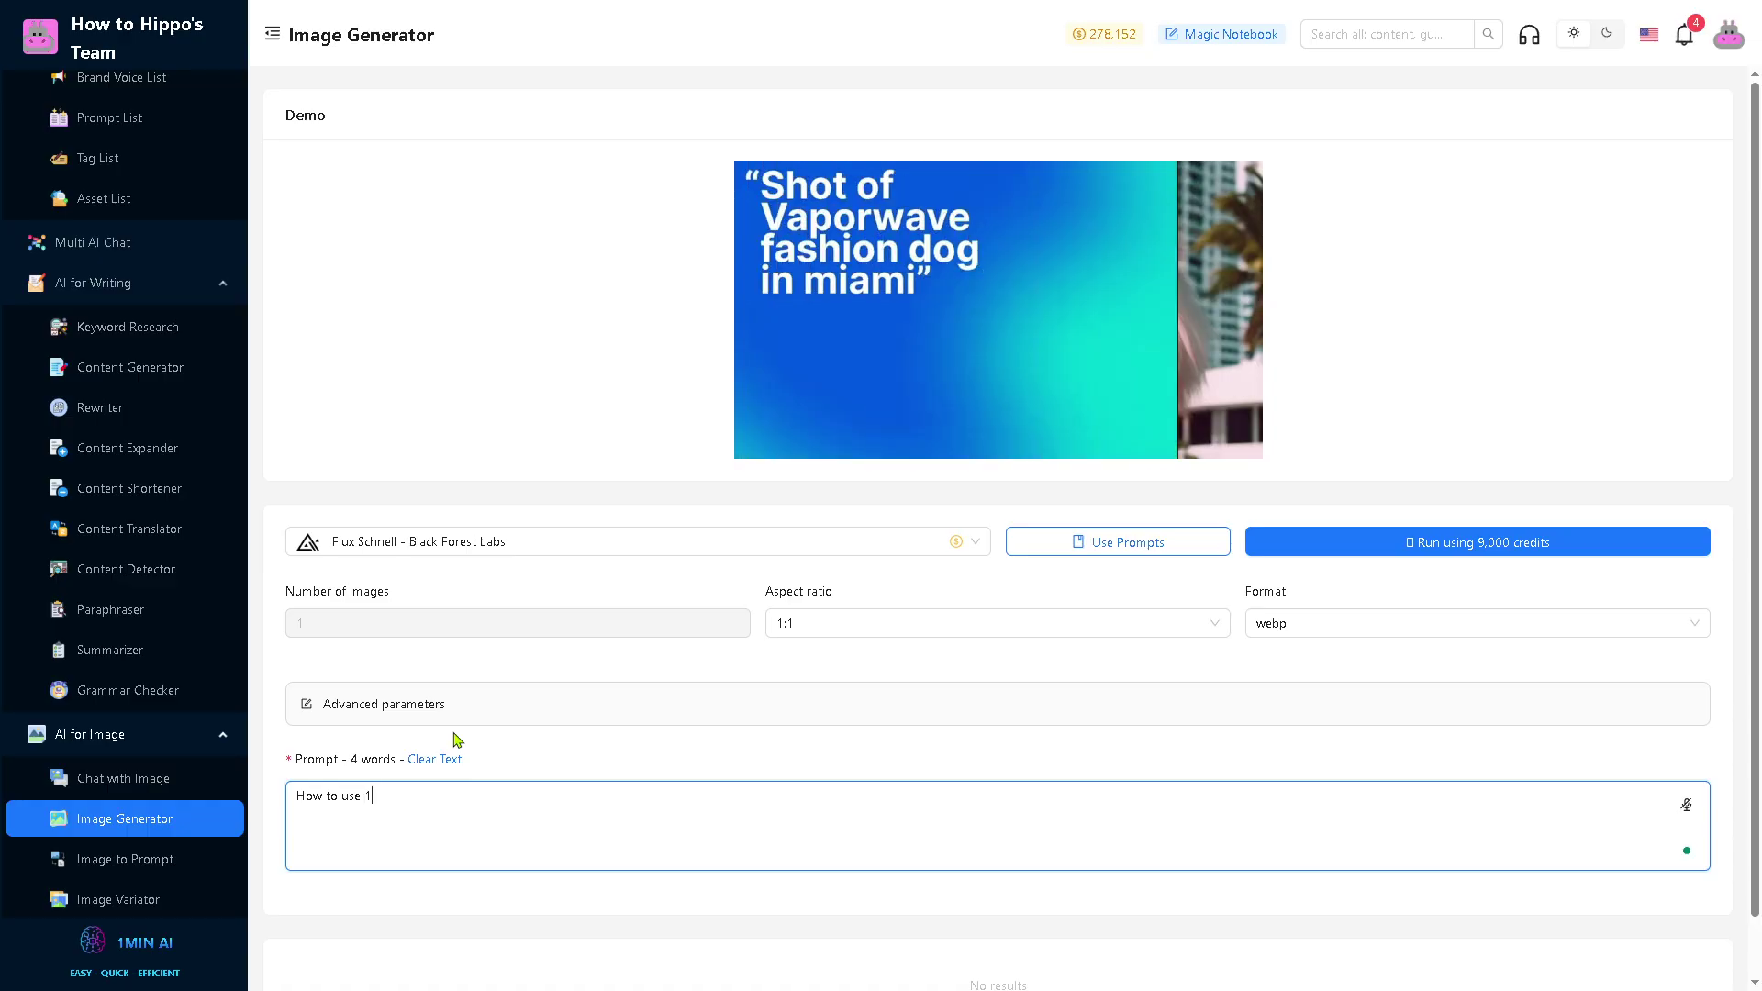
type("MIN.AI")
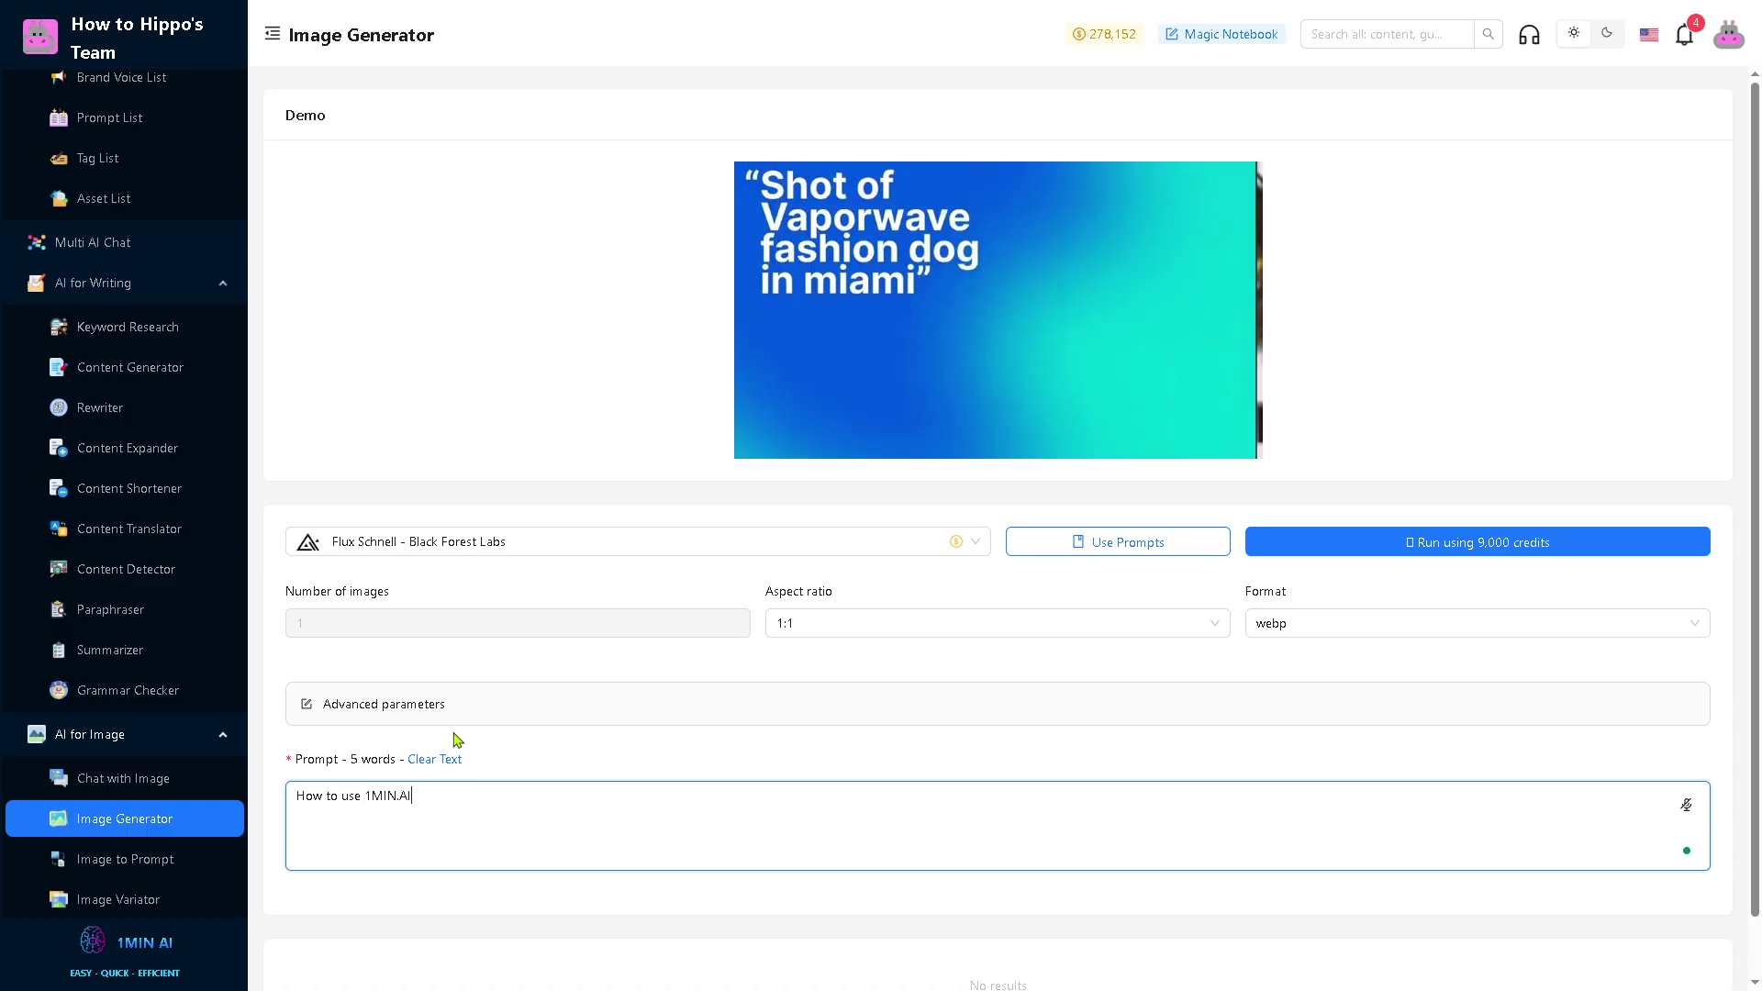
left_click(1130, 543)
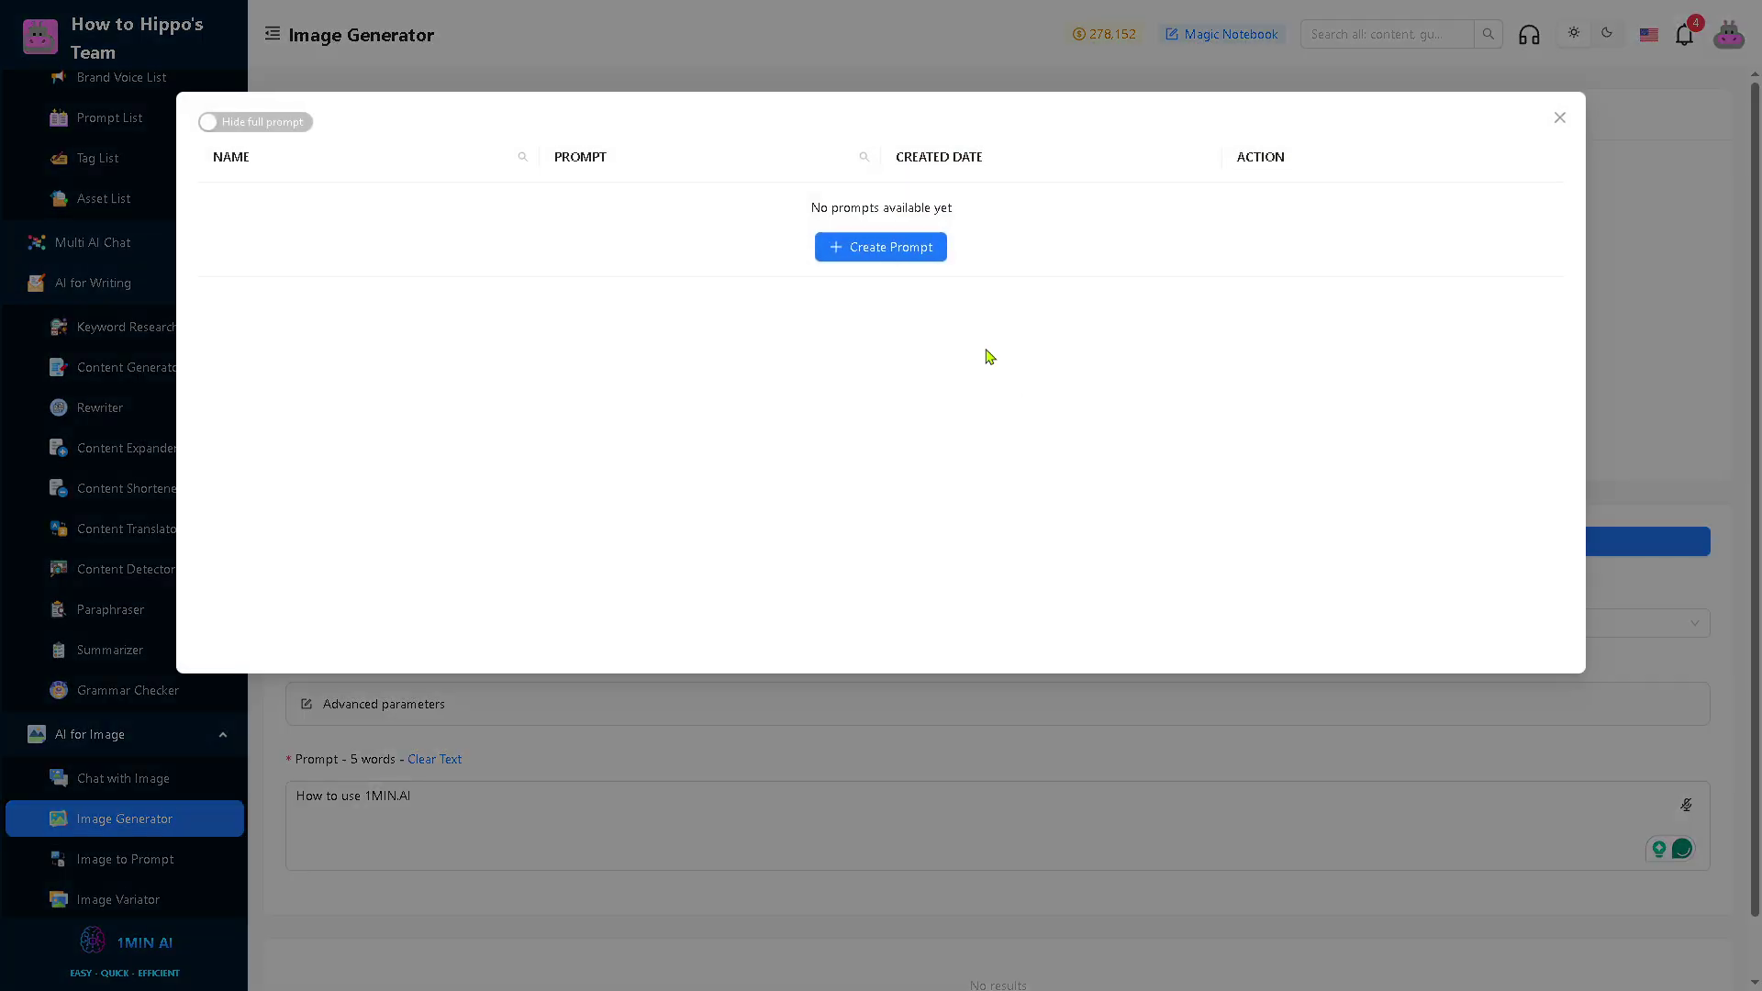
- Create a saved prompt named 'How to use 1MIN.AI' whose text is also 'How to use 1MIN.AI'
left_click(881, 248)
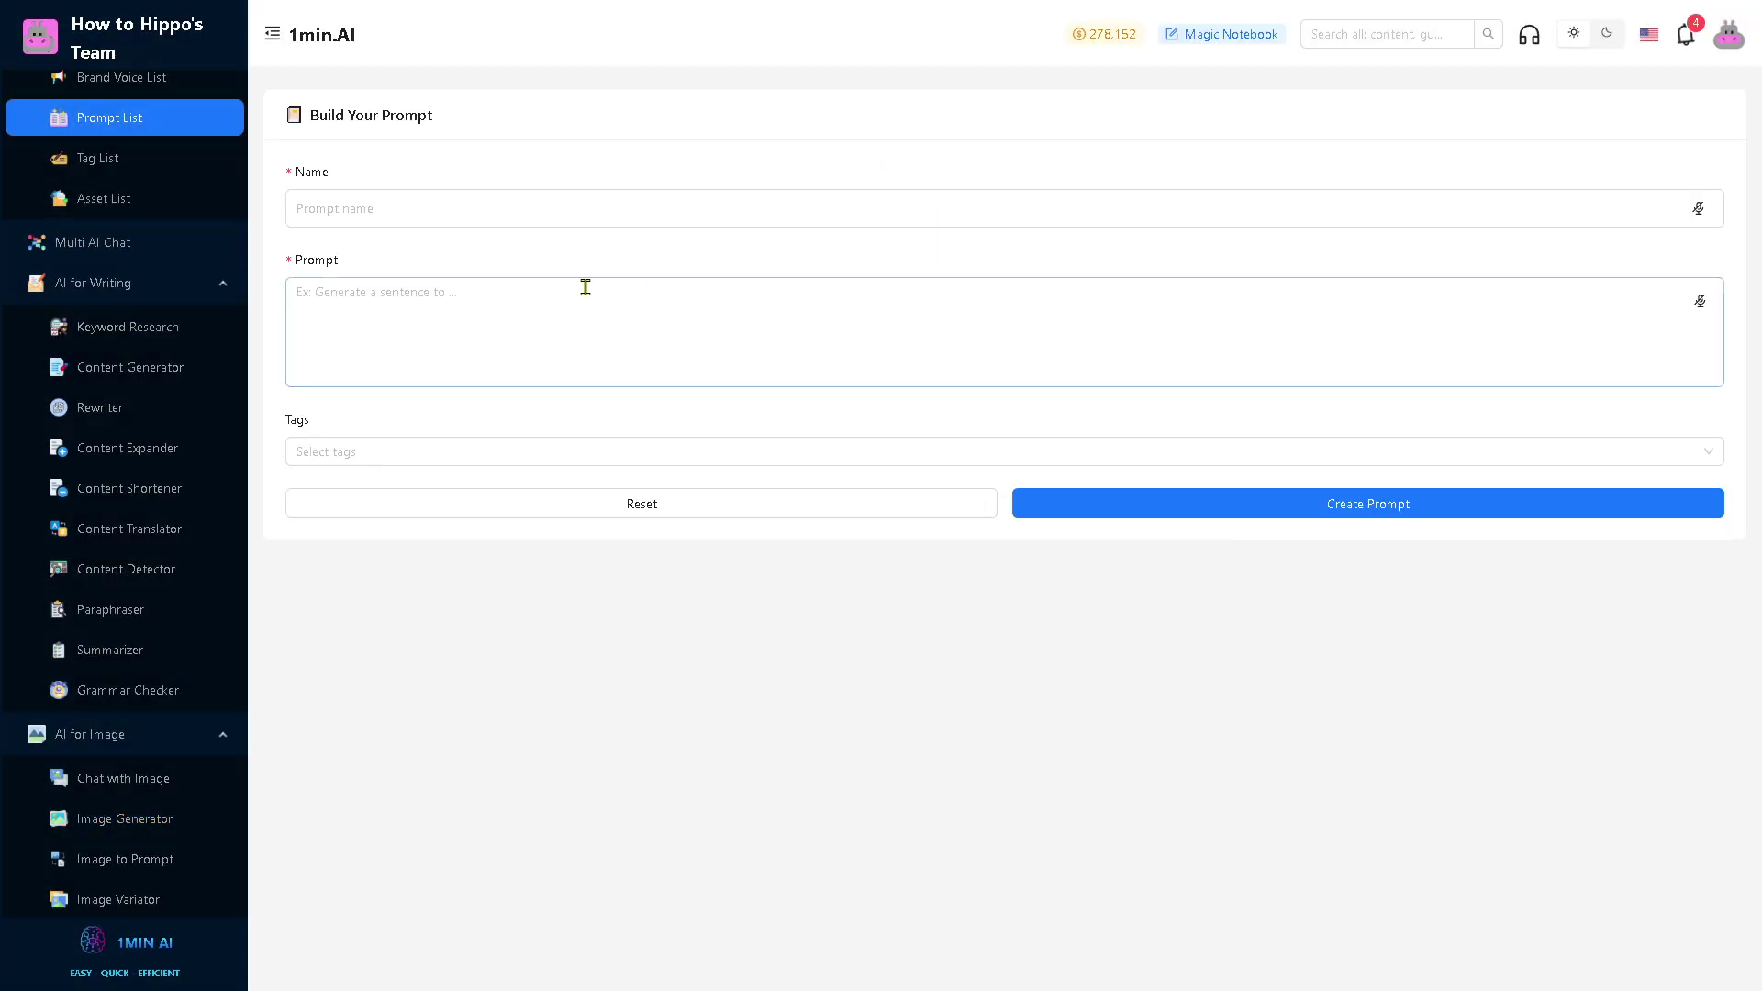
left_click(456, 309)
type("How ")
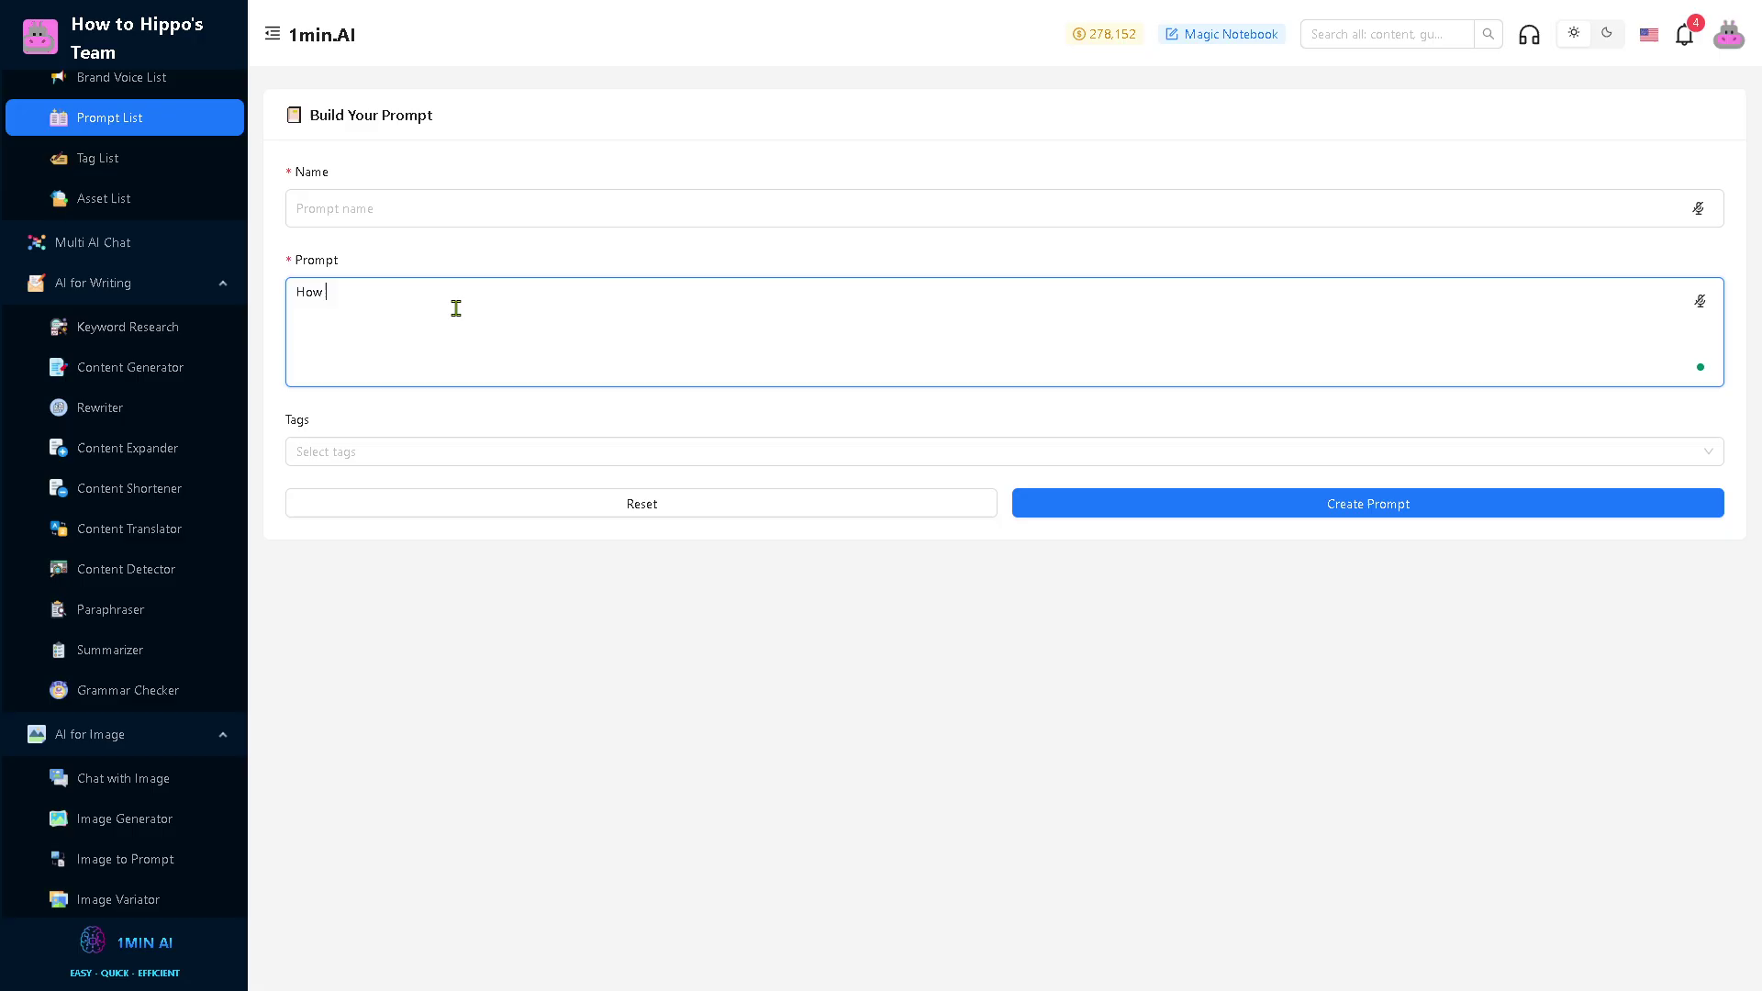
type("to use 1MIN.AI")
key("ctrl+a")
key("ctrl+c")
left_click(515, 210)
key("ctrl+v")
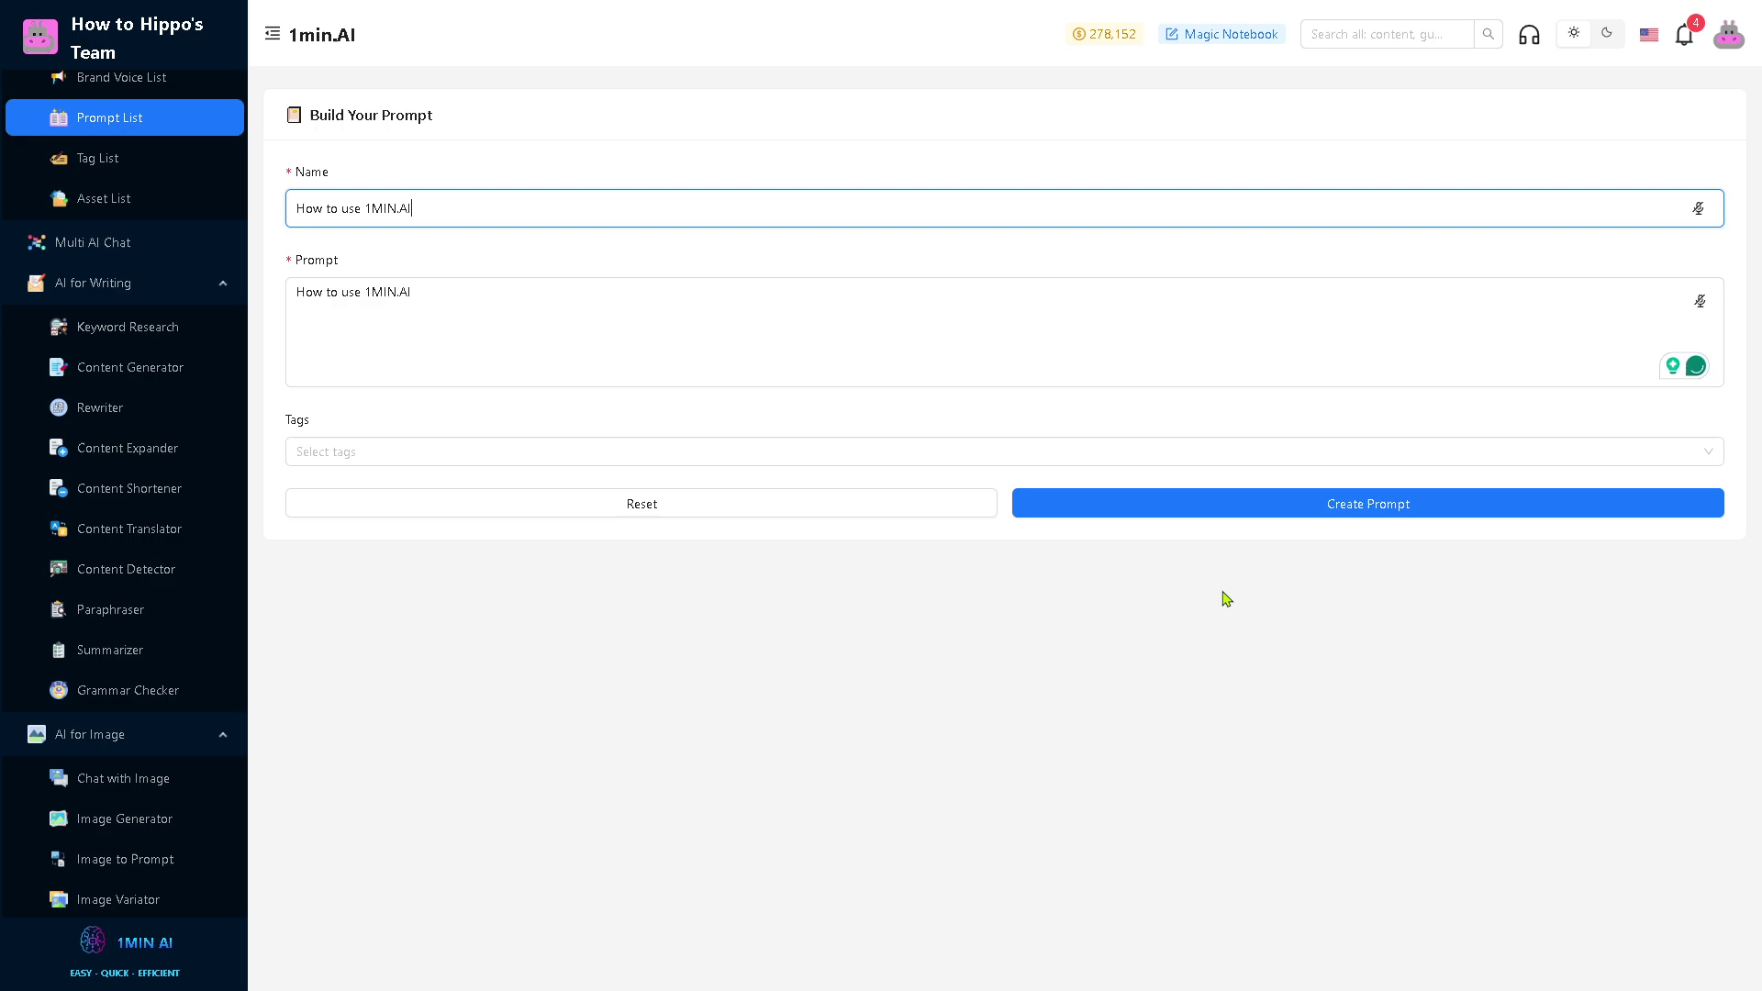
left_click(1322, 512)
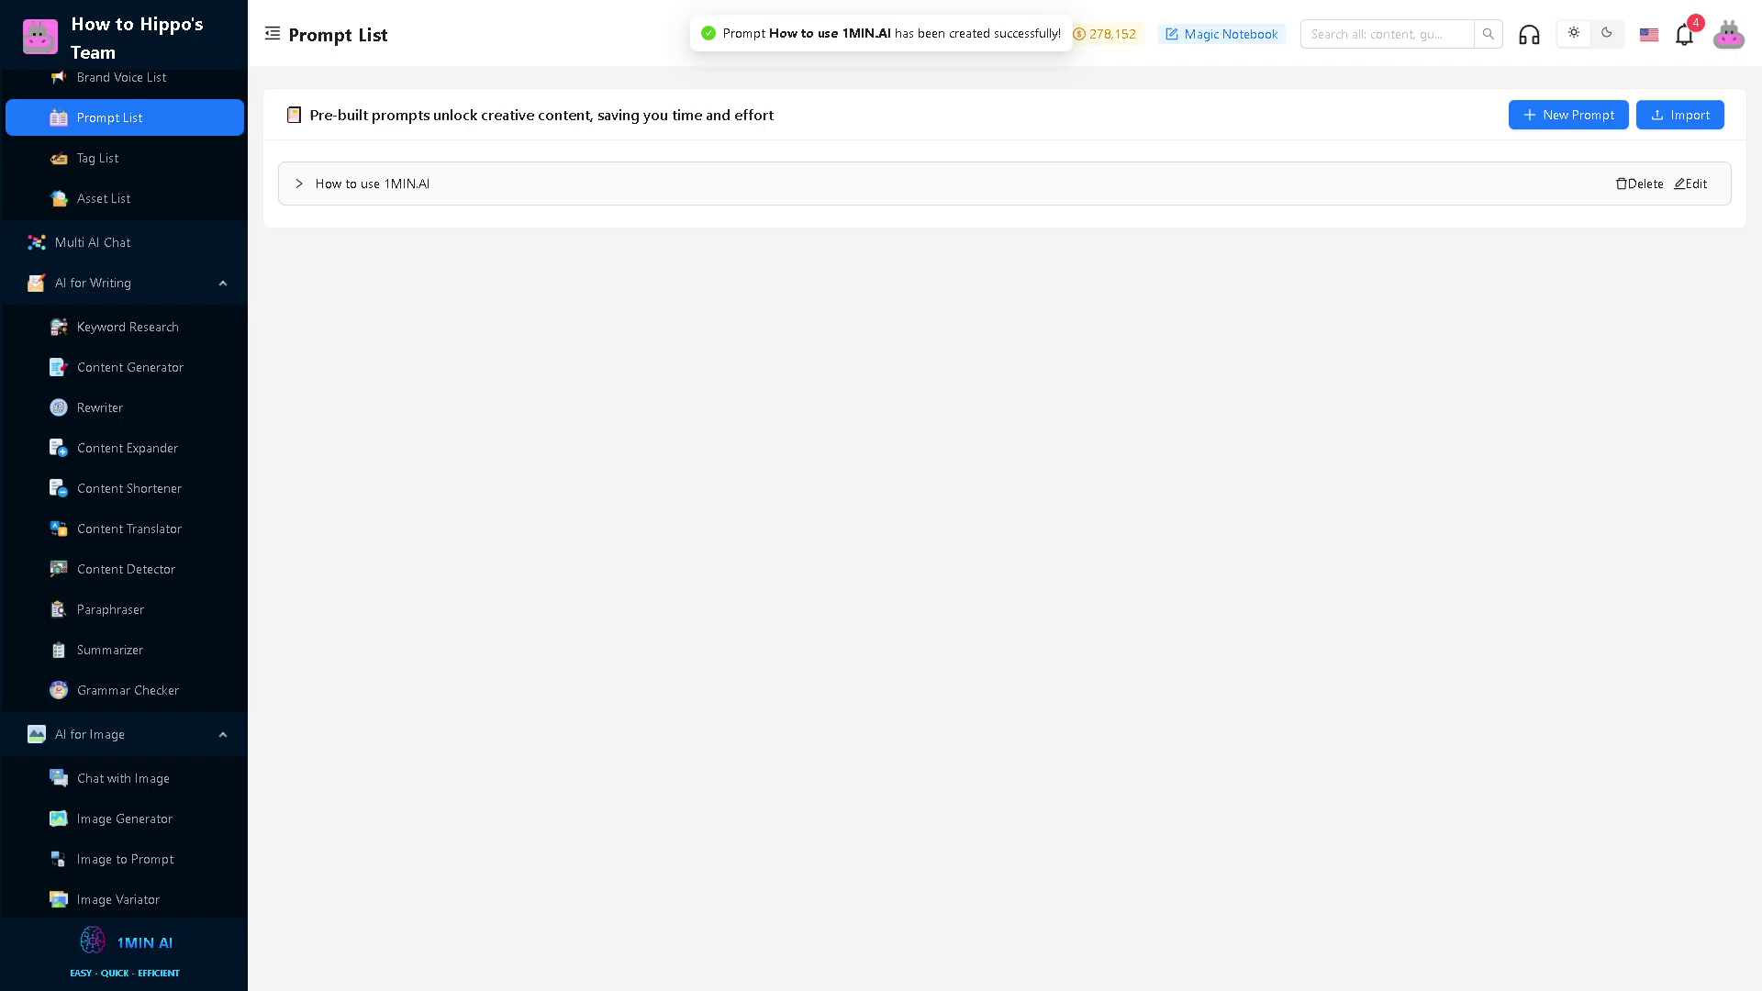
- Upload the pink hippo image to the Background Remover, cancelling the extra file picker
scroll(137, 642, "down", 3)
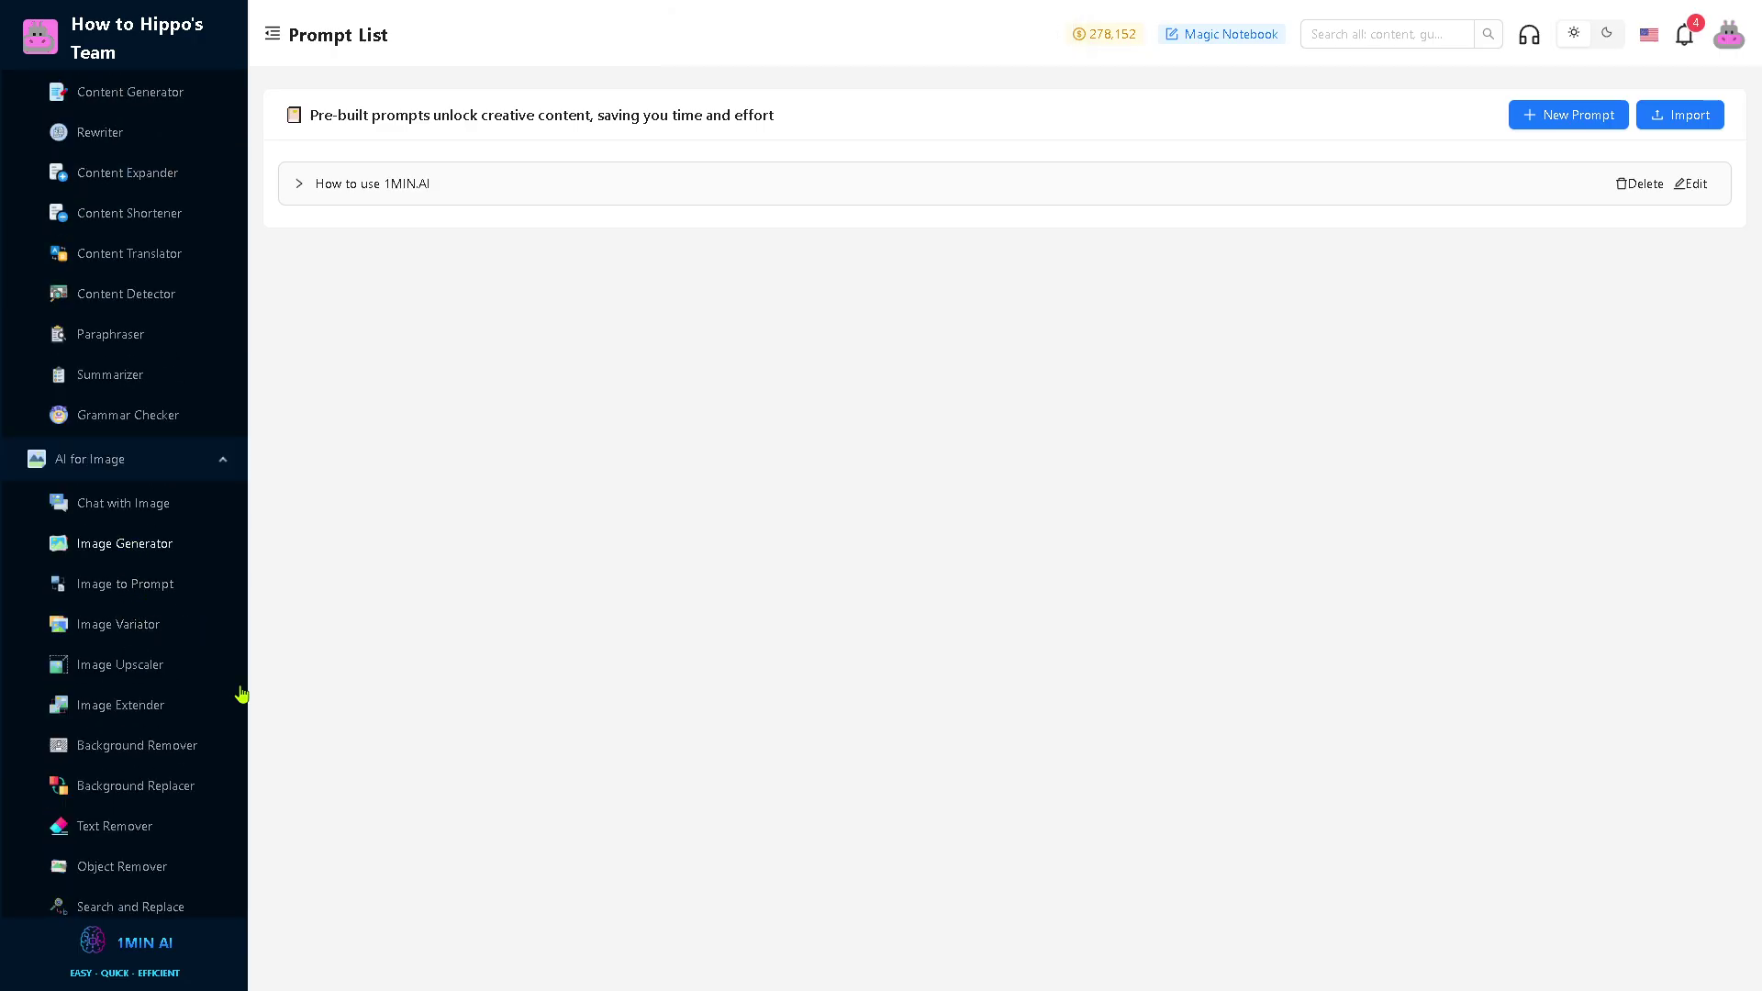
left_click(170, 760)
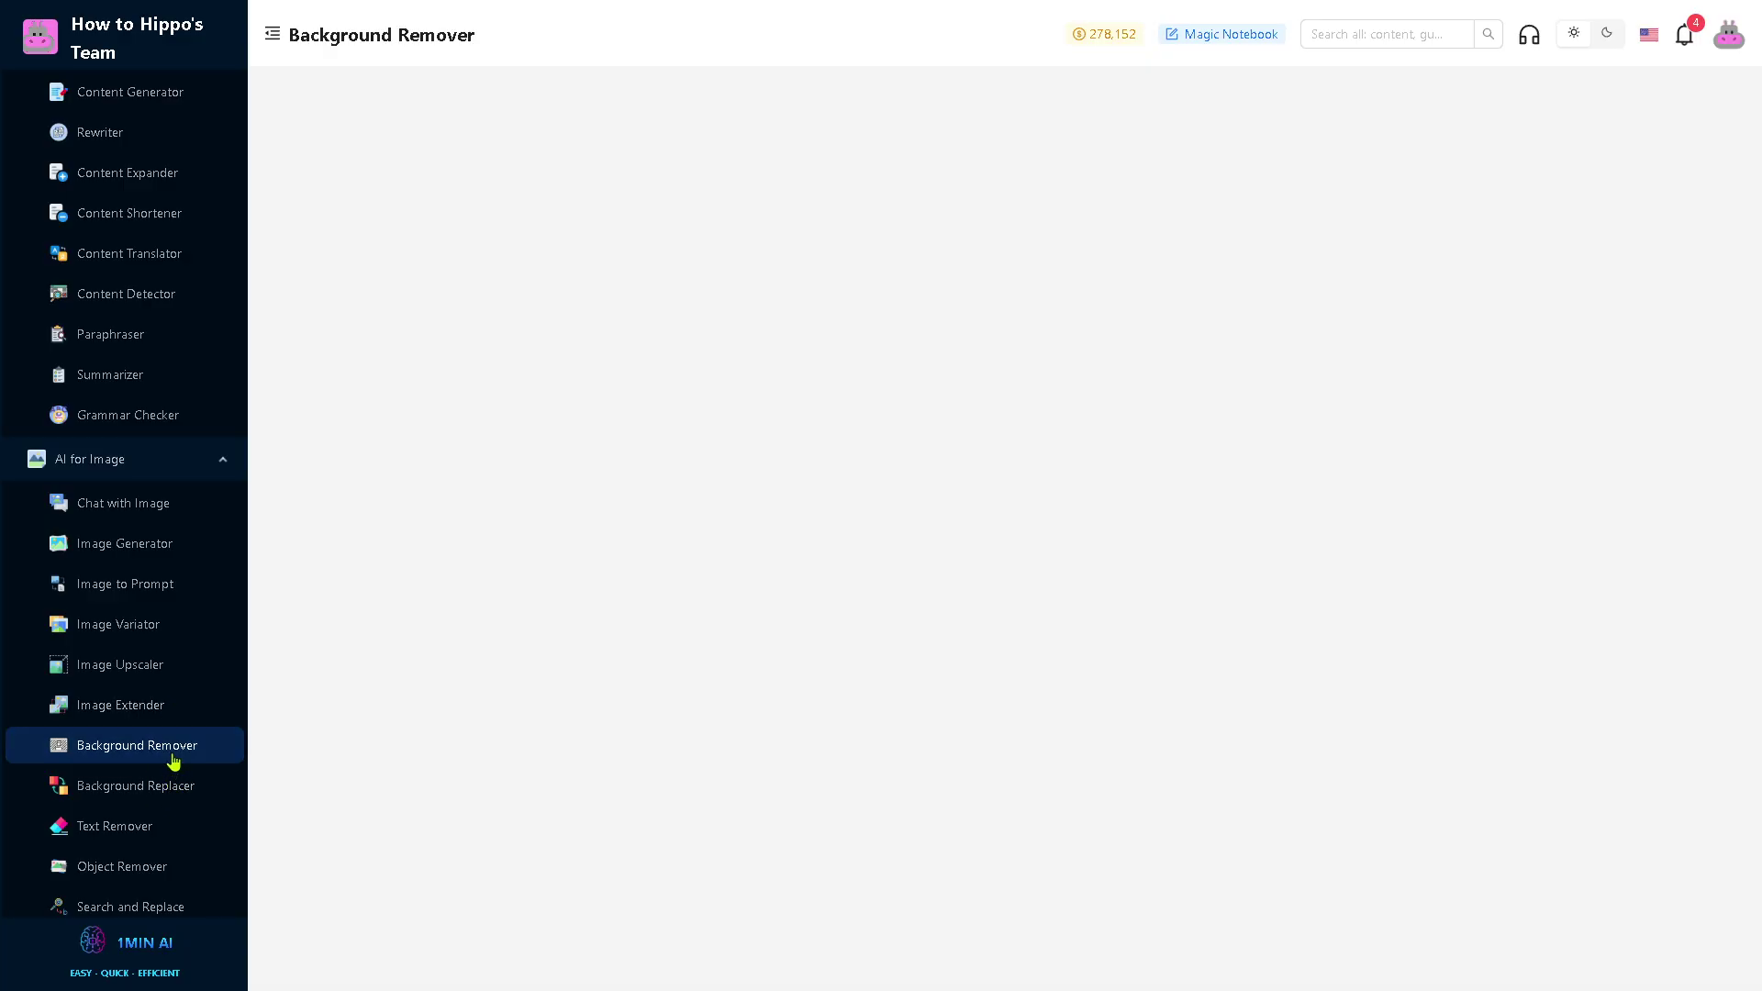
left_click(1297, 750)
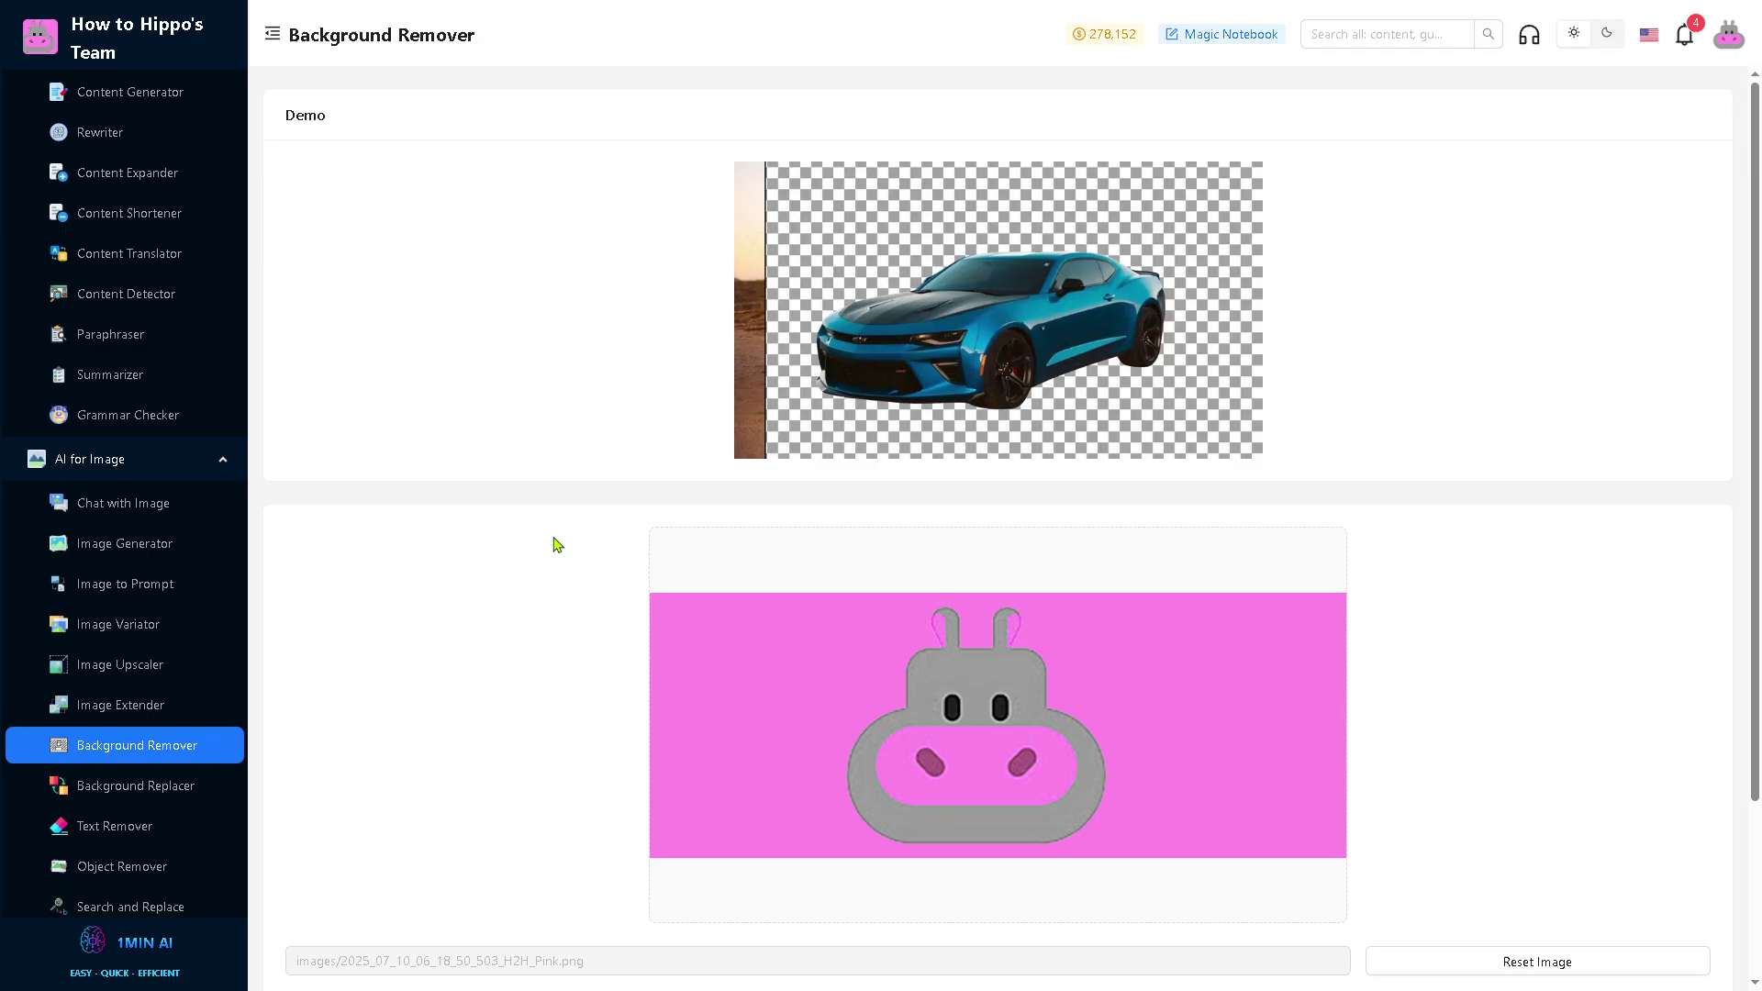
scroll(807, 712, "down", 2)
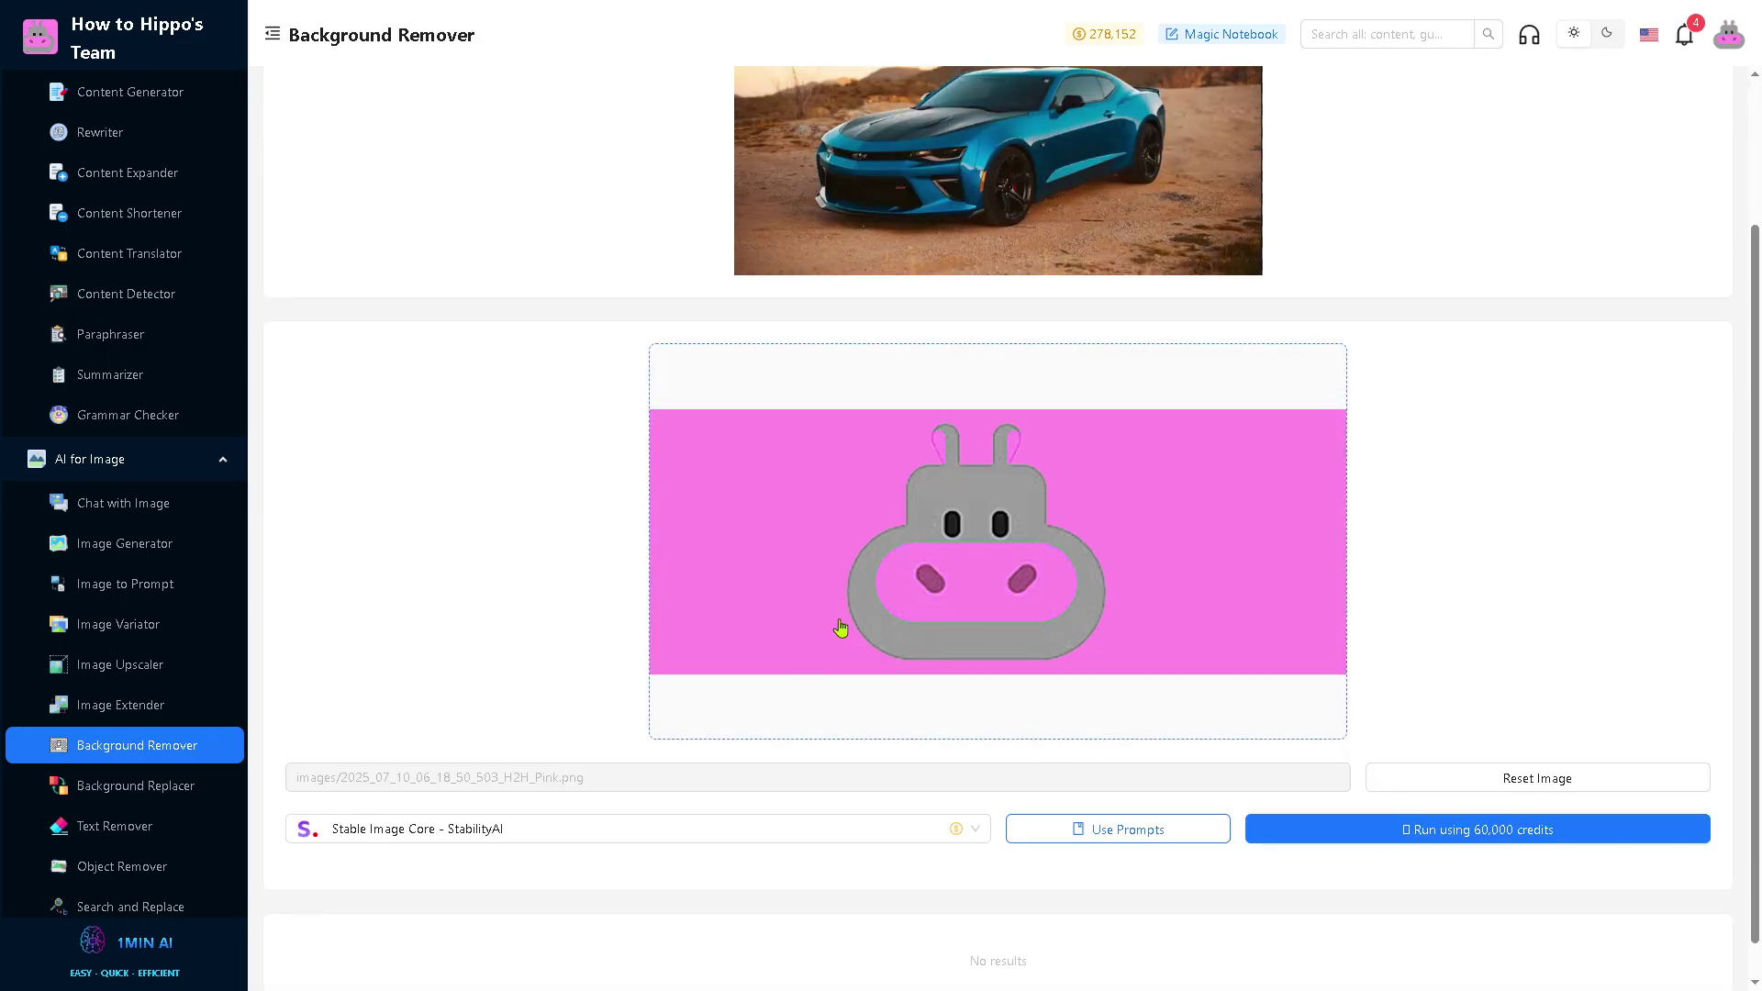
left_click(724, 560)
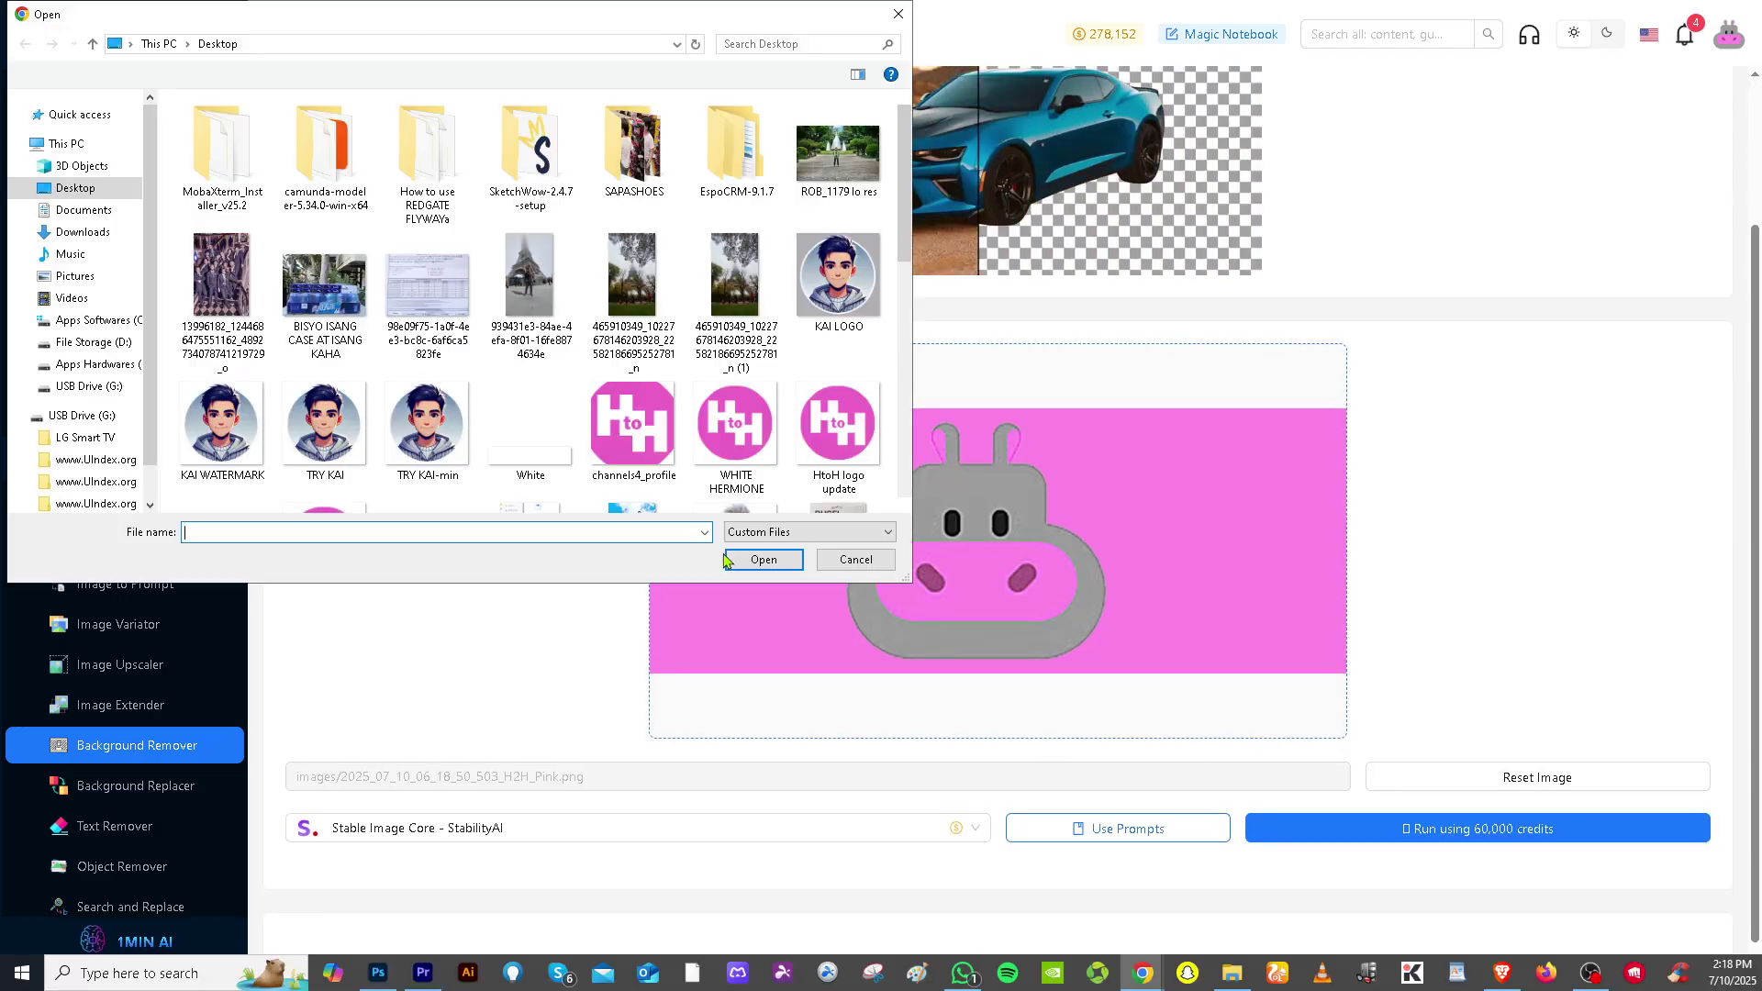
left_click(849, 561)
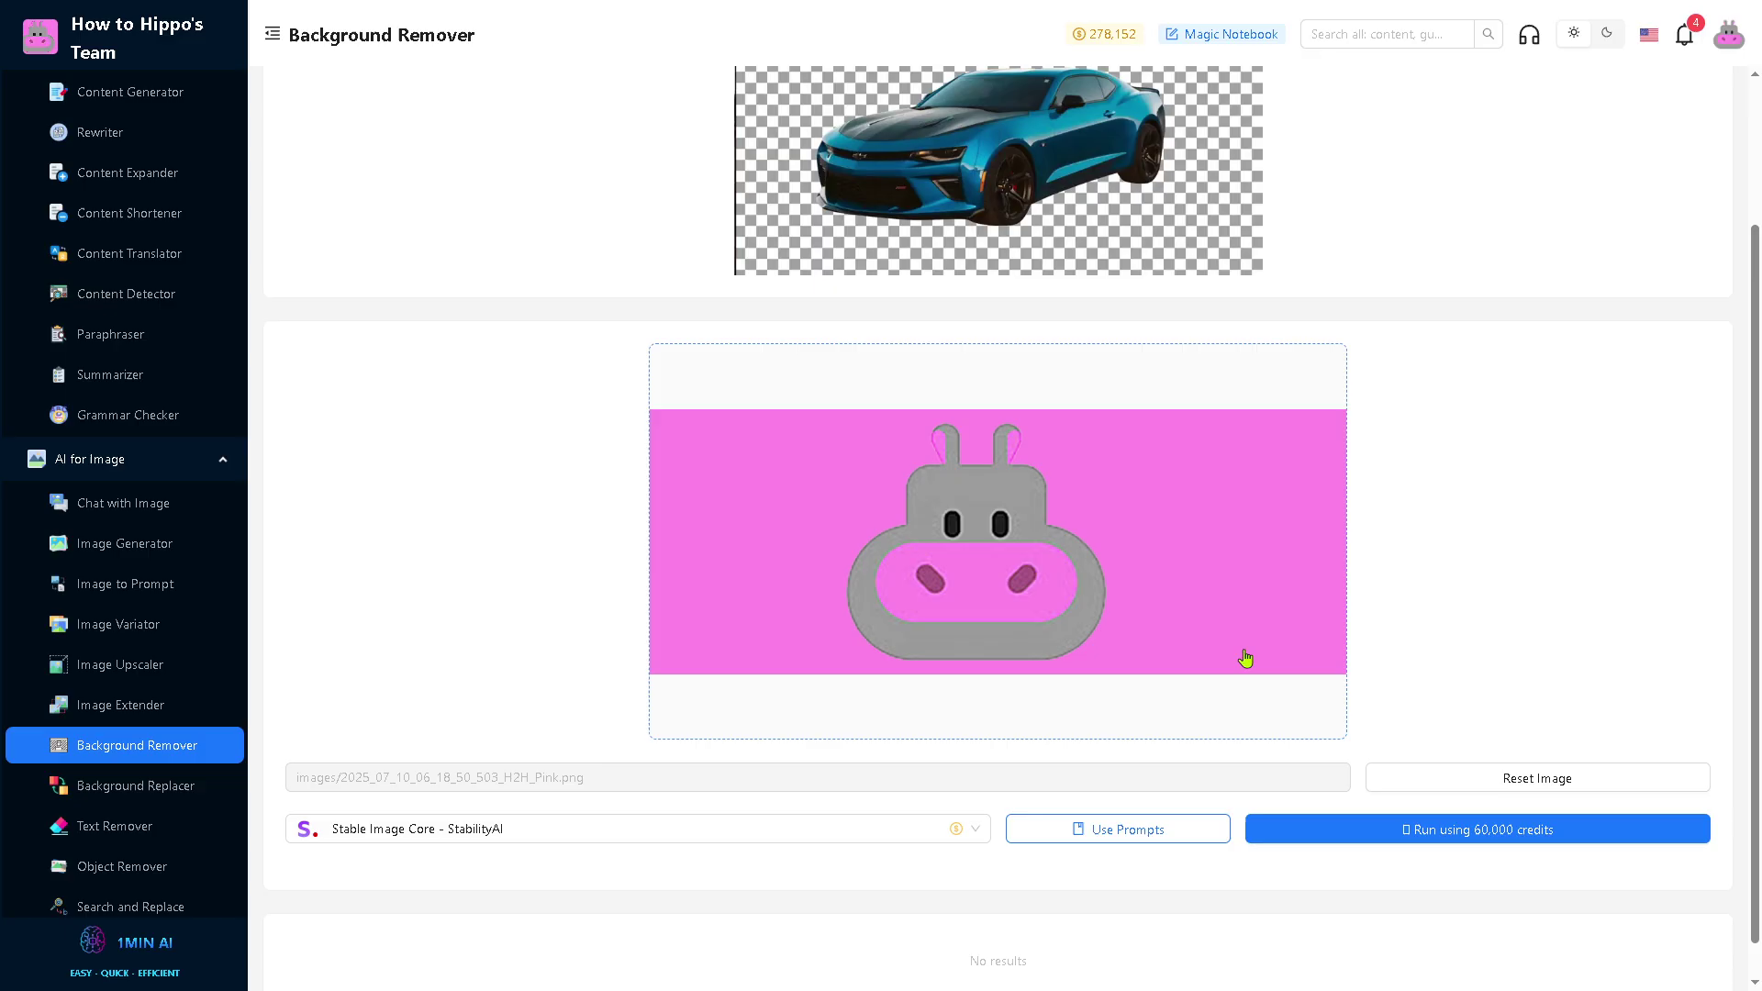
scroll(1145, 603, "up", 1)
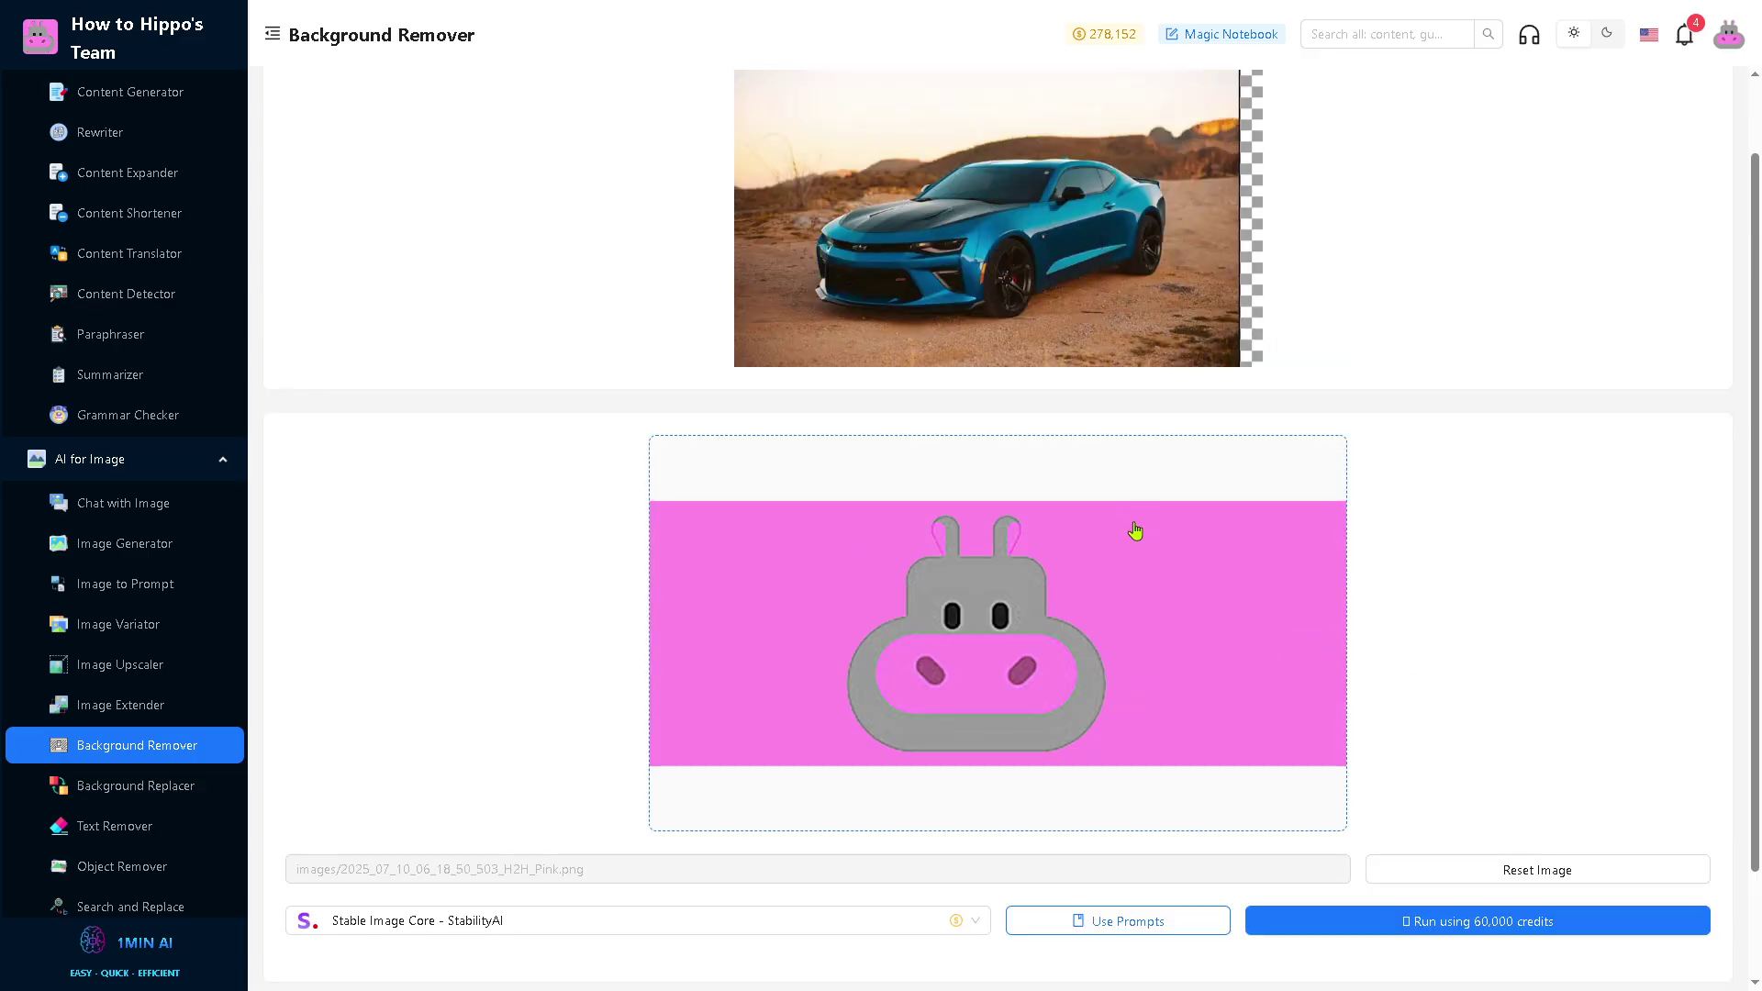
scroll(1147, 459, "up", 1)
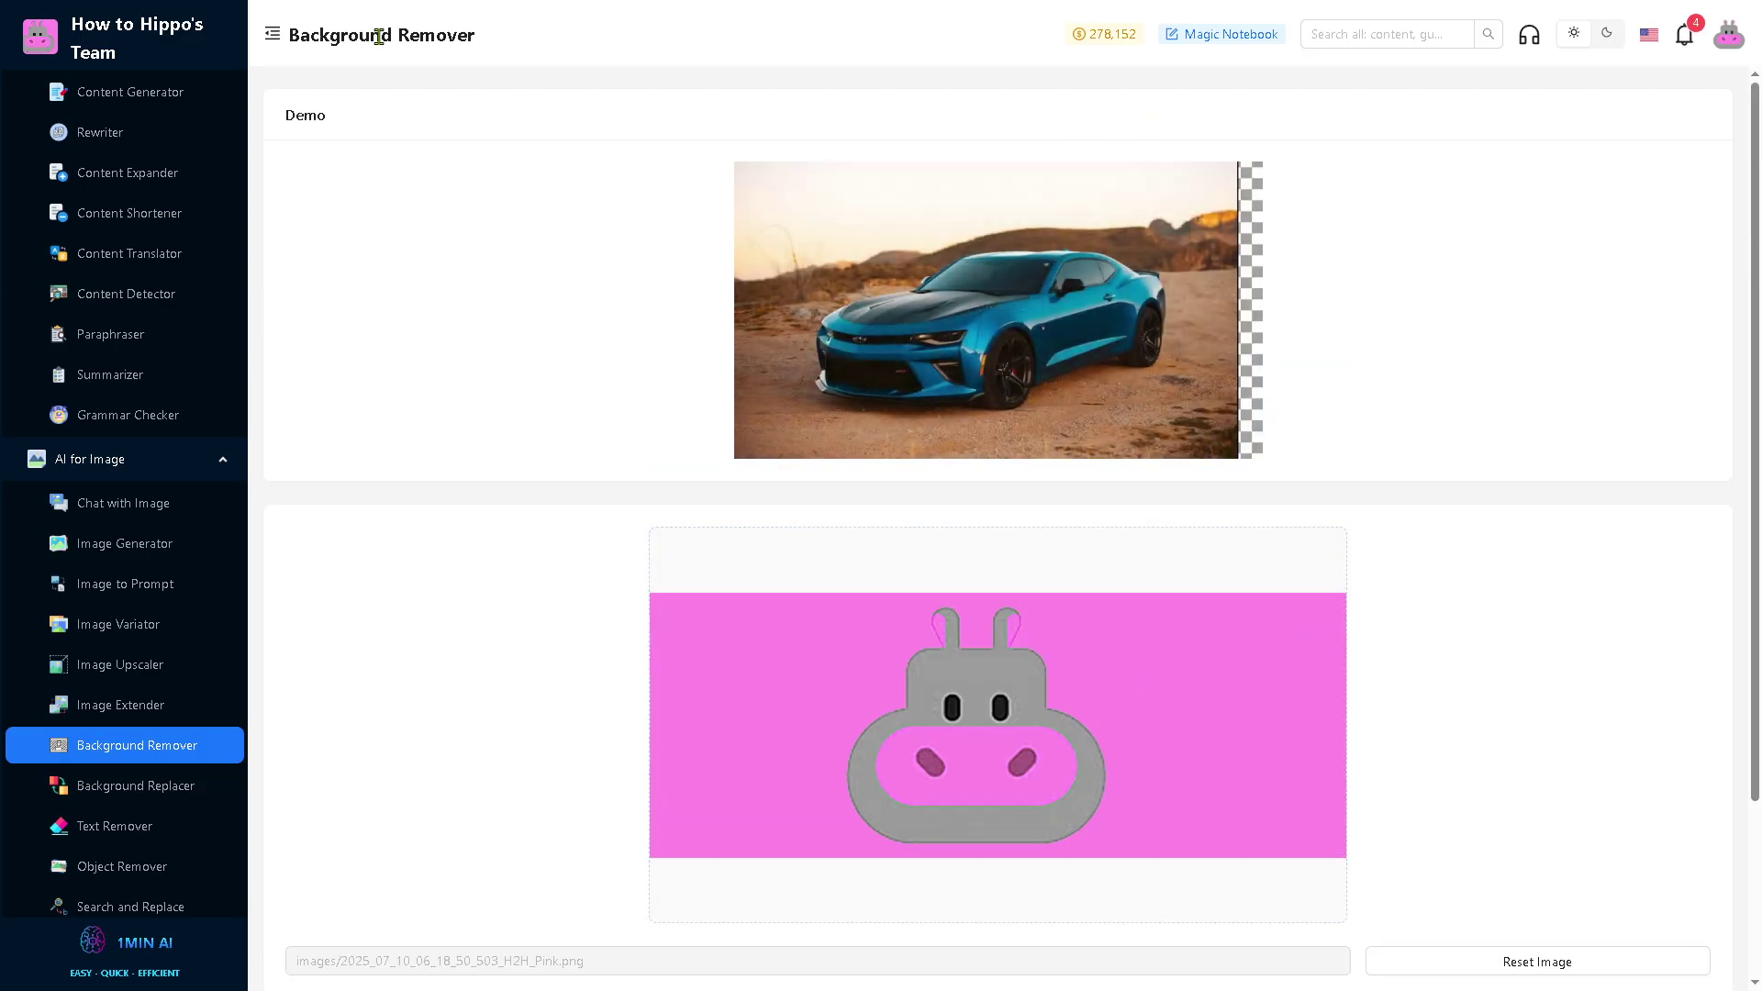
scroll(955, 487, "down", 2)
- Remove the hippo image's pink background and inspect the enlarged grey cut-out before closing the preview
left_click(1484, 831)
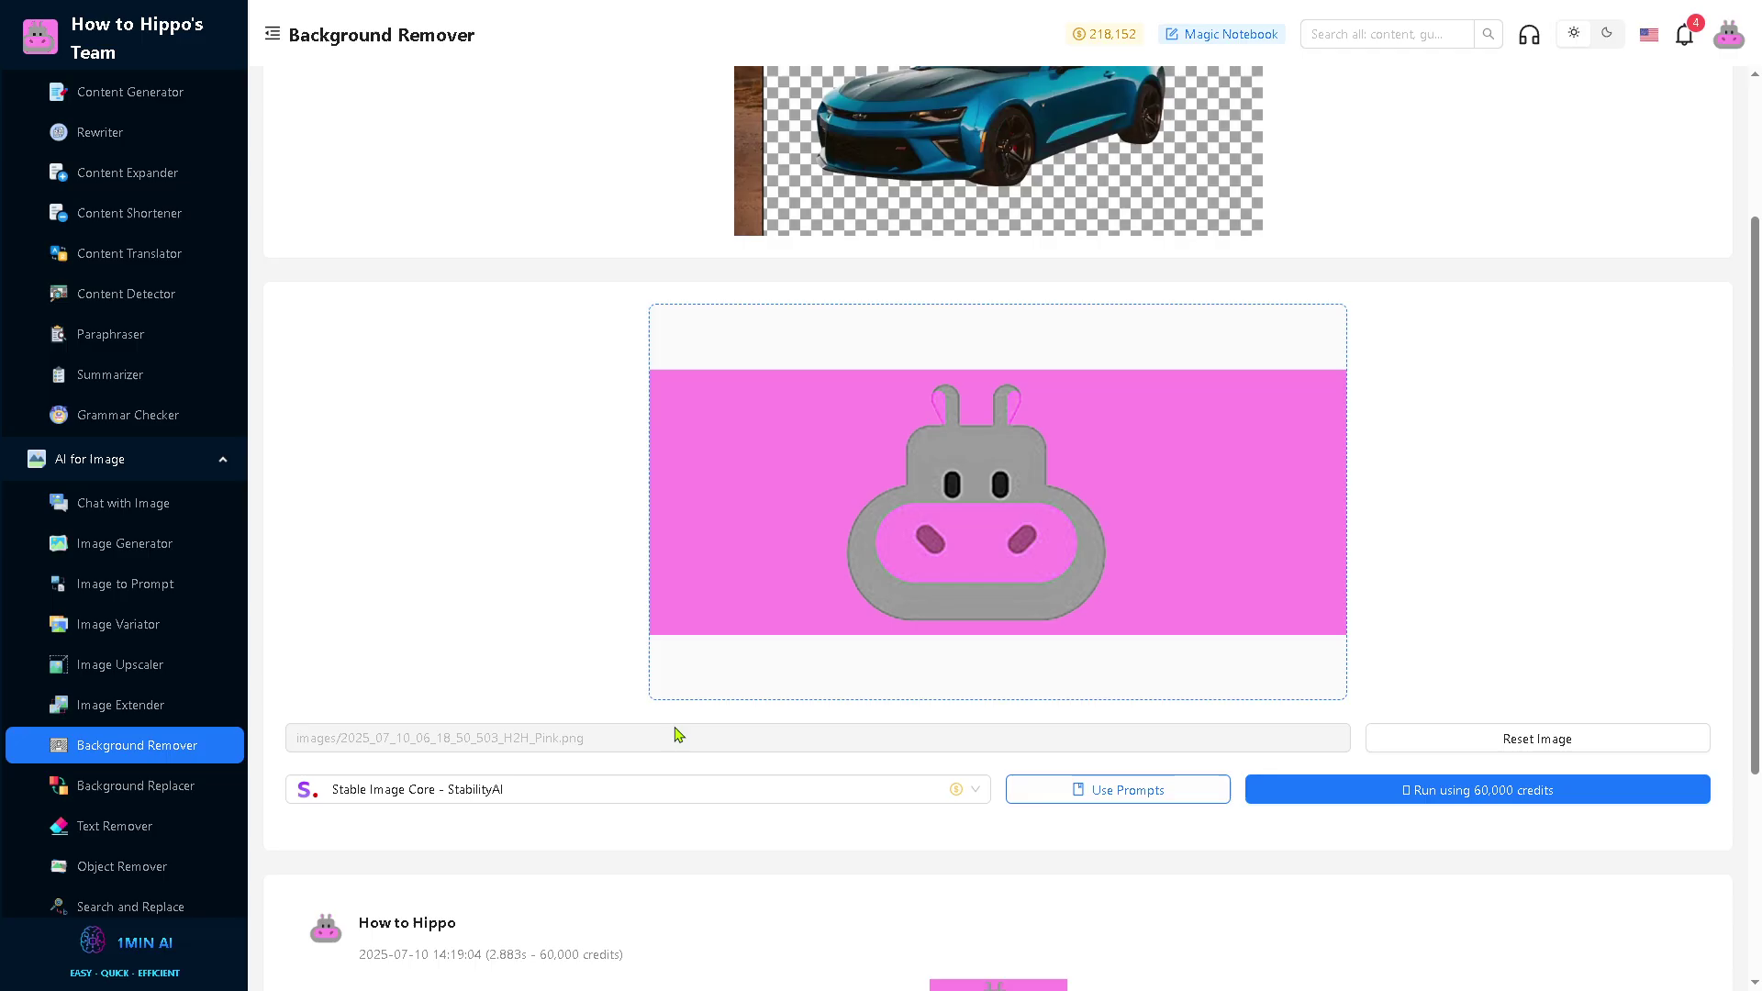
scroll(725, 608, "down", 2)
scroll(1074, 844, "down", 2)
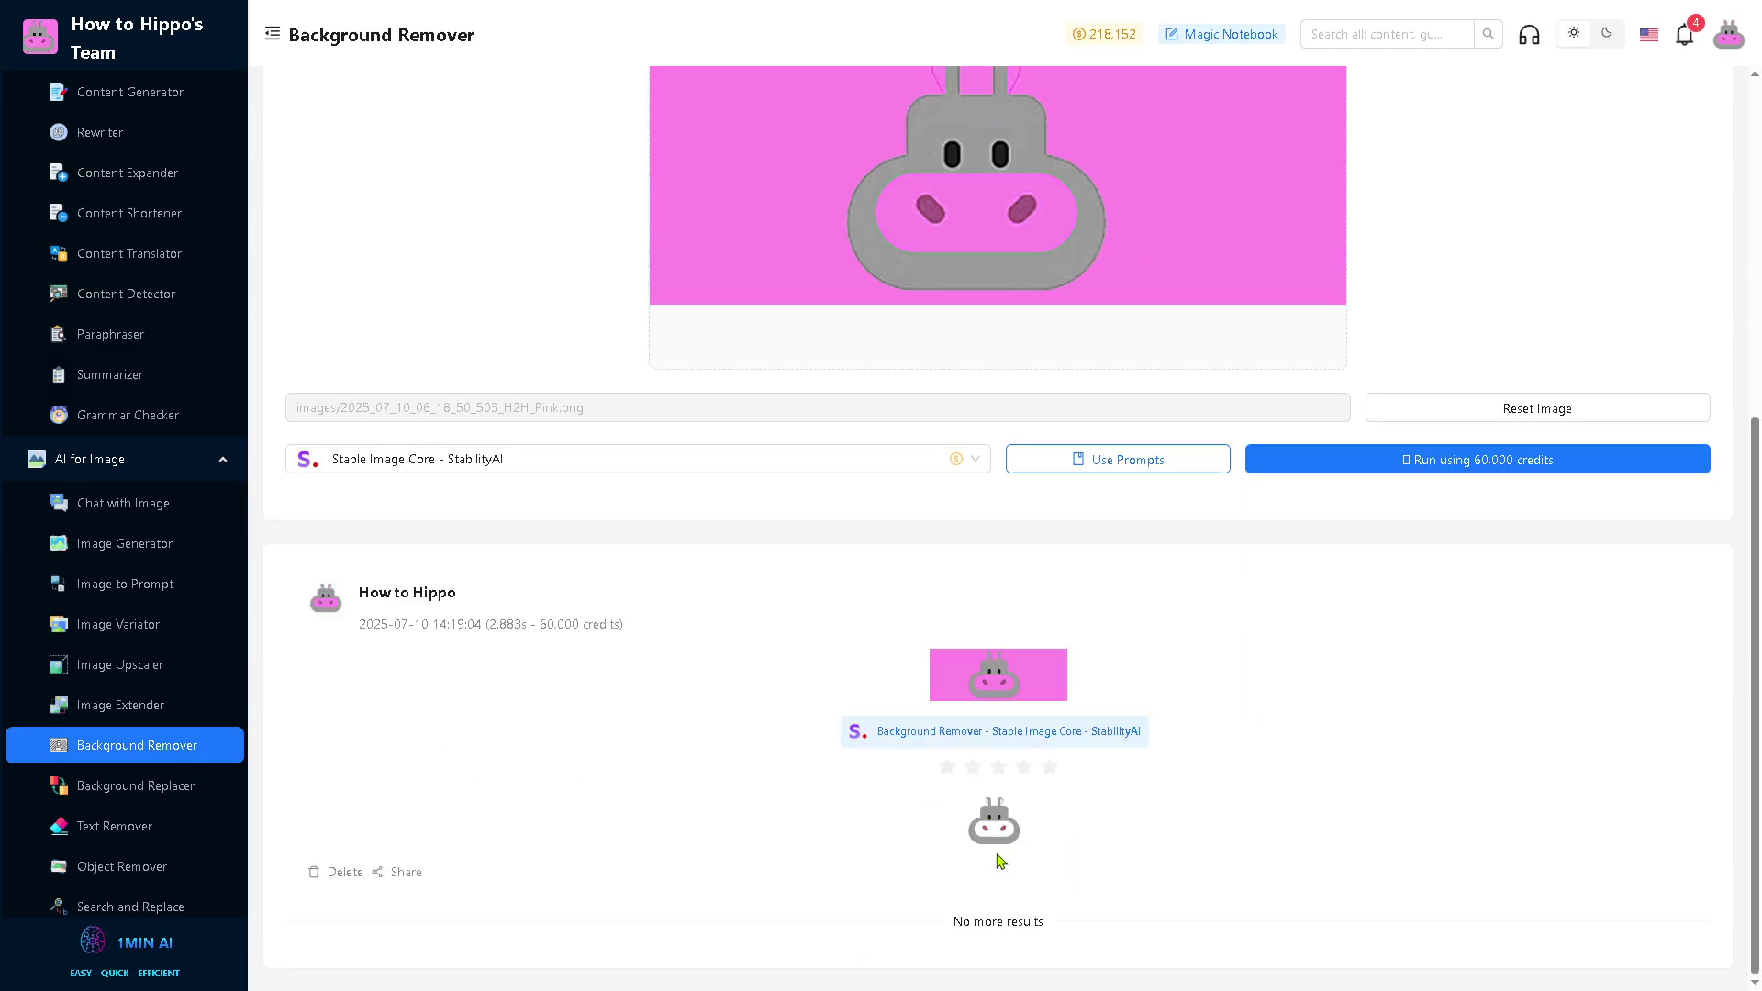
mouse_move(1013, 822)
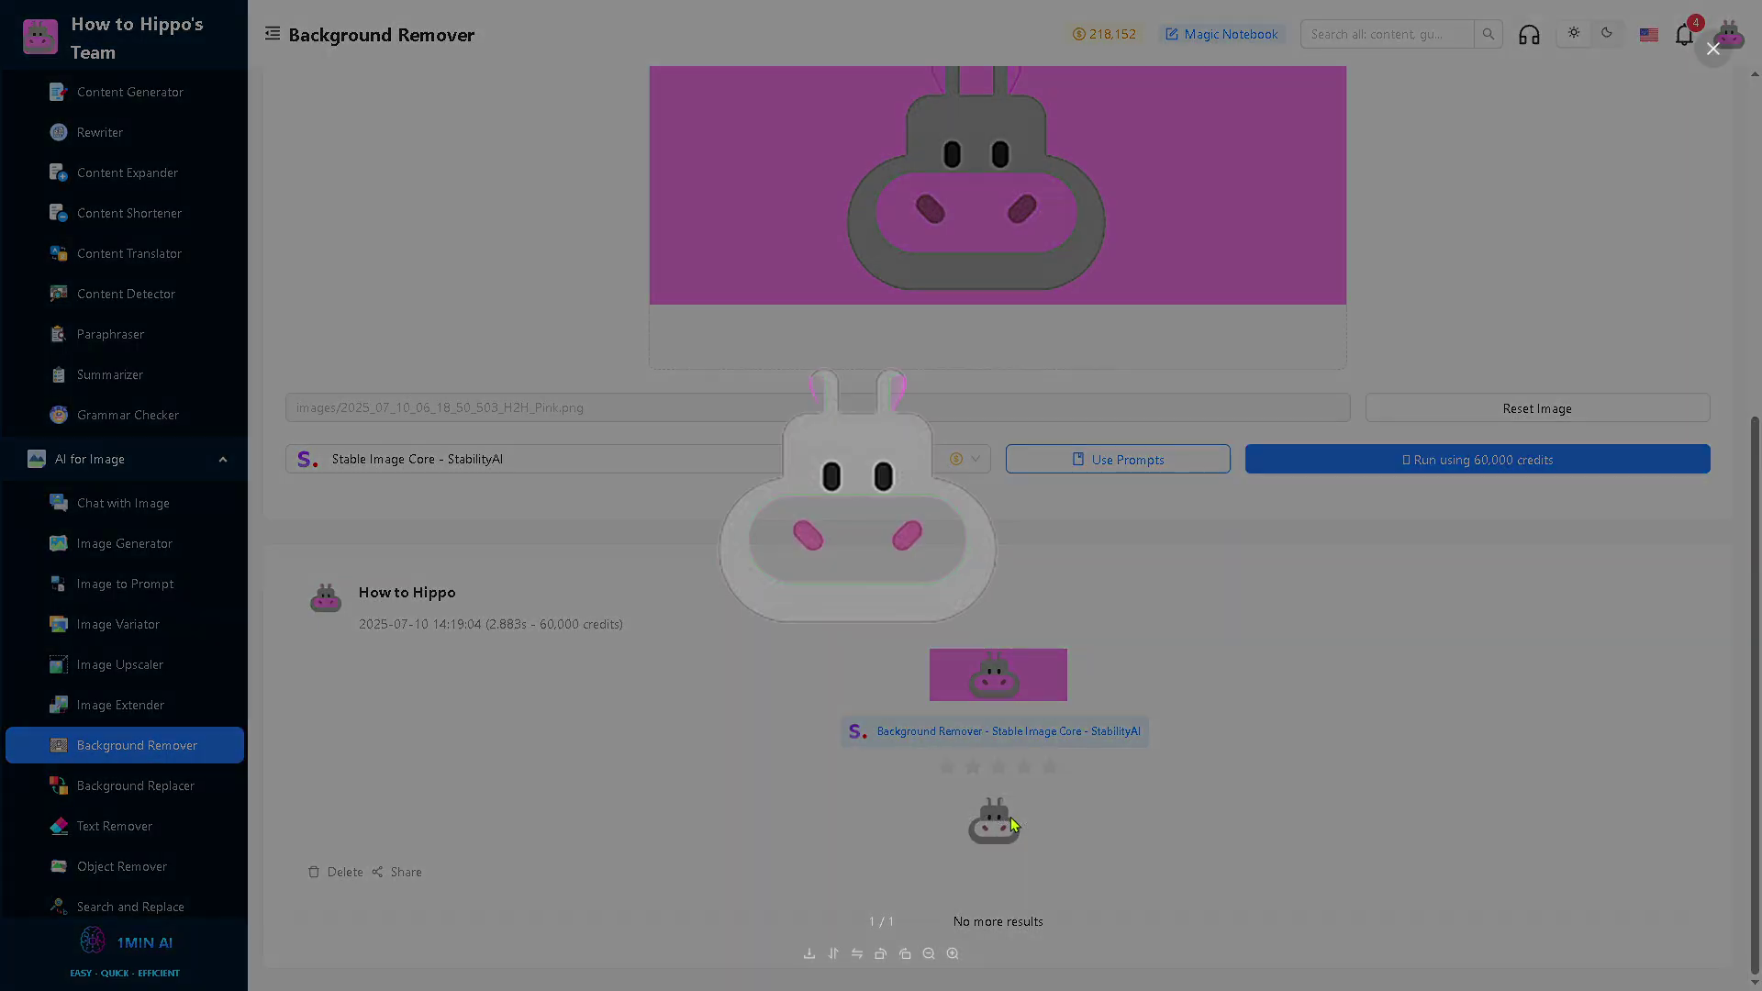
left_click(623, 822)
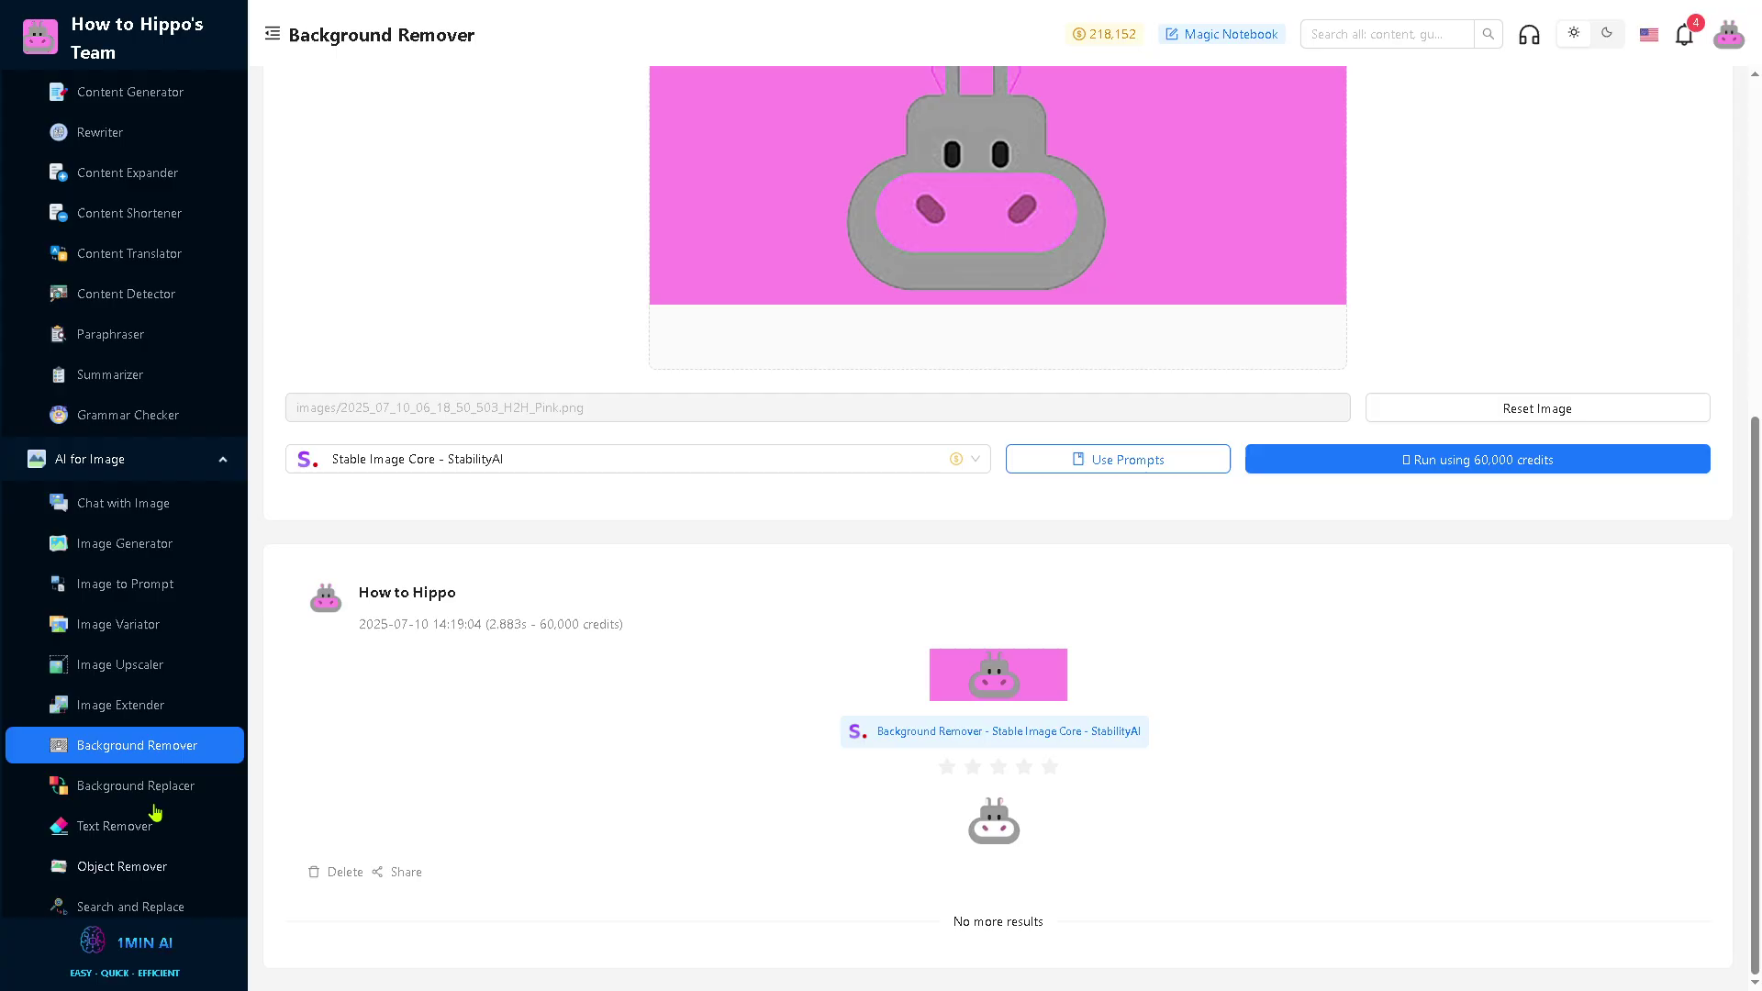
- In Background Replacer, run the hippo image with the scene description 'How to use 1MIN.AI'
left_click(168, 795)
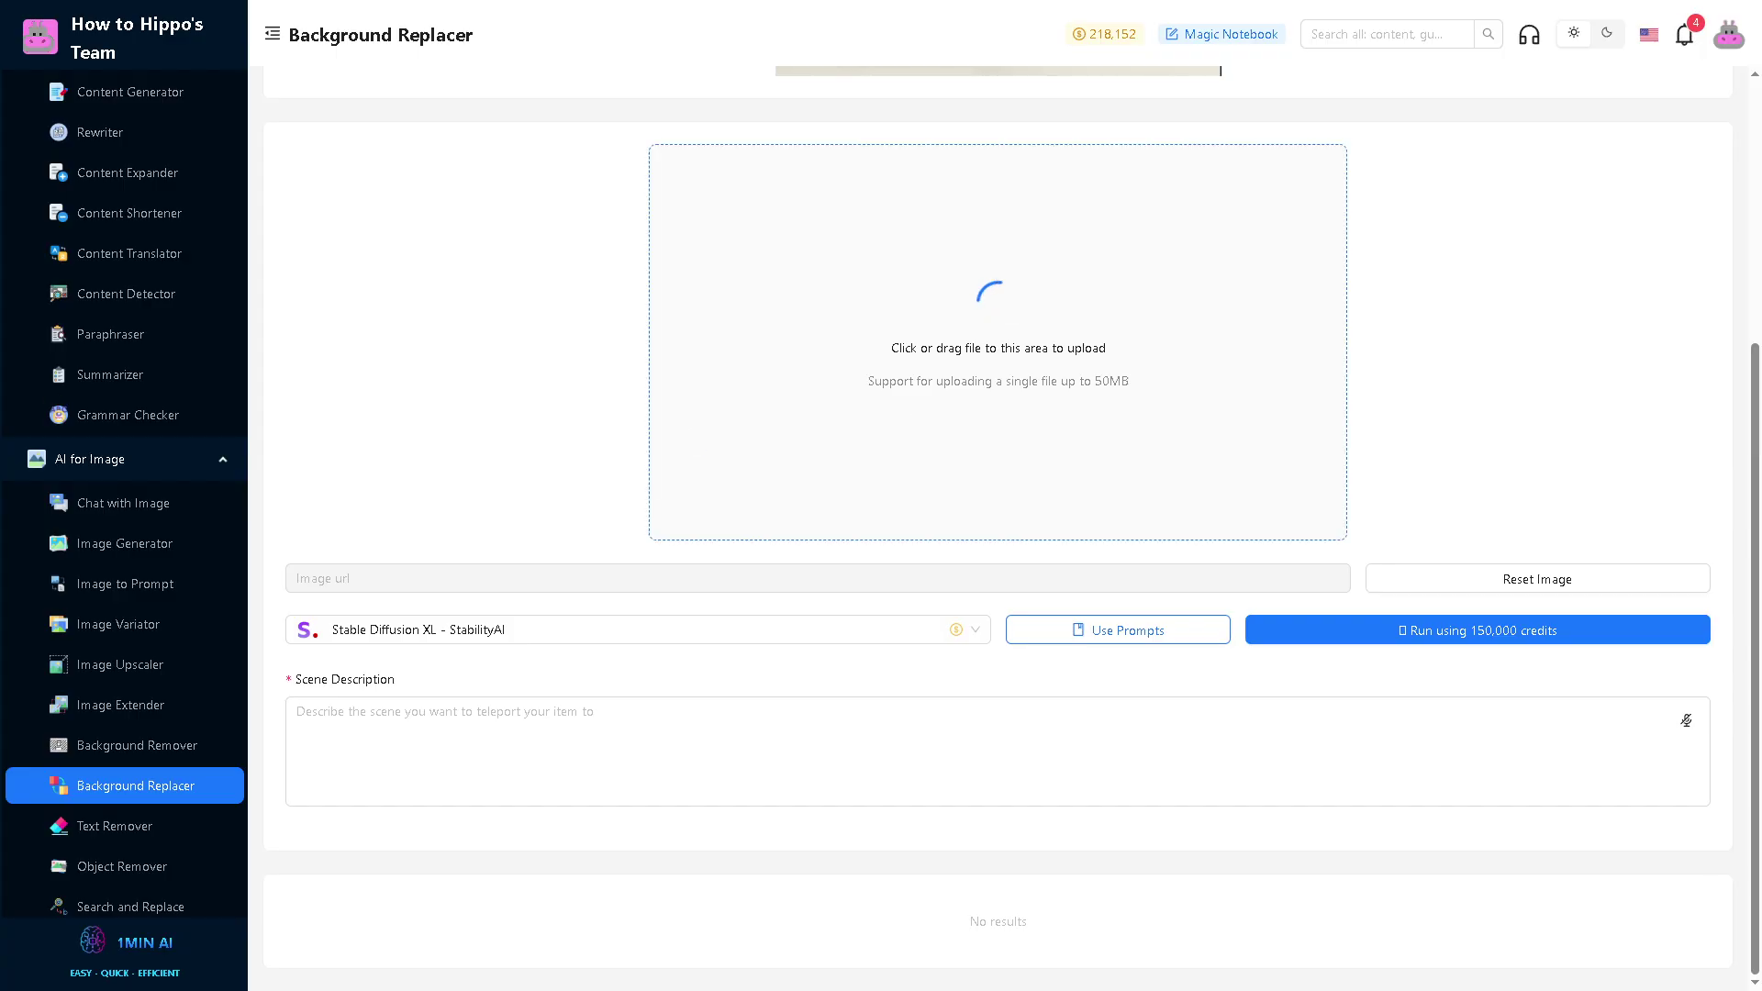
left_click(1440, 633)
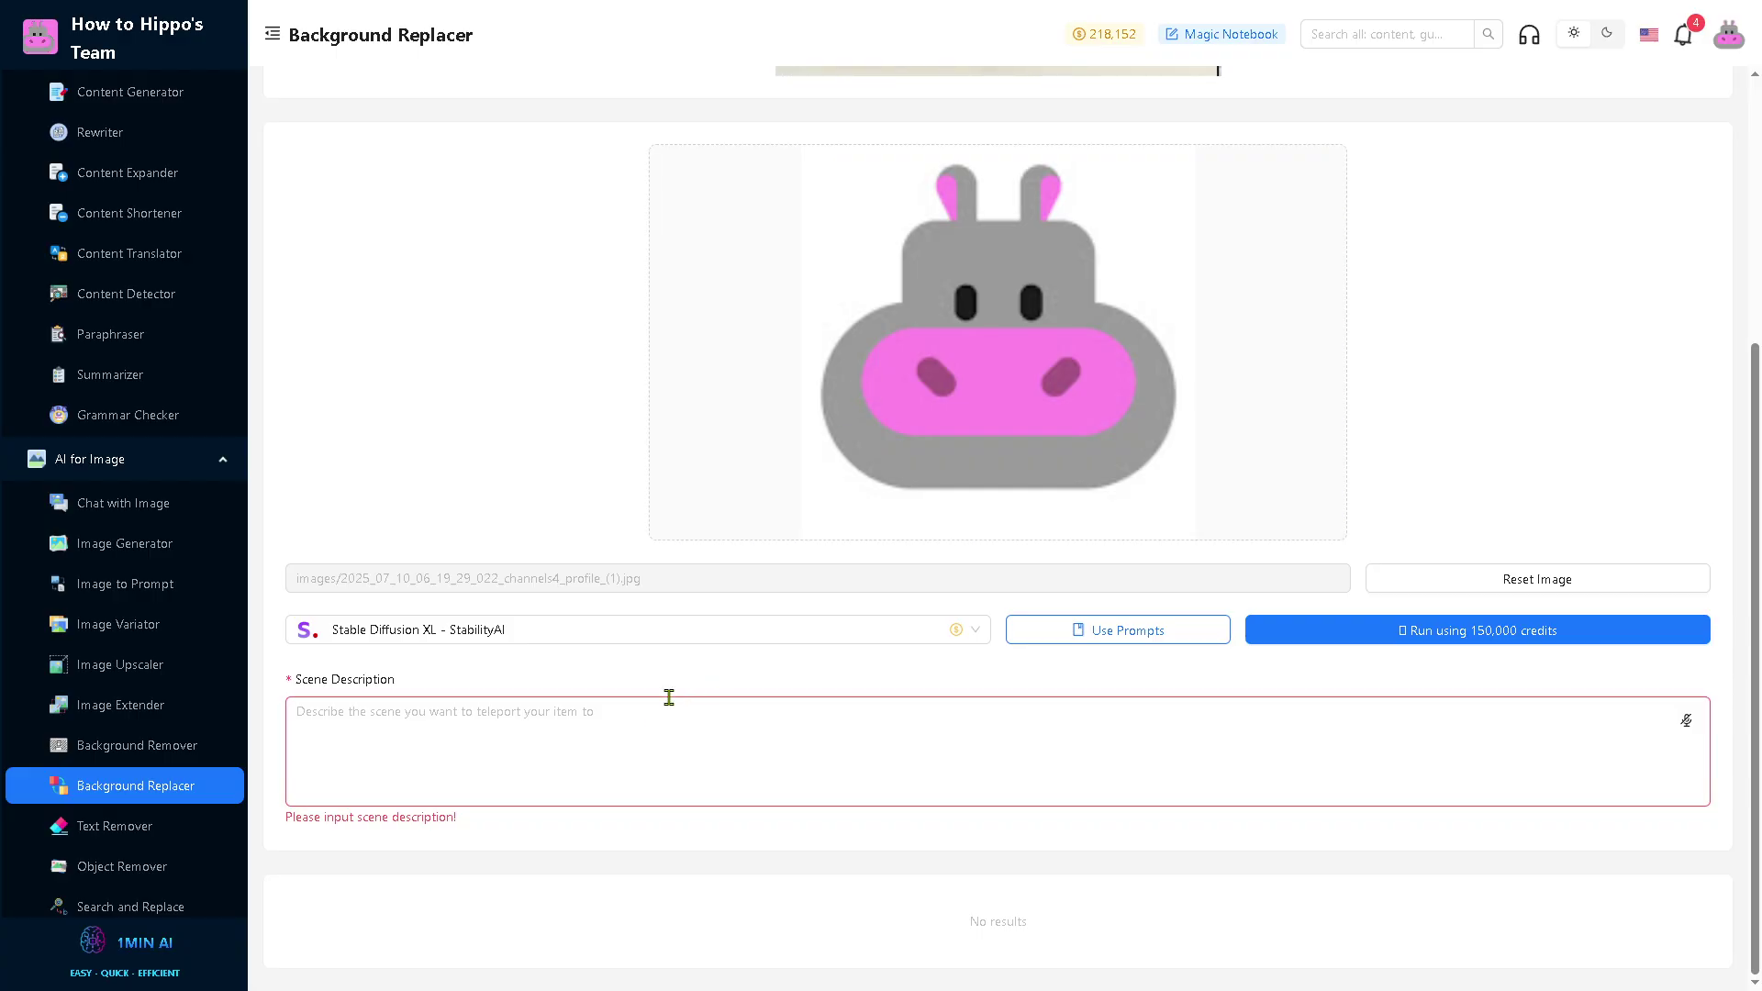
left_click(647, 722)
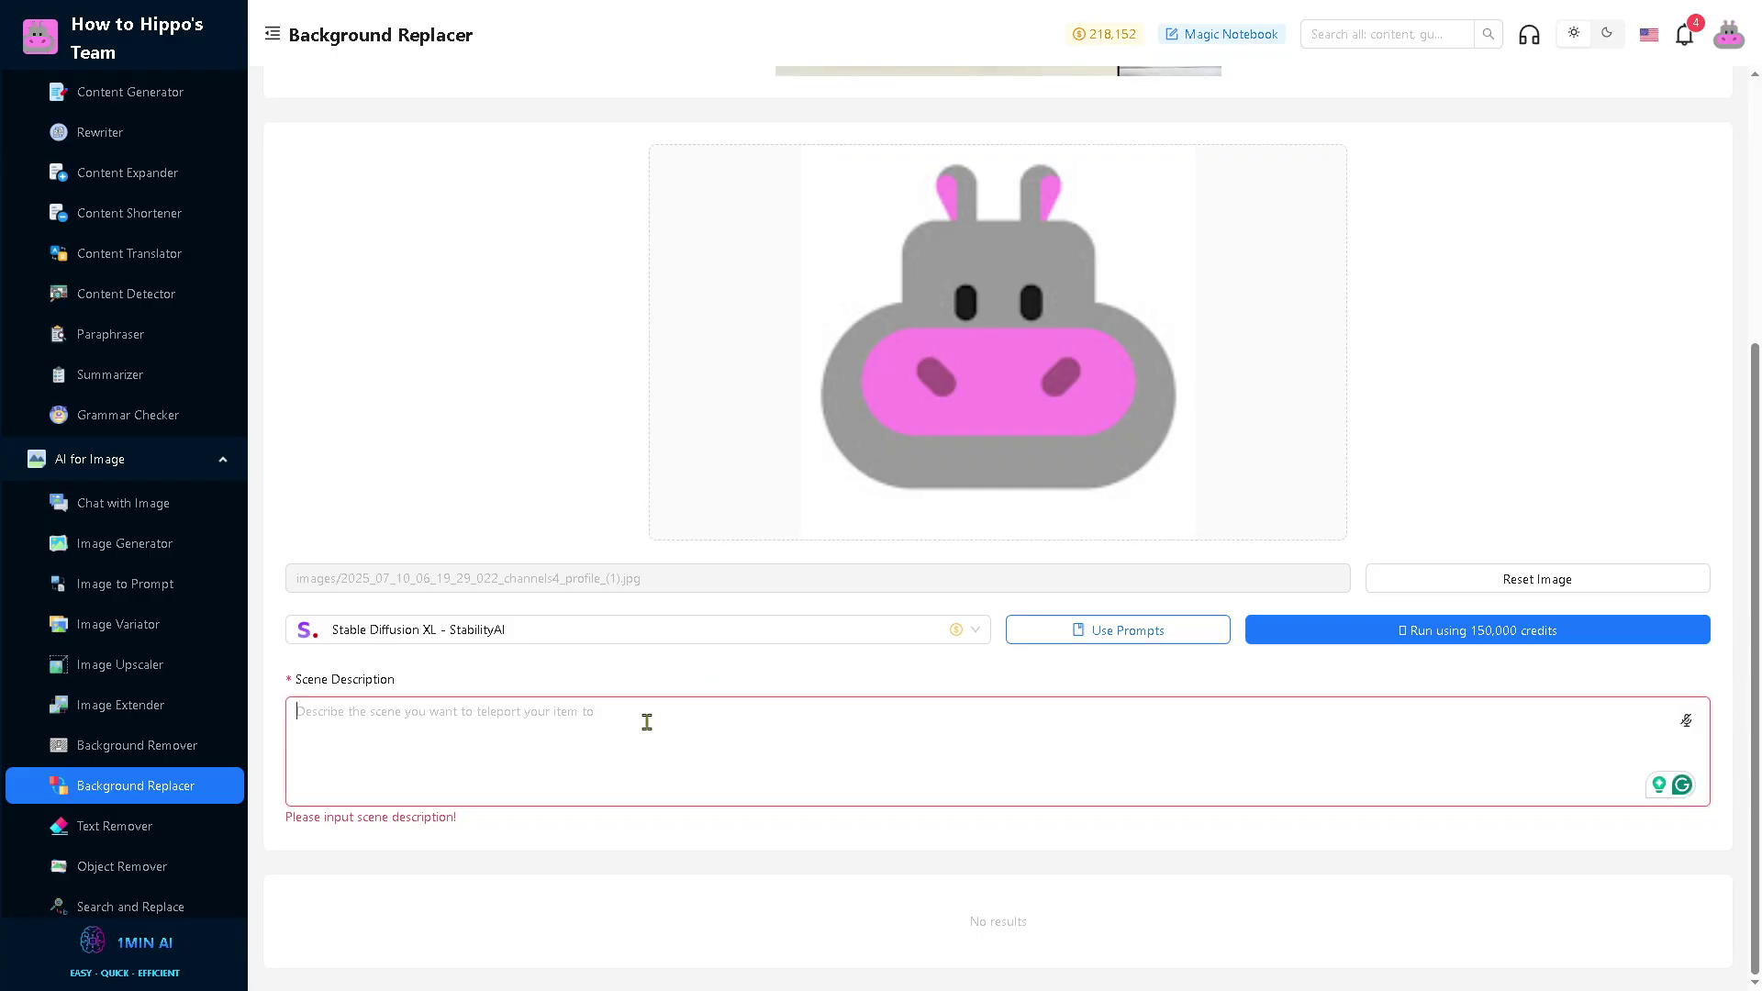
type("BU")
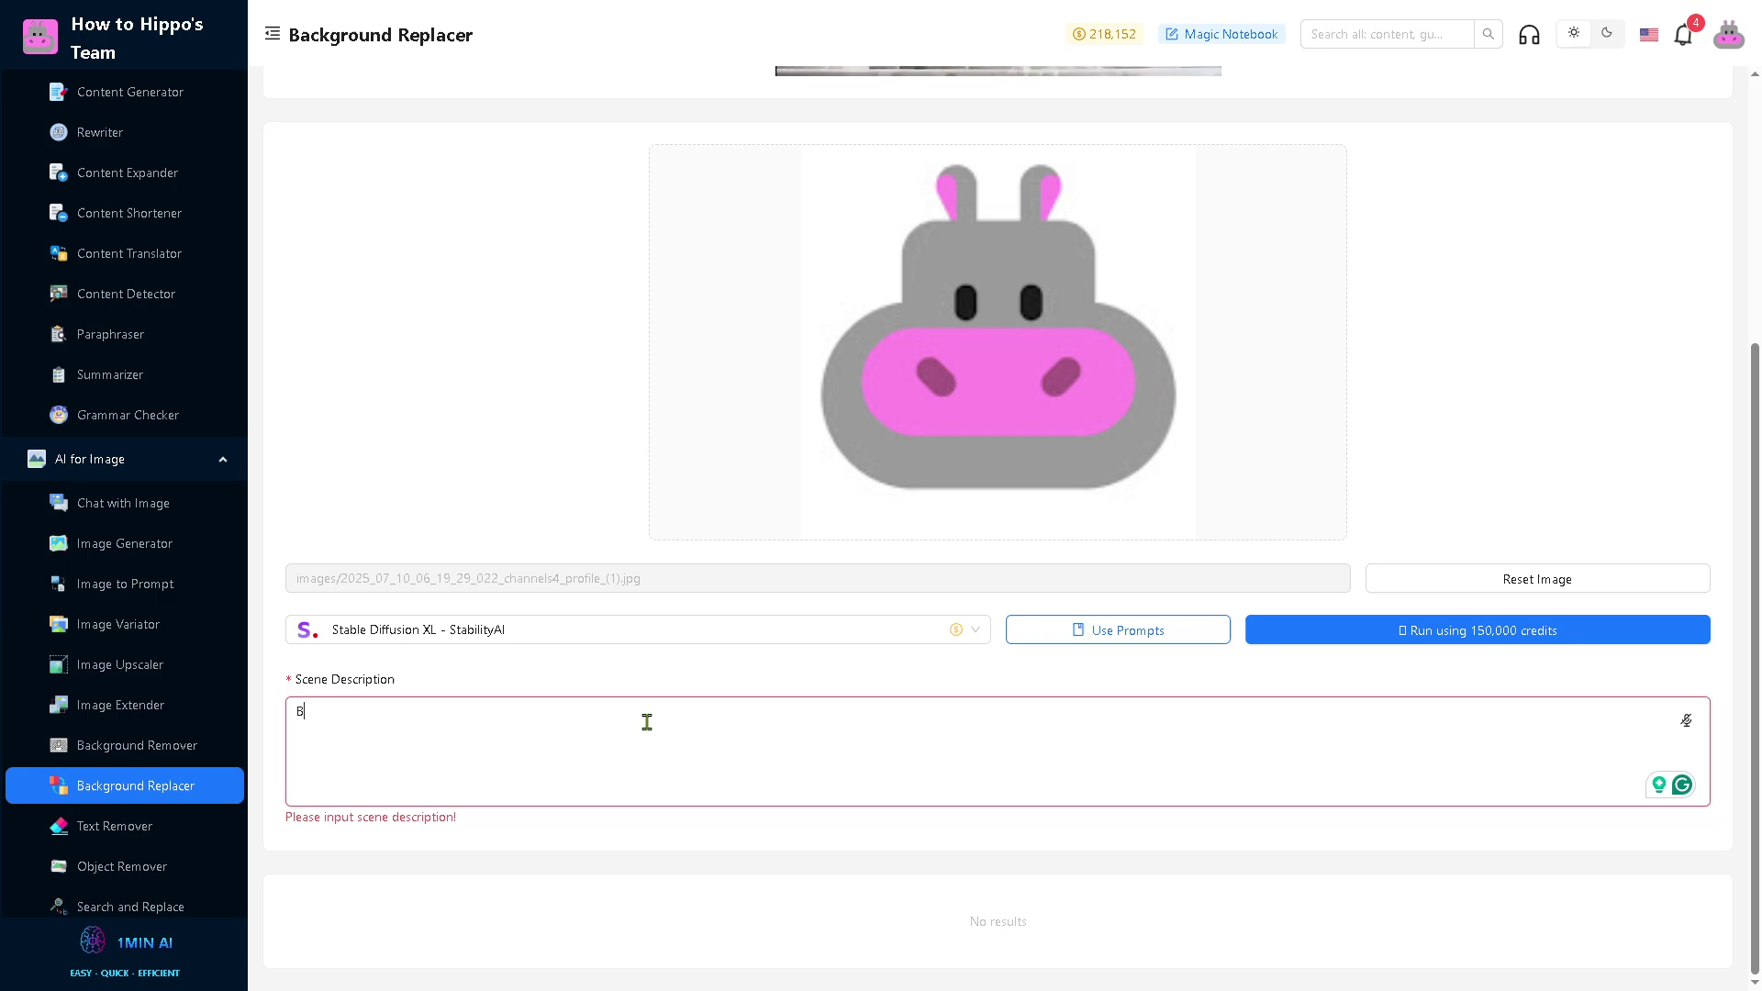
key("BackSpace")
key("BackSpace")
type("How to use")
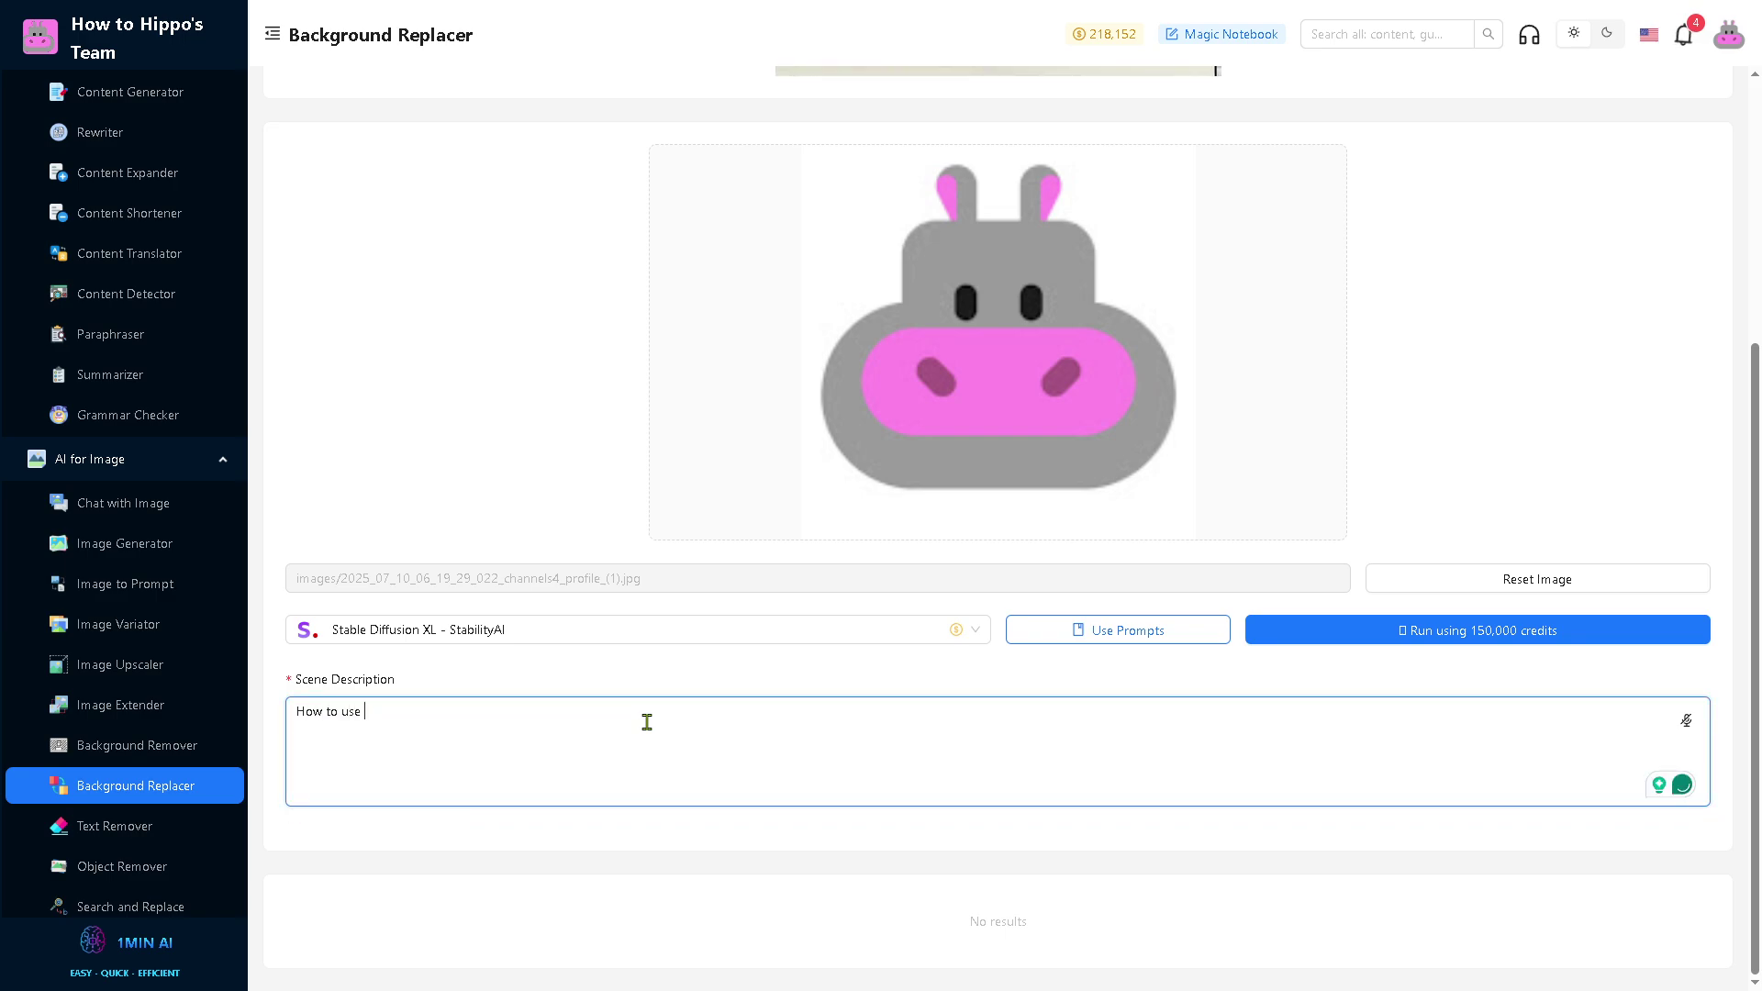
type(" 1MIN.AI")
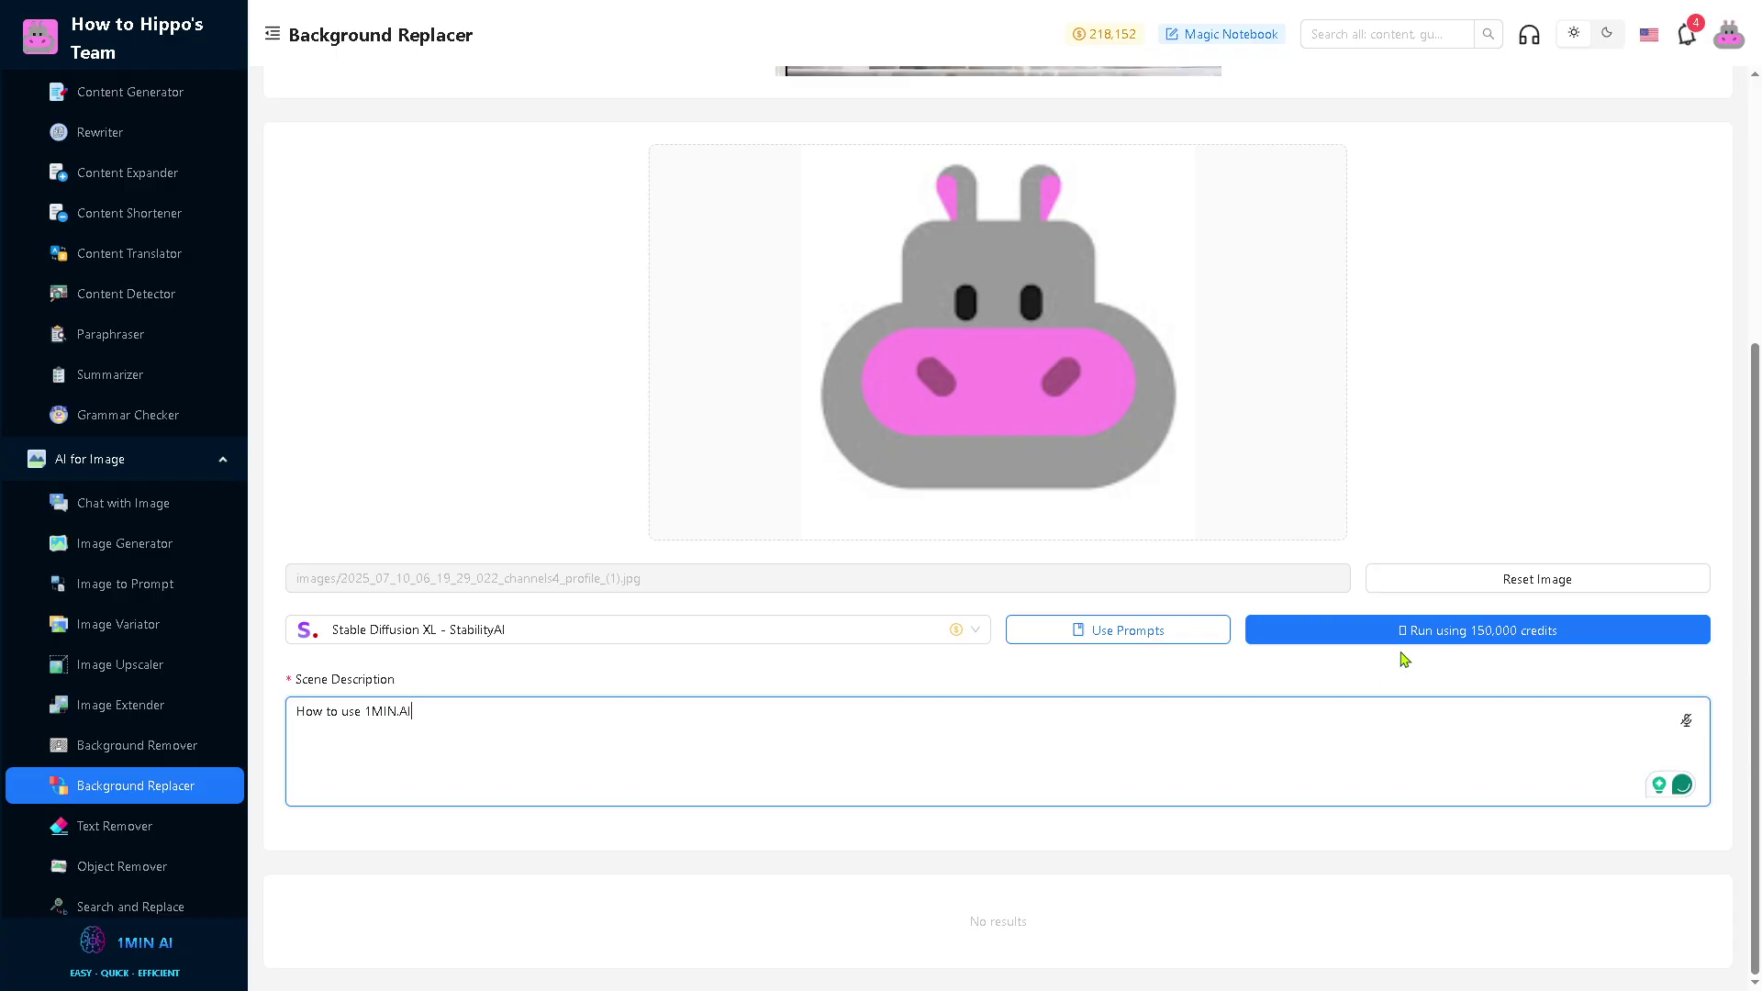
left_click(1420, 630)
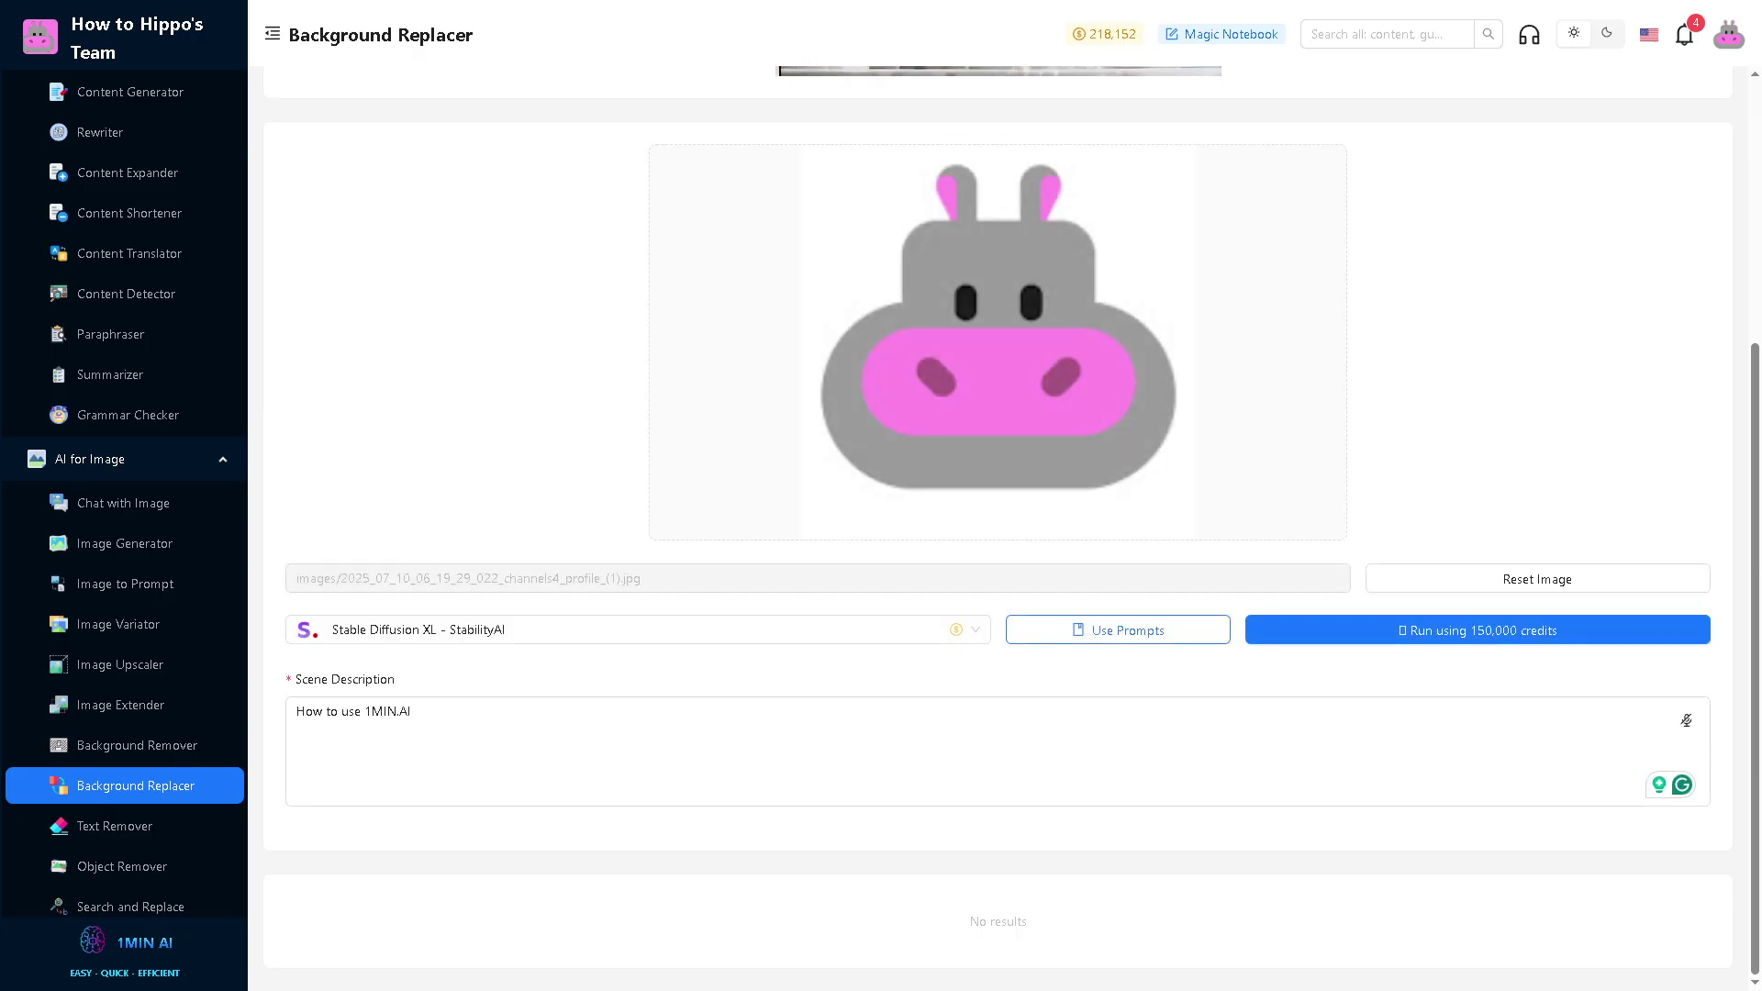
- Enlarge the wine-bottle scene result for a closer look, then close the preview
scroll(916, 621, "down", 1)
scroll(916, 623, "up", 2)
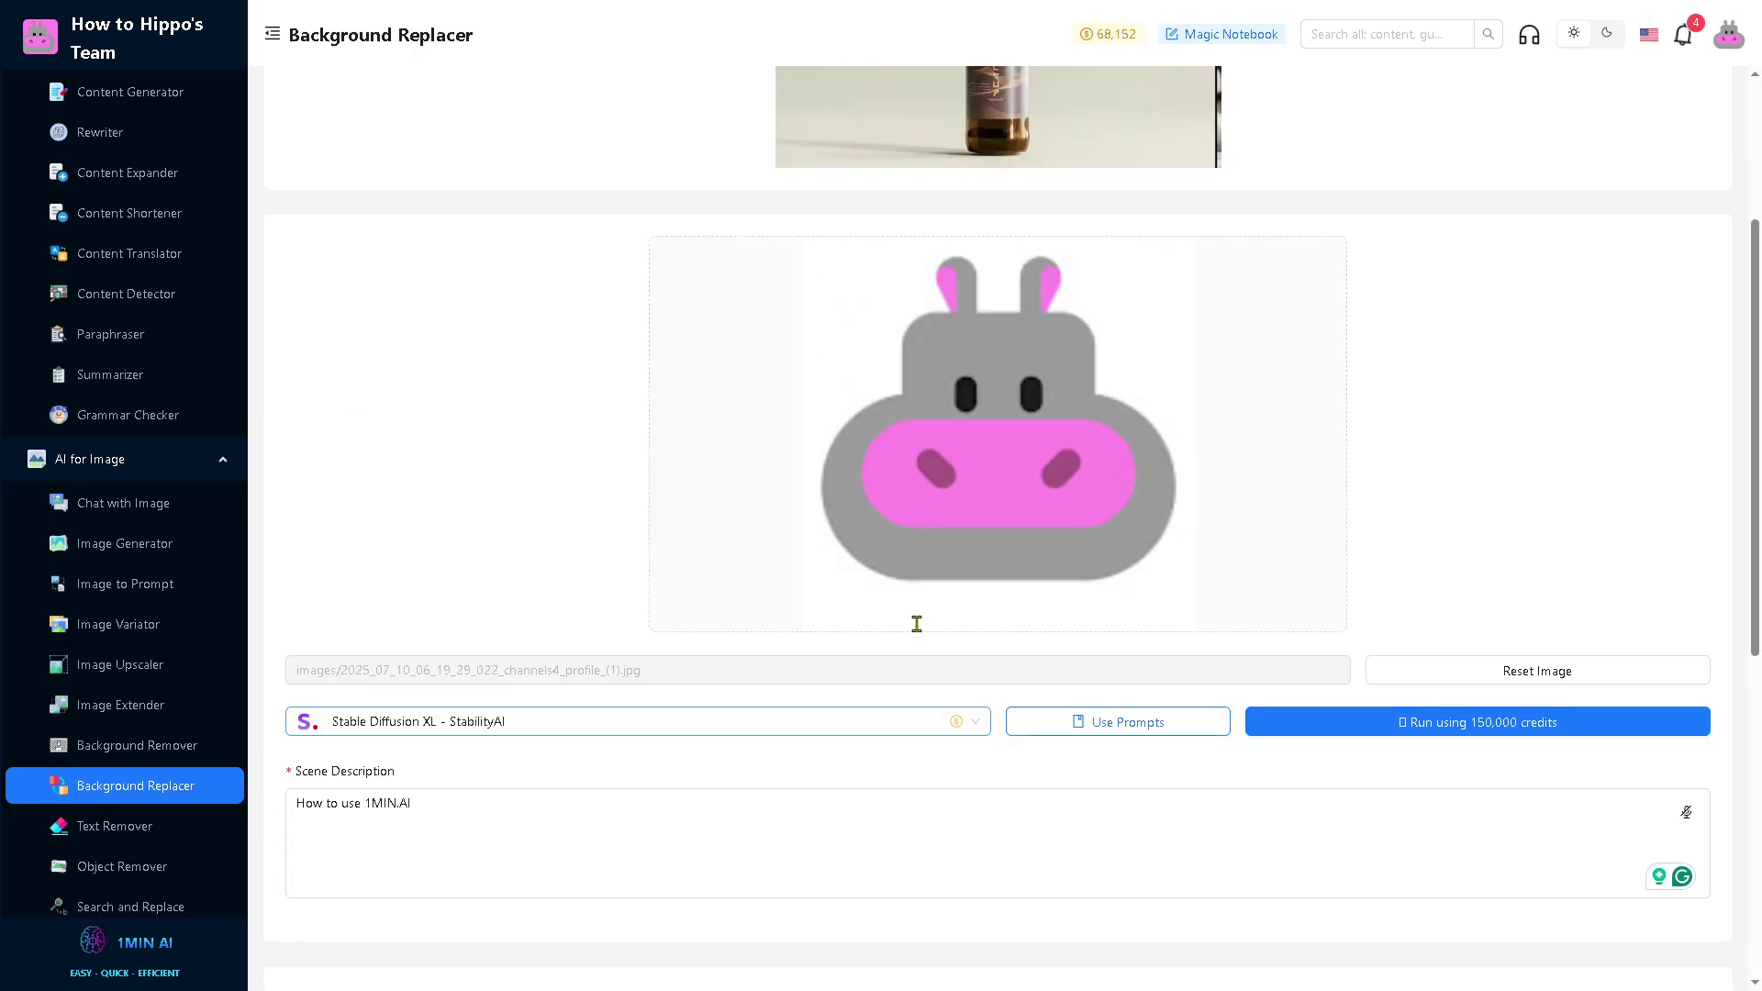
scroll(991, 177, "up", 2)
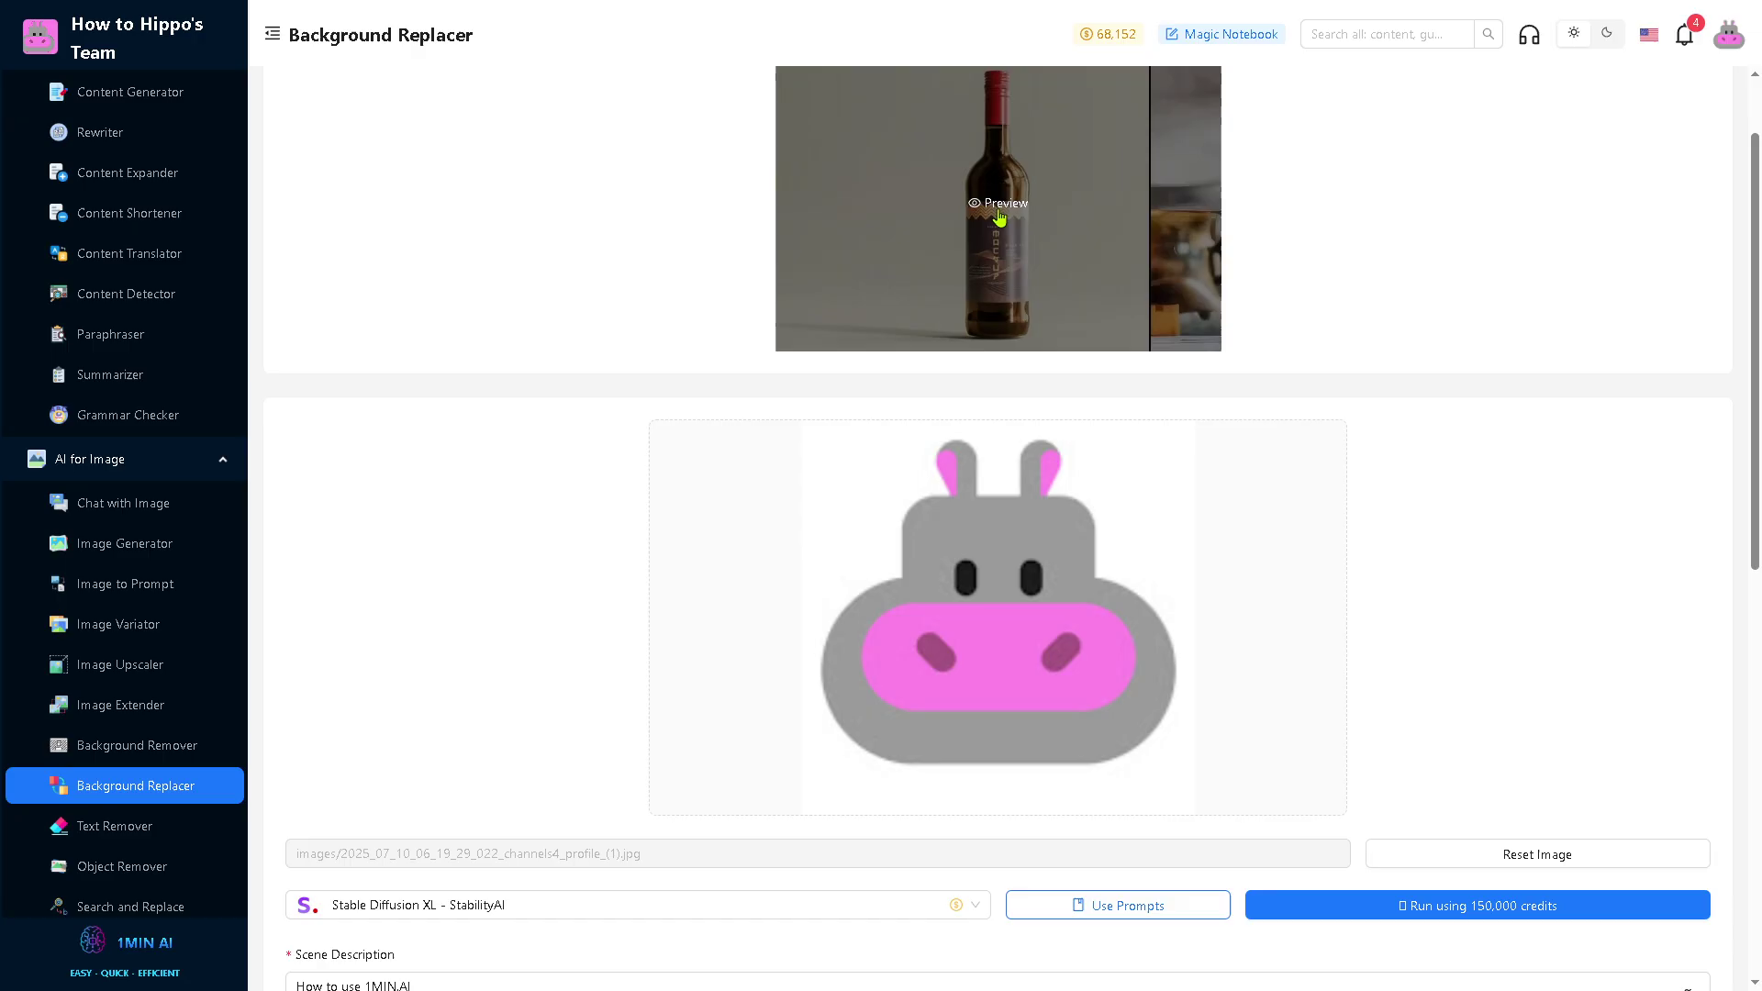
left_click(999, 214)
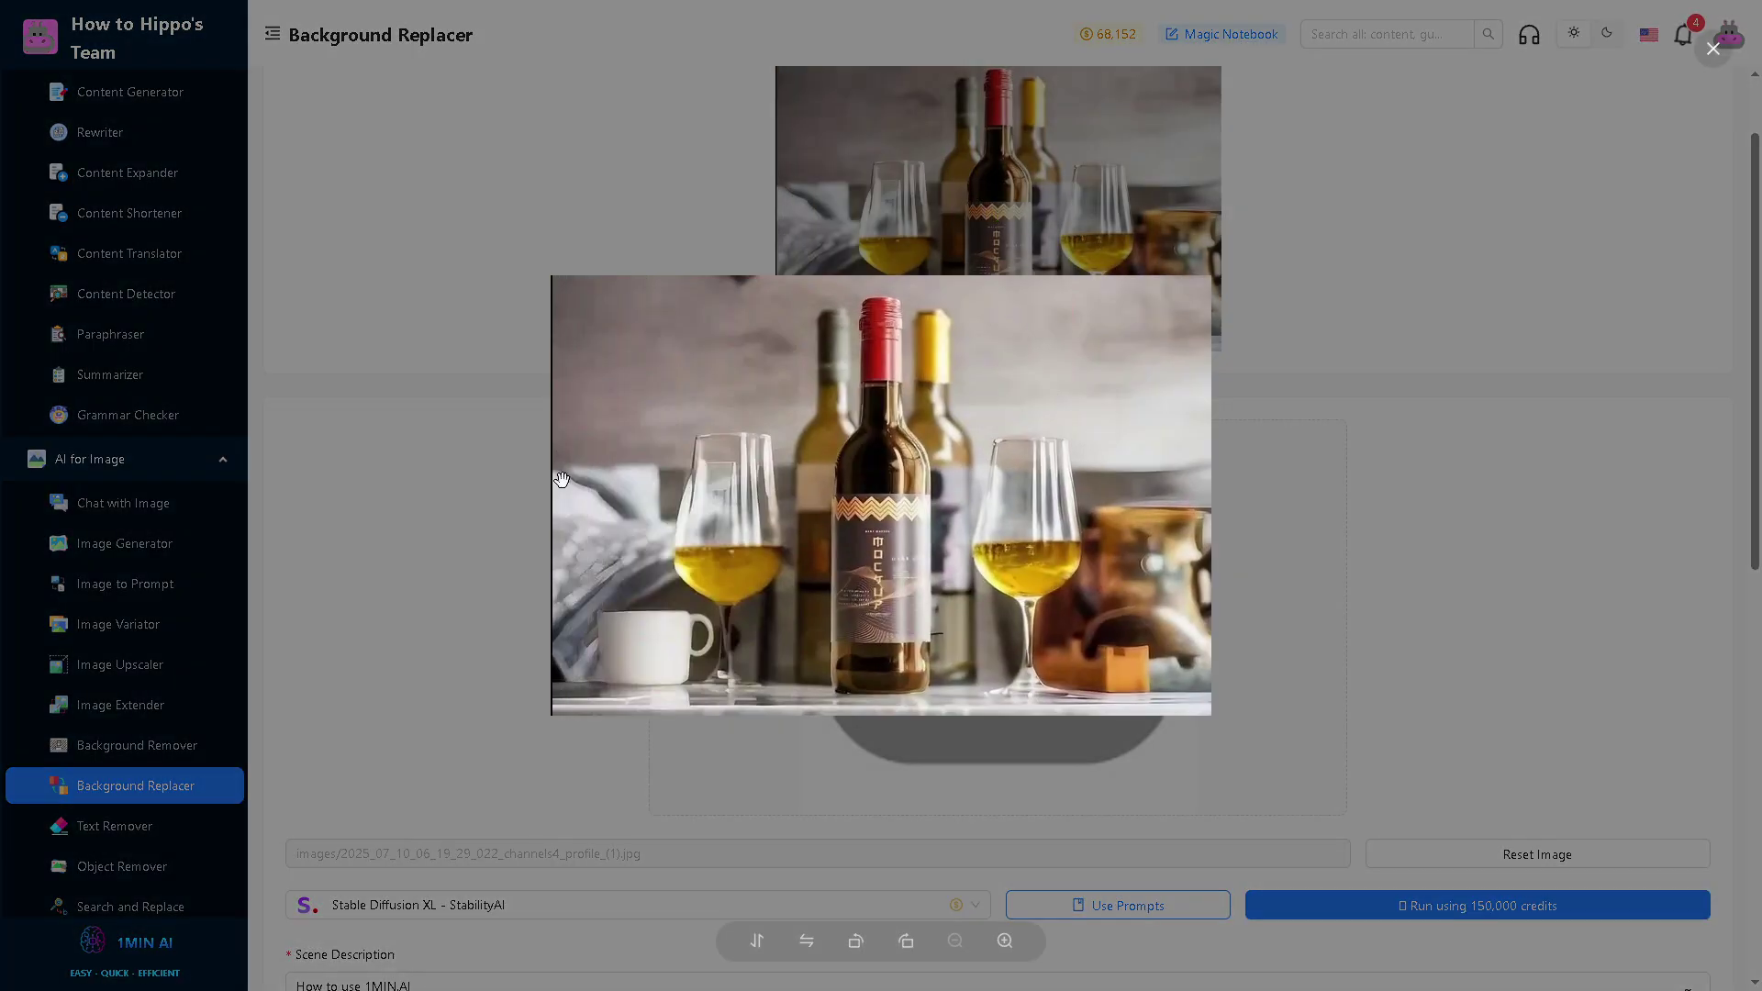
left_click(405, 602)
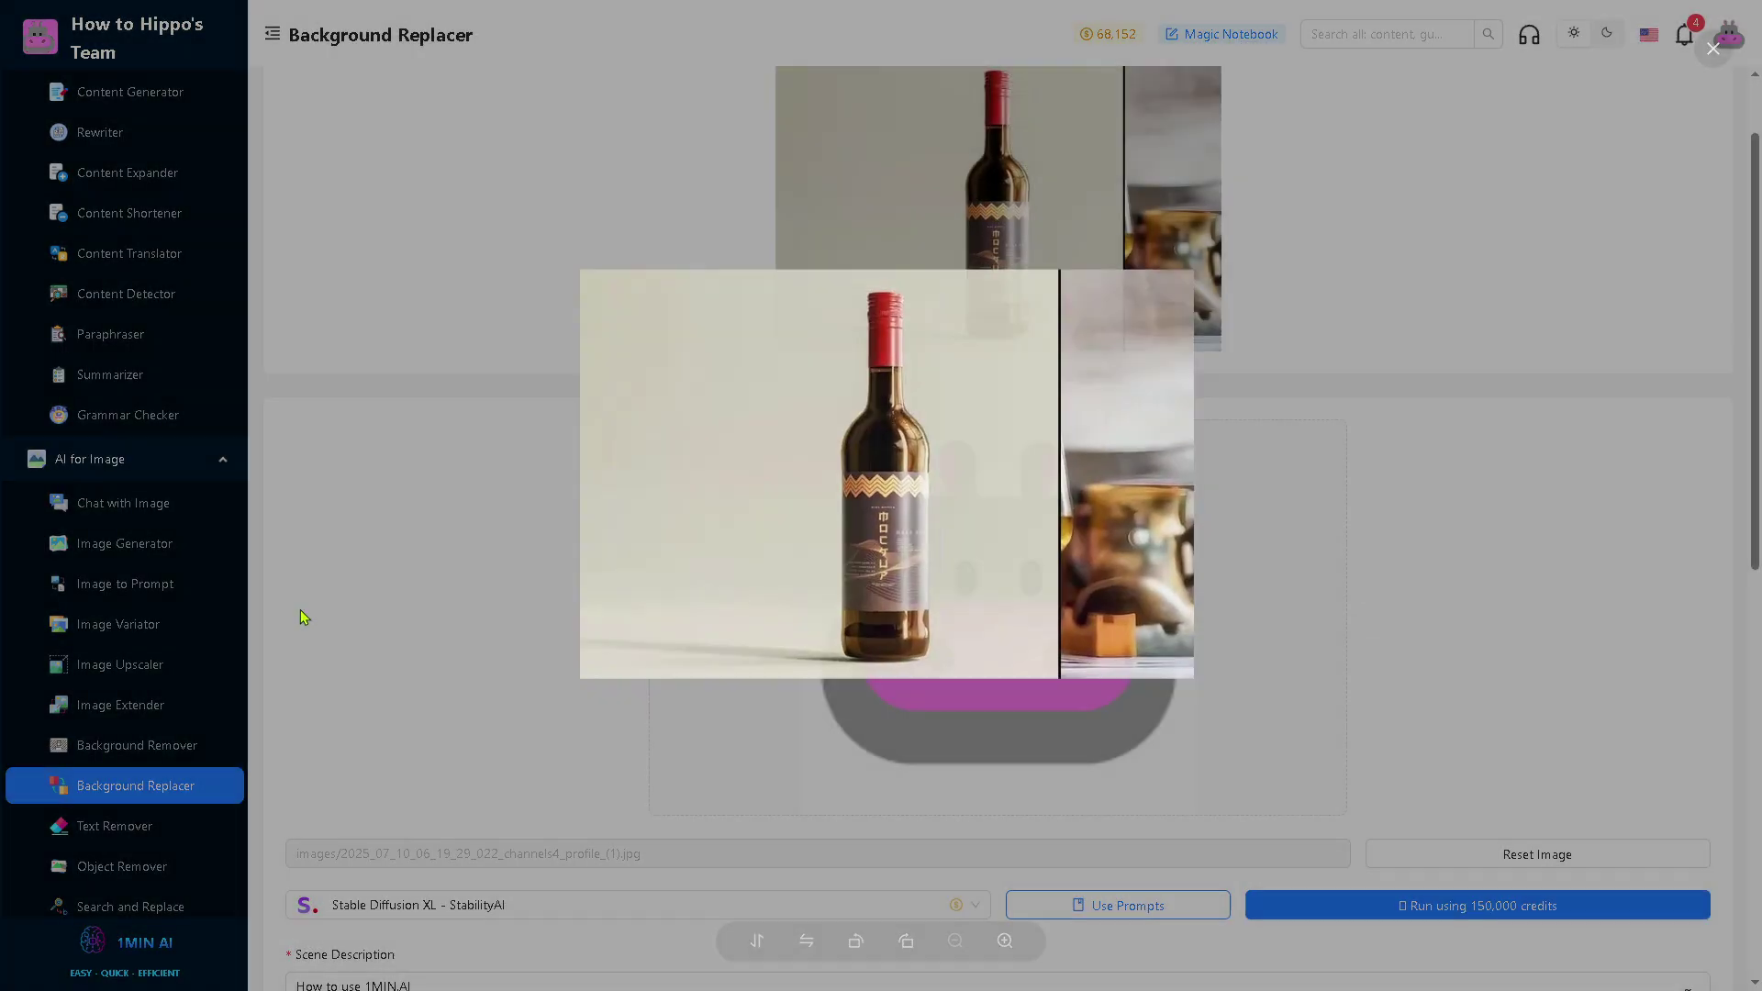
- Browse the AI for Document tools (Multi Doc Chat, Document Translator, Presentation Generator), then expand AI for Audio
scroll(101, 659, "down", 2)
scroll(137, 688, "down", 3)
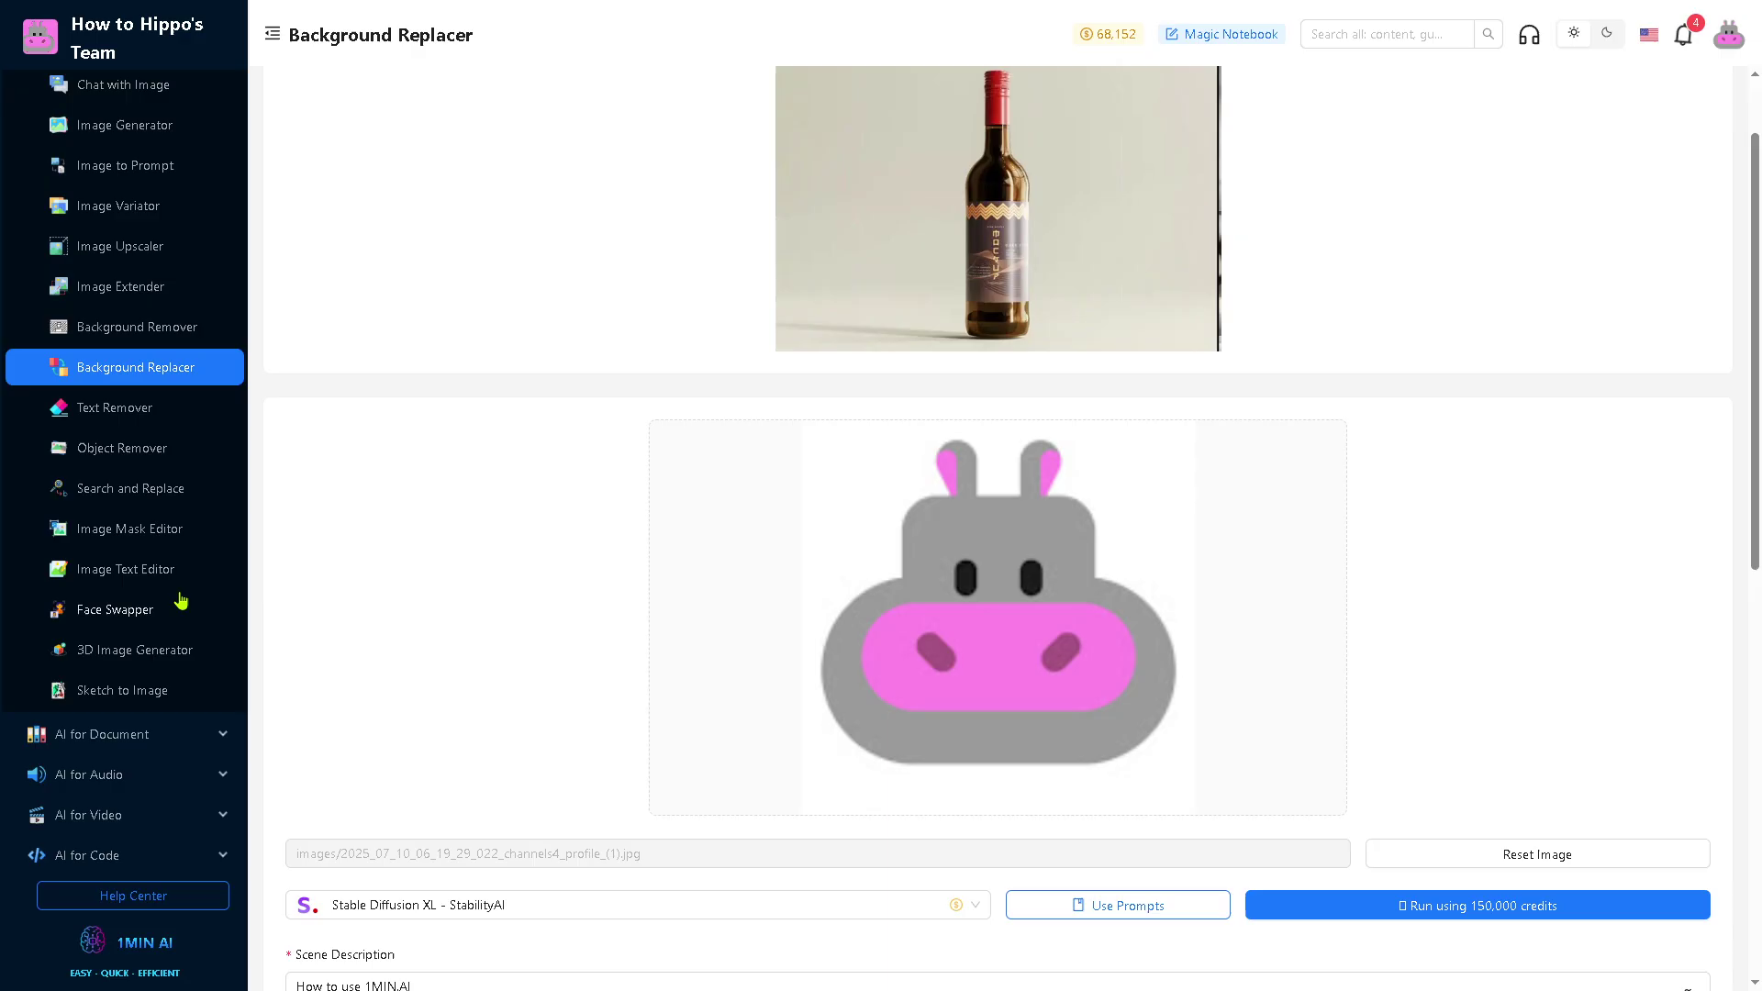
scroll(183, 598, "up", 1)
scroll(184, 599, "down", 1)
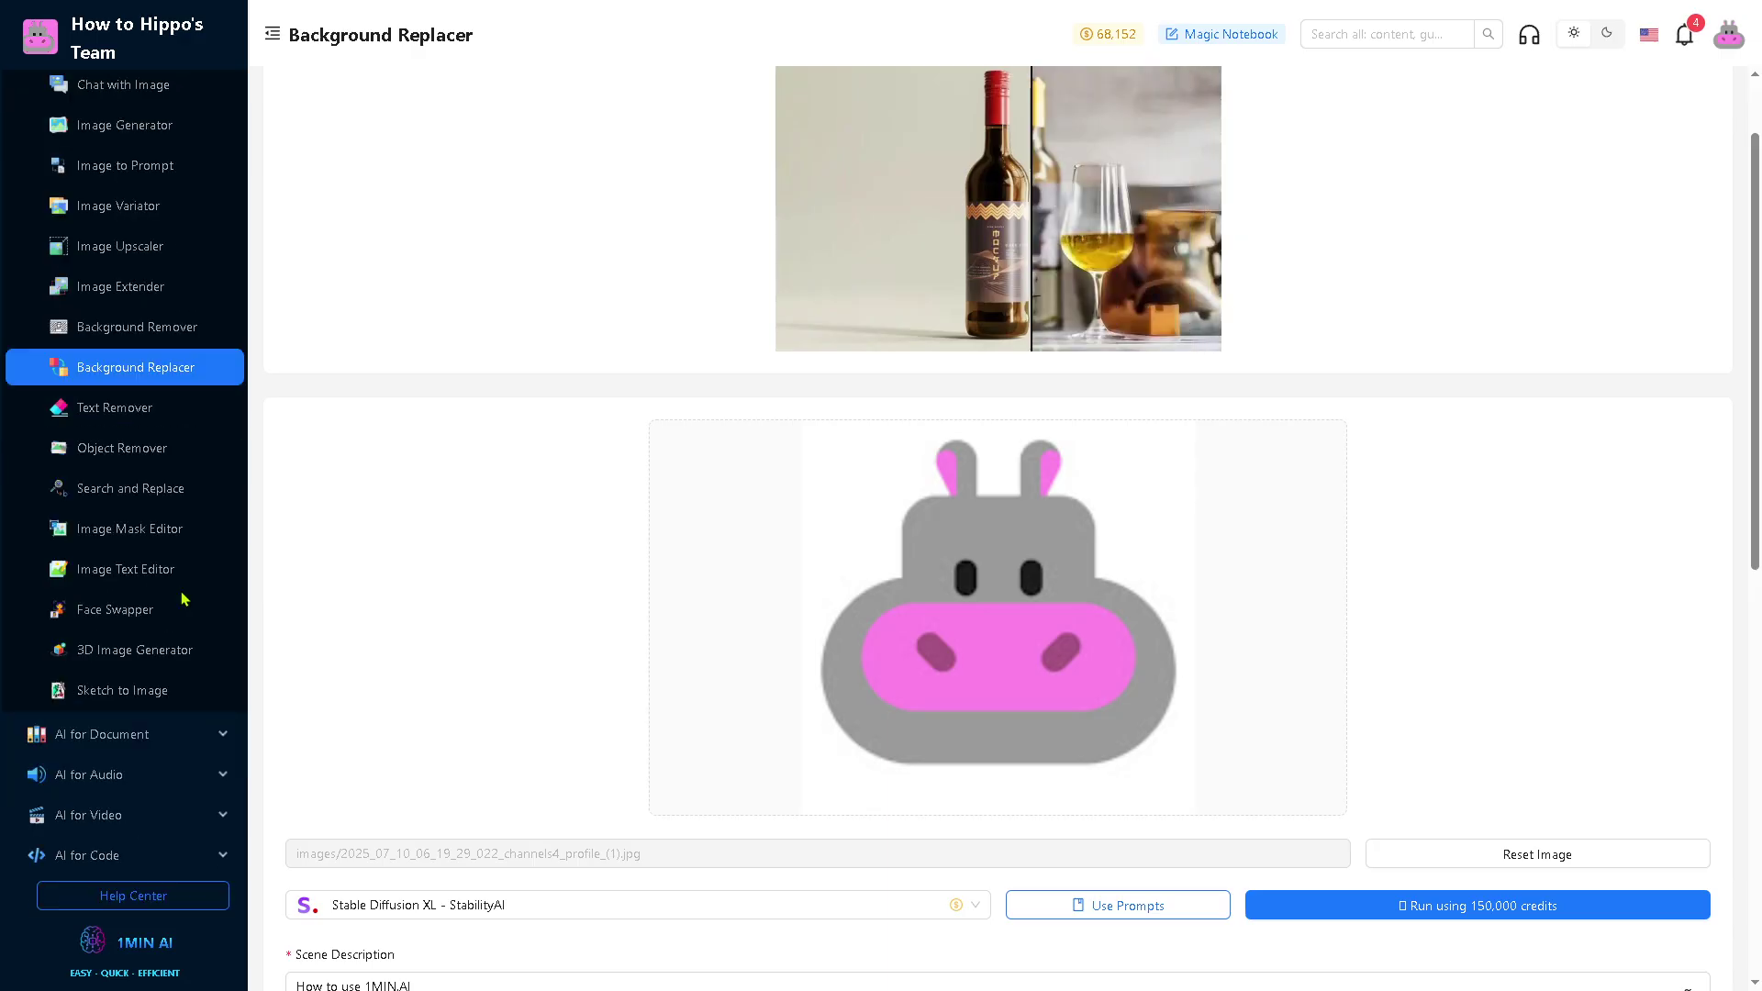
left_click(190, 734)
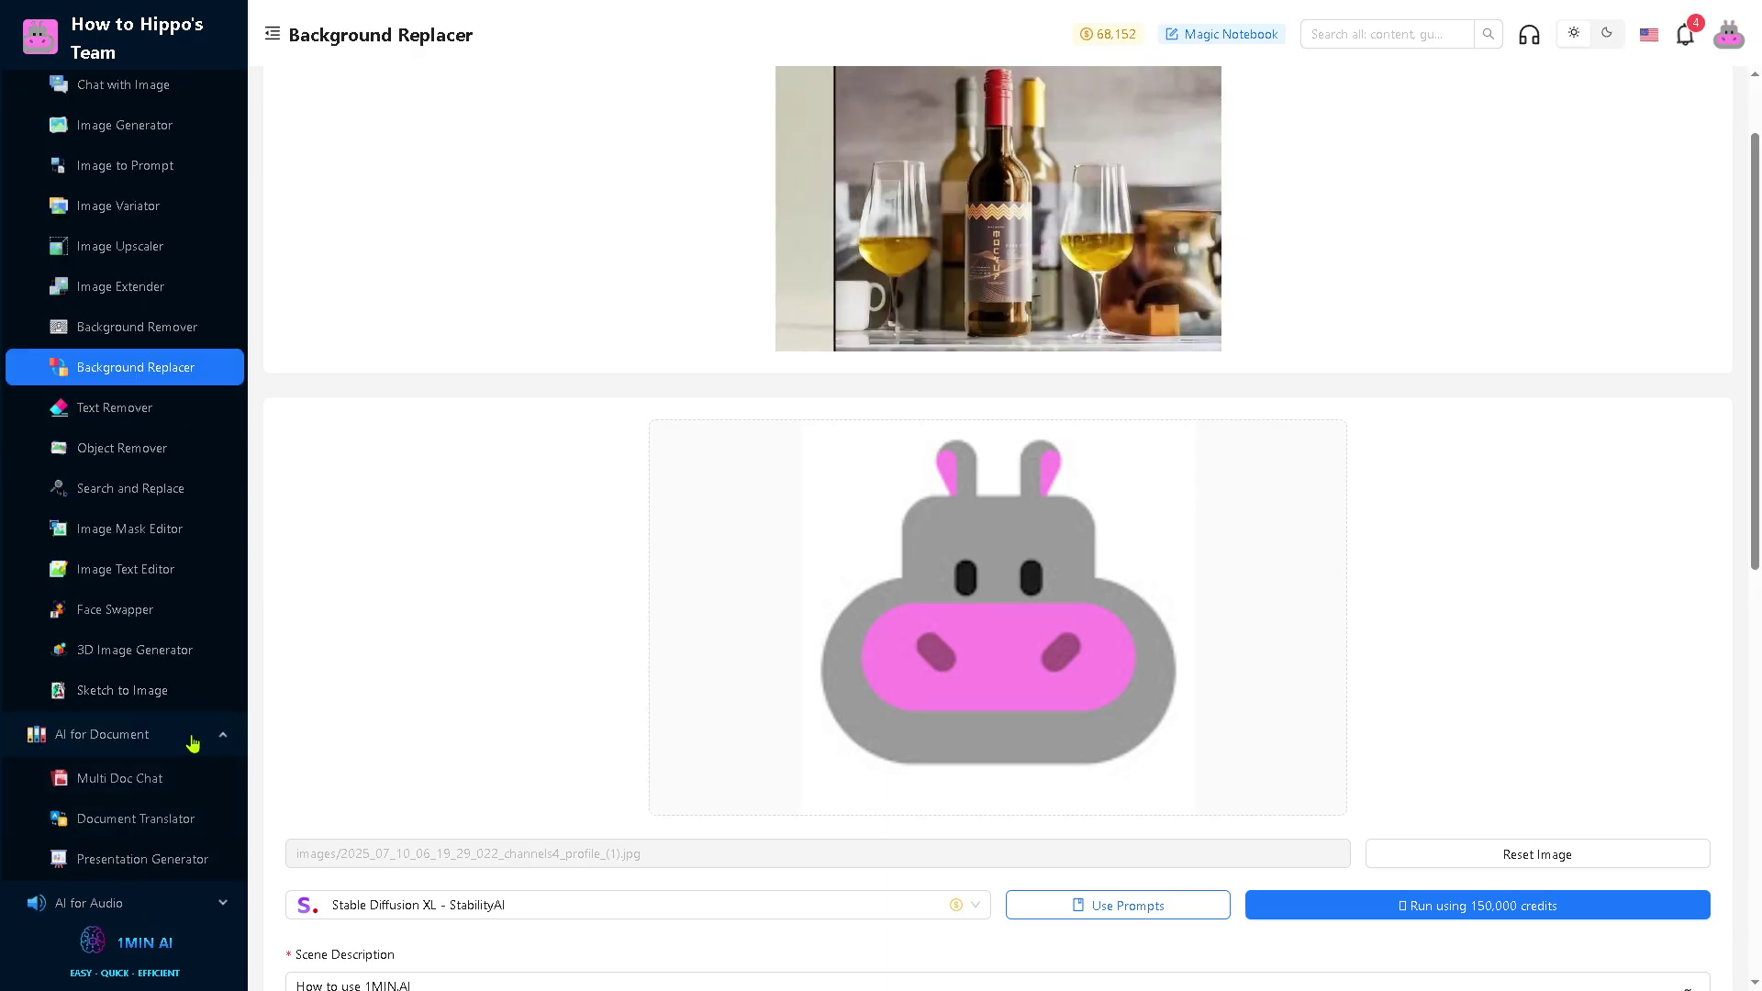
scroll(189, 743, "down", 1)
left_click(165, 699)
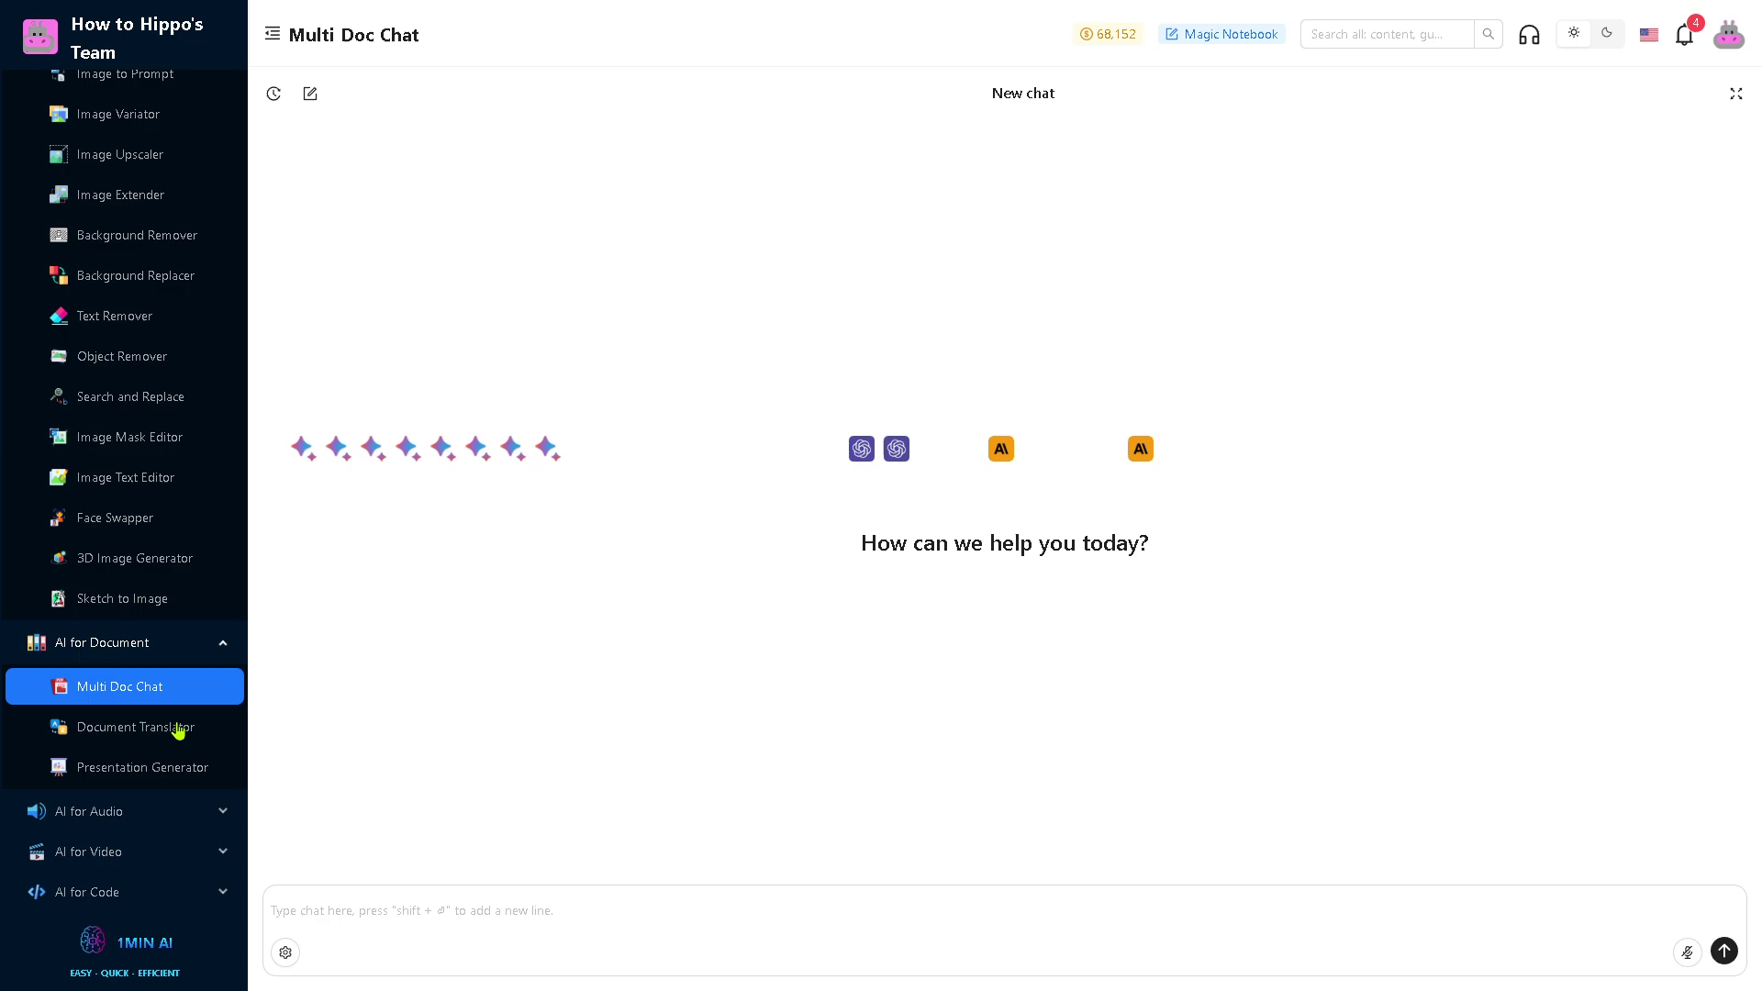
left_click(179, 734)
left_click(174, 775)
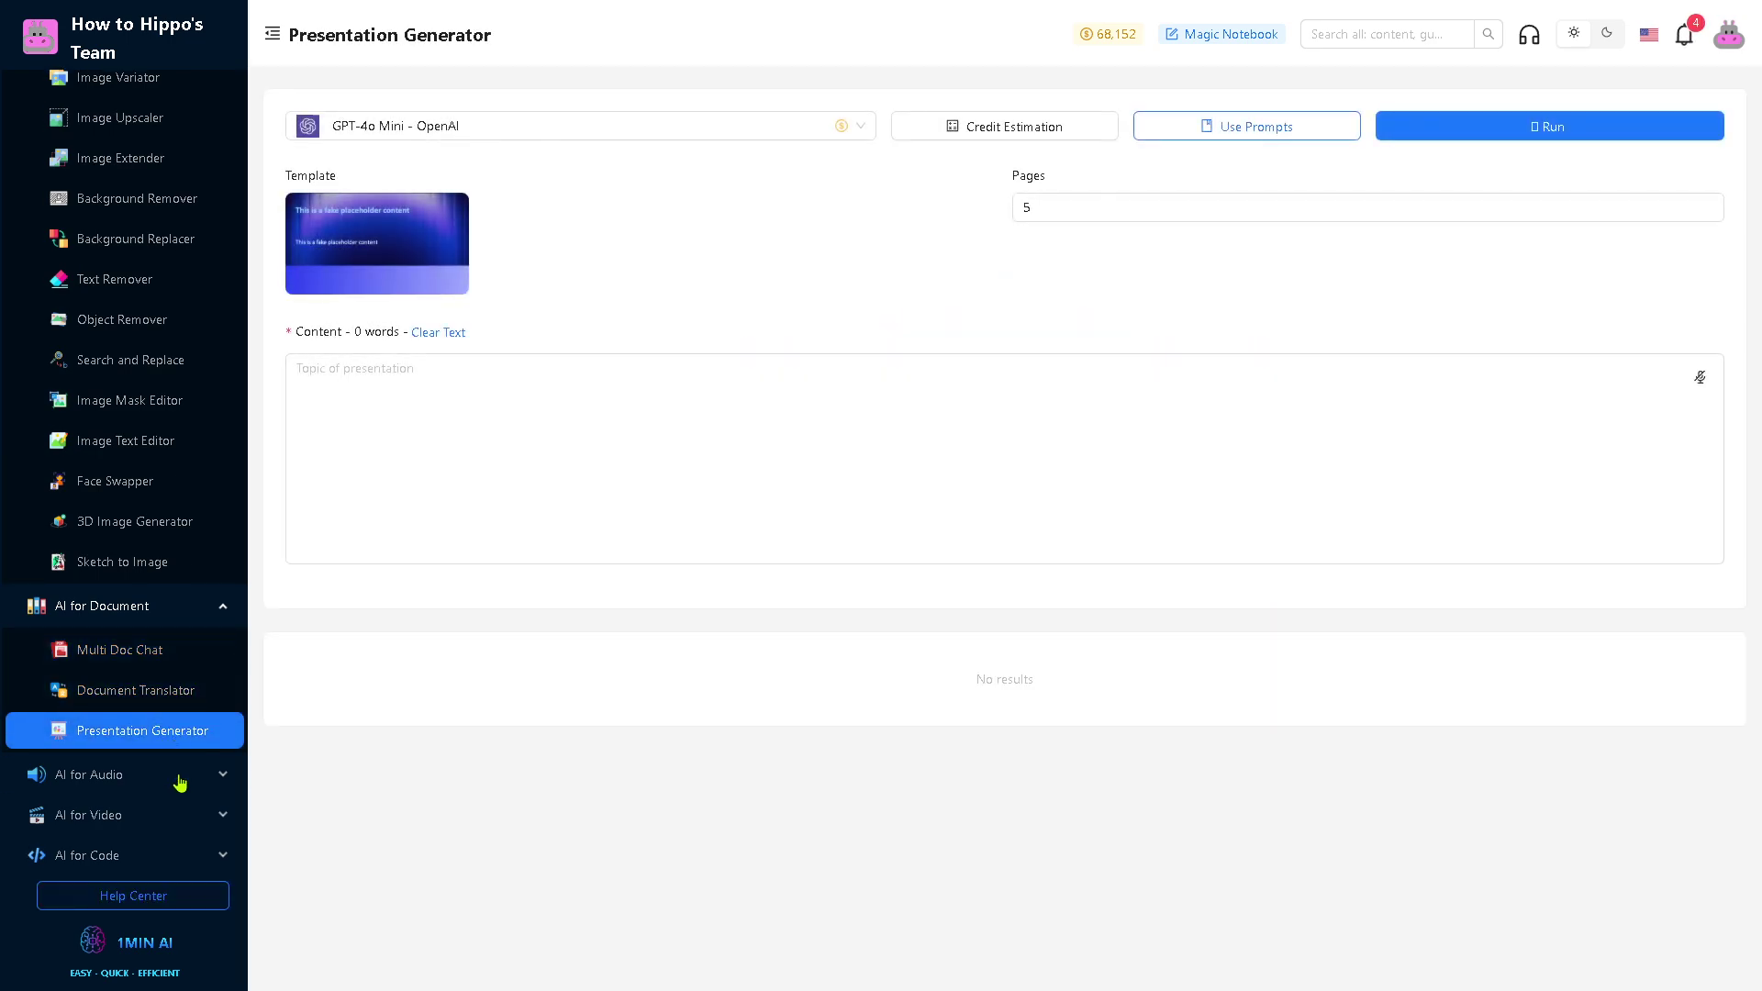
left_click(180, 776)
scroll(182, 762, "down", 2)
- Enter 'How to use 1MIN.AI' as the text to convert in Text to Speech
left_click(174, 642)
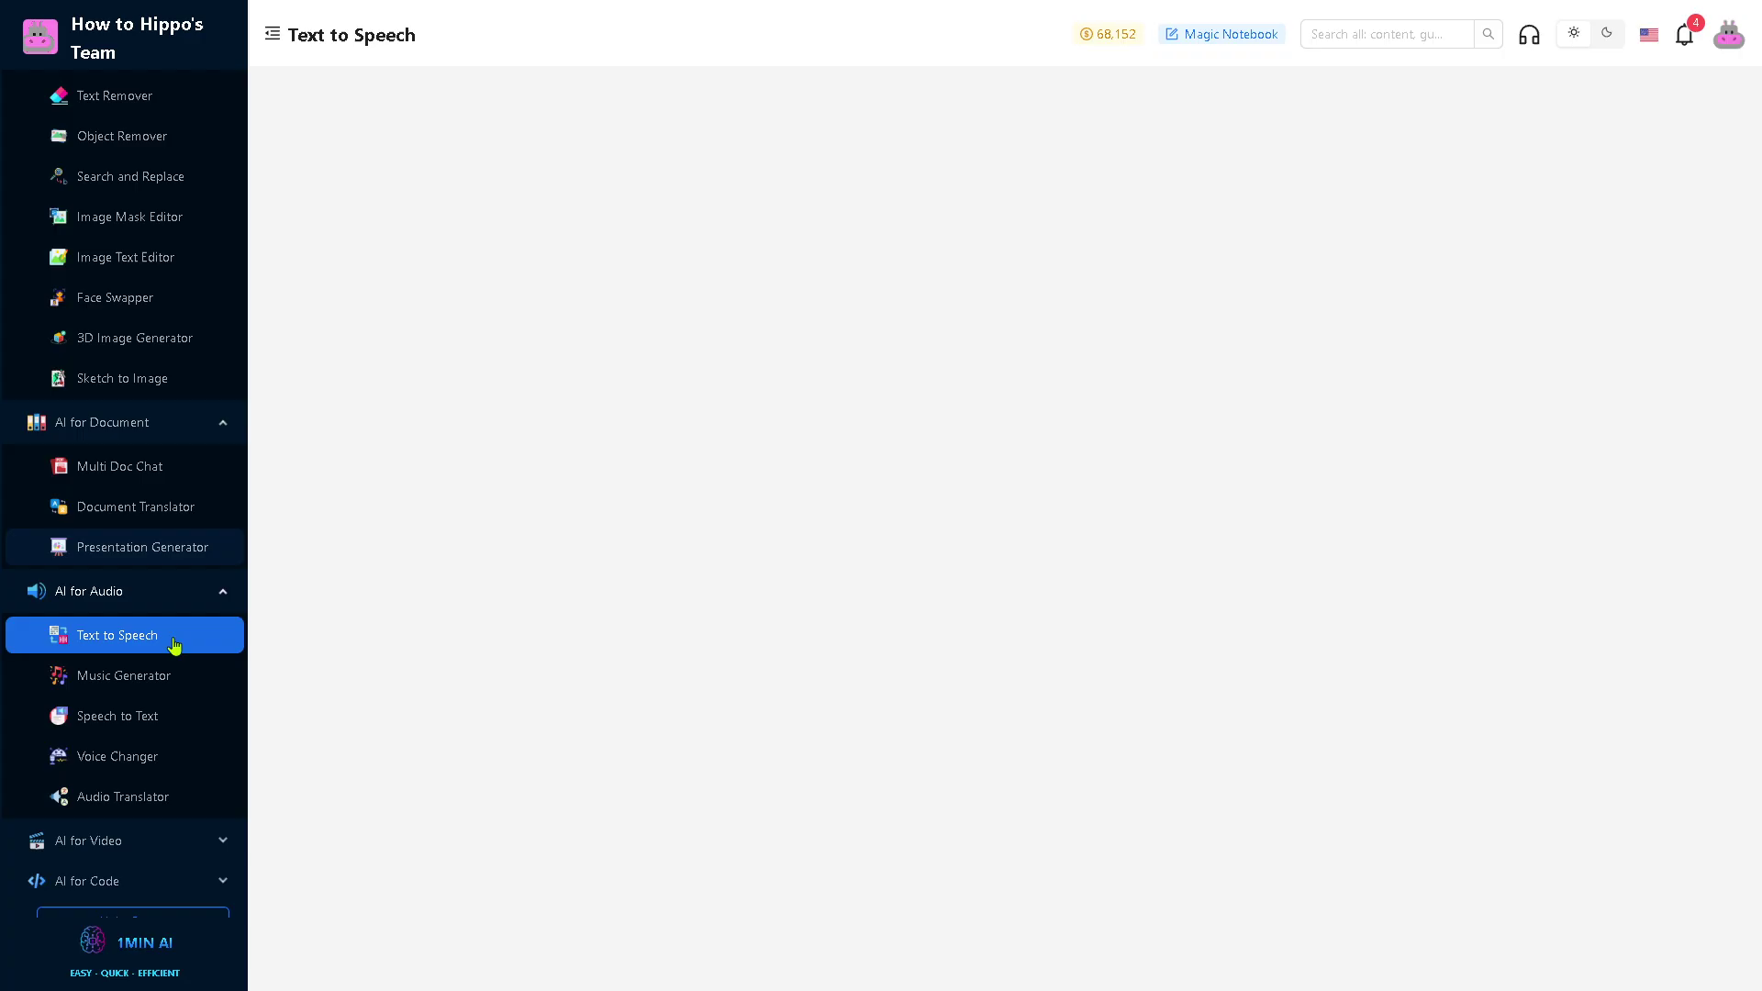
left_click(617, 411)
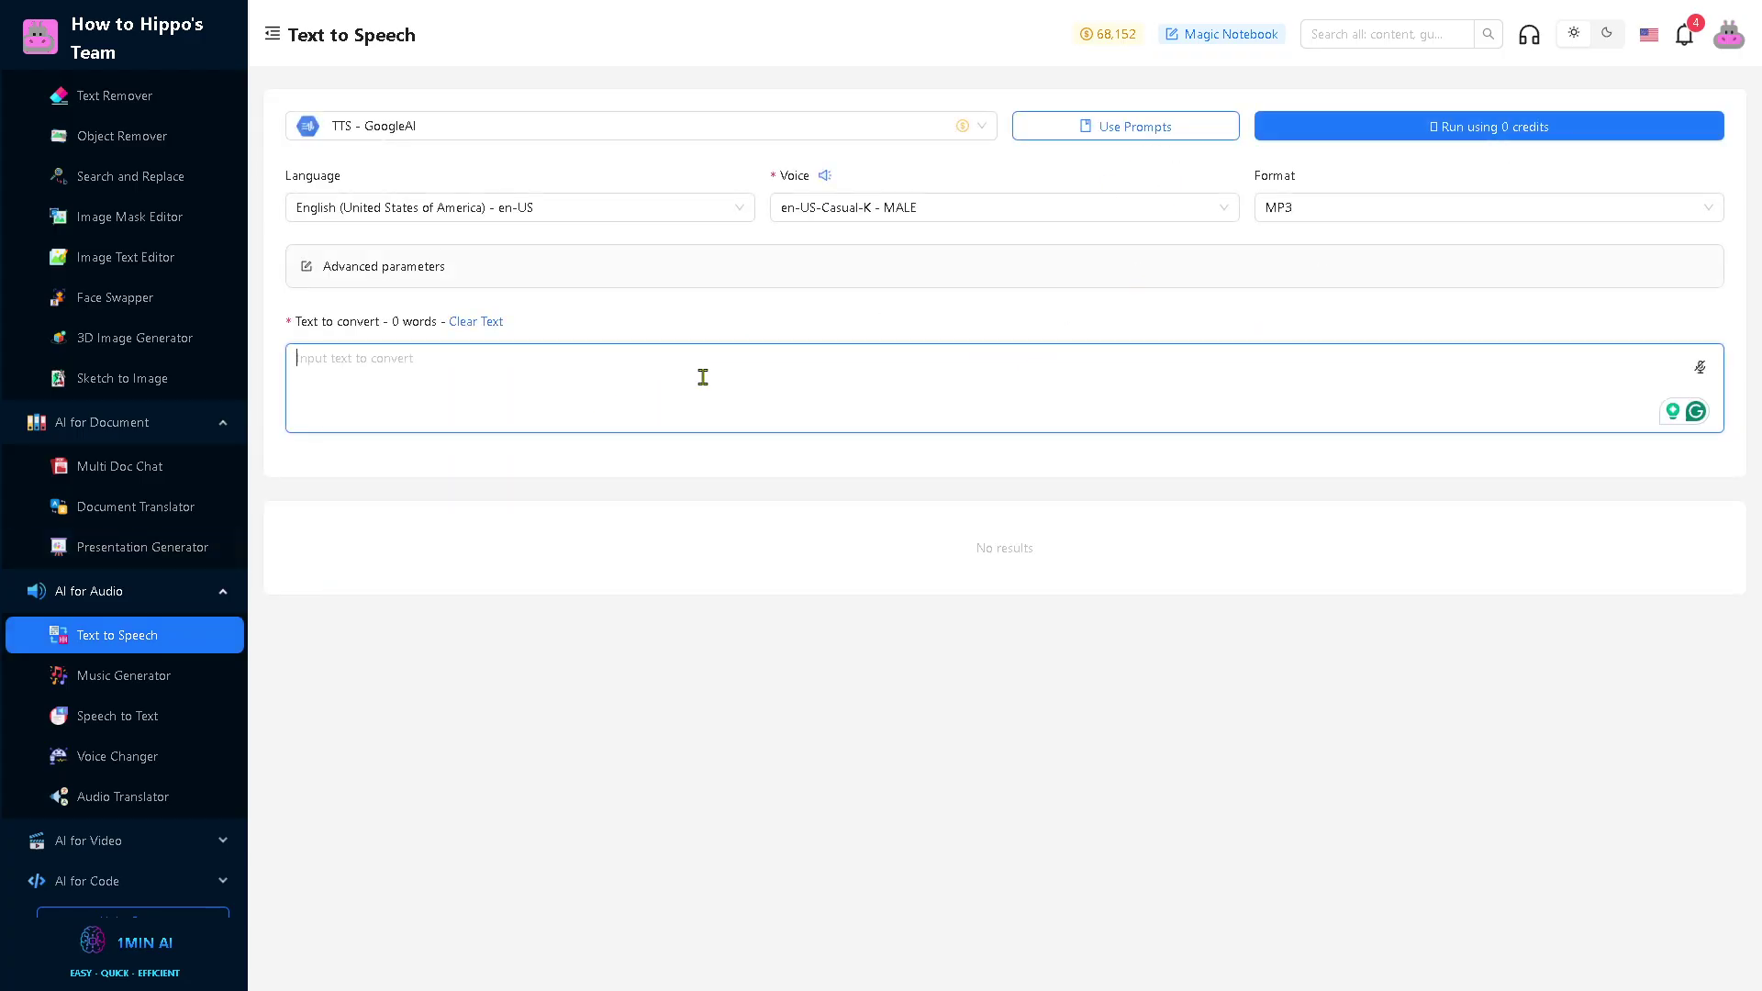
type("How to use 1MIN.AI")
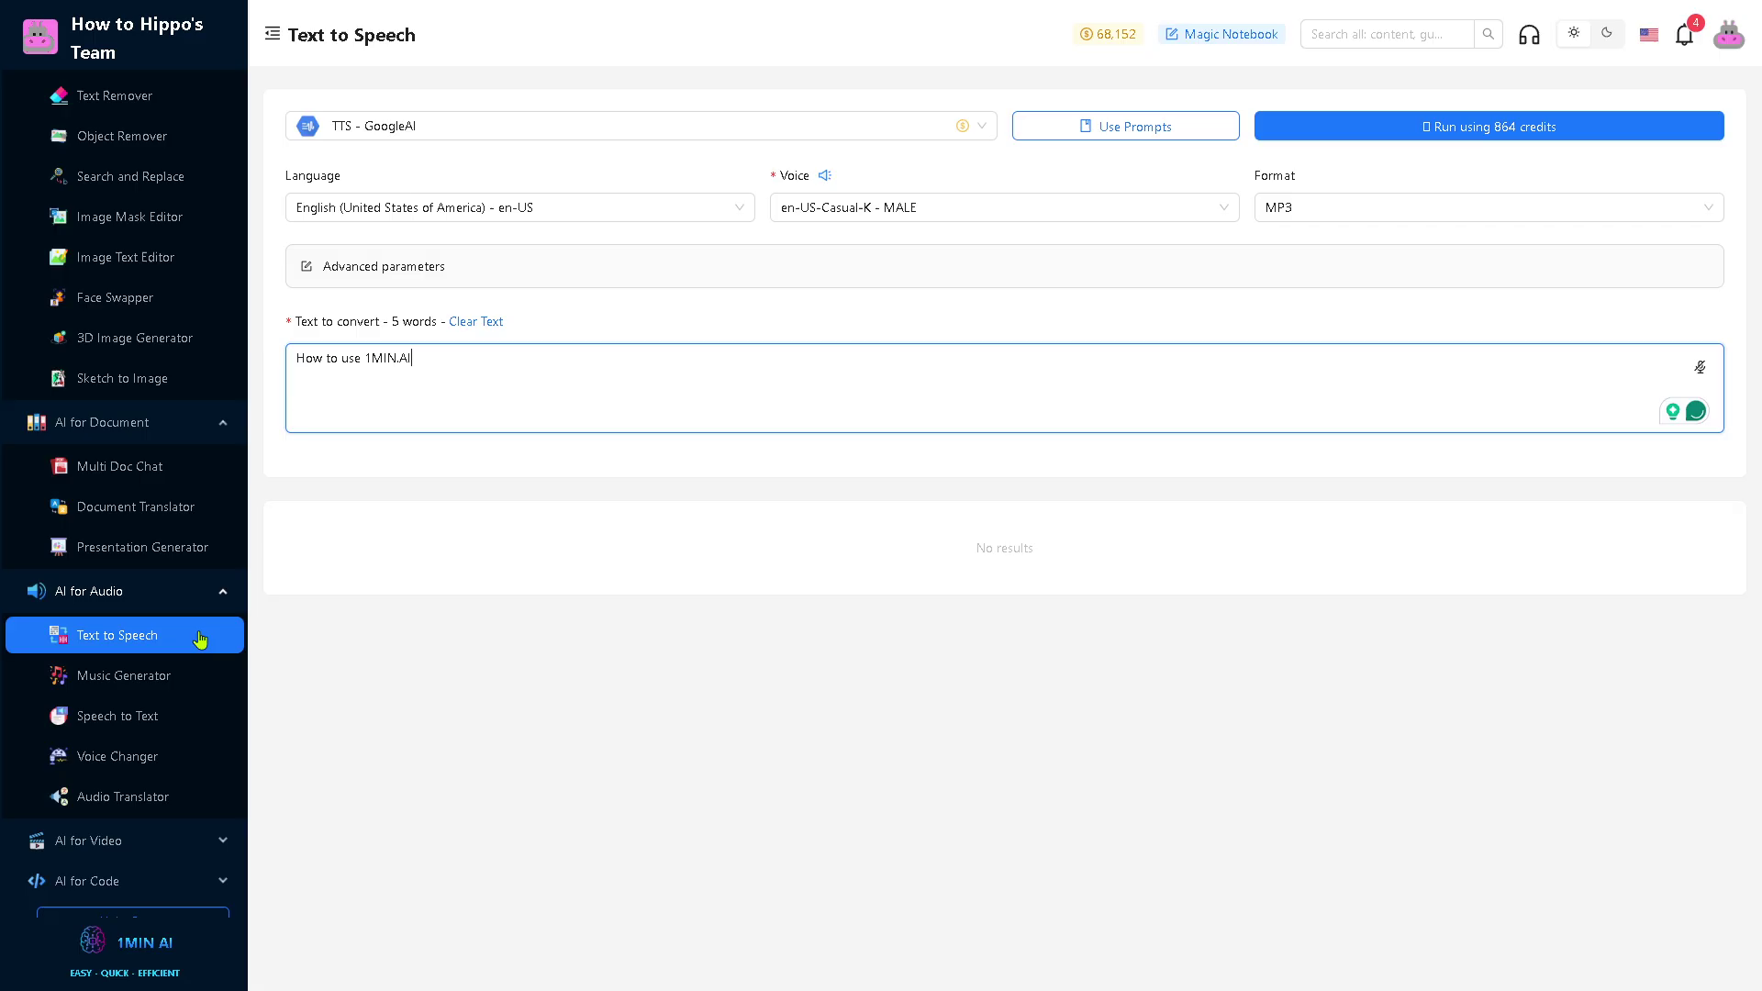
scroll(183, 699, "down", 1)
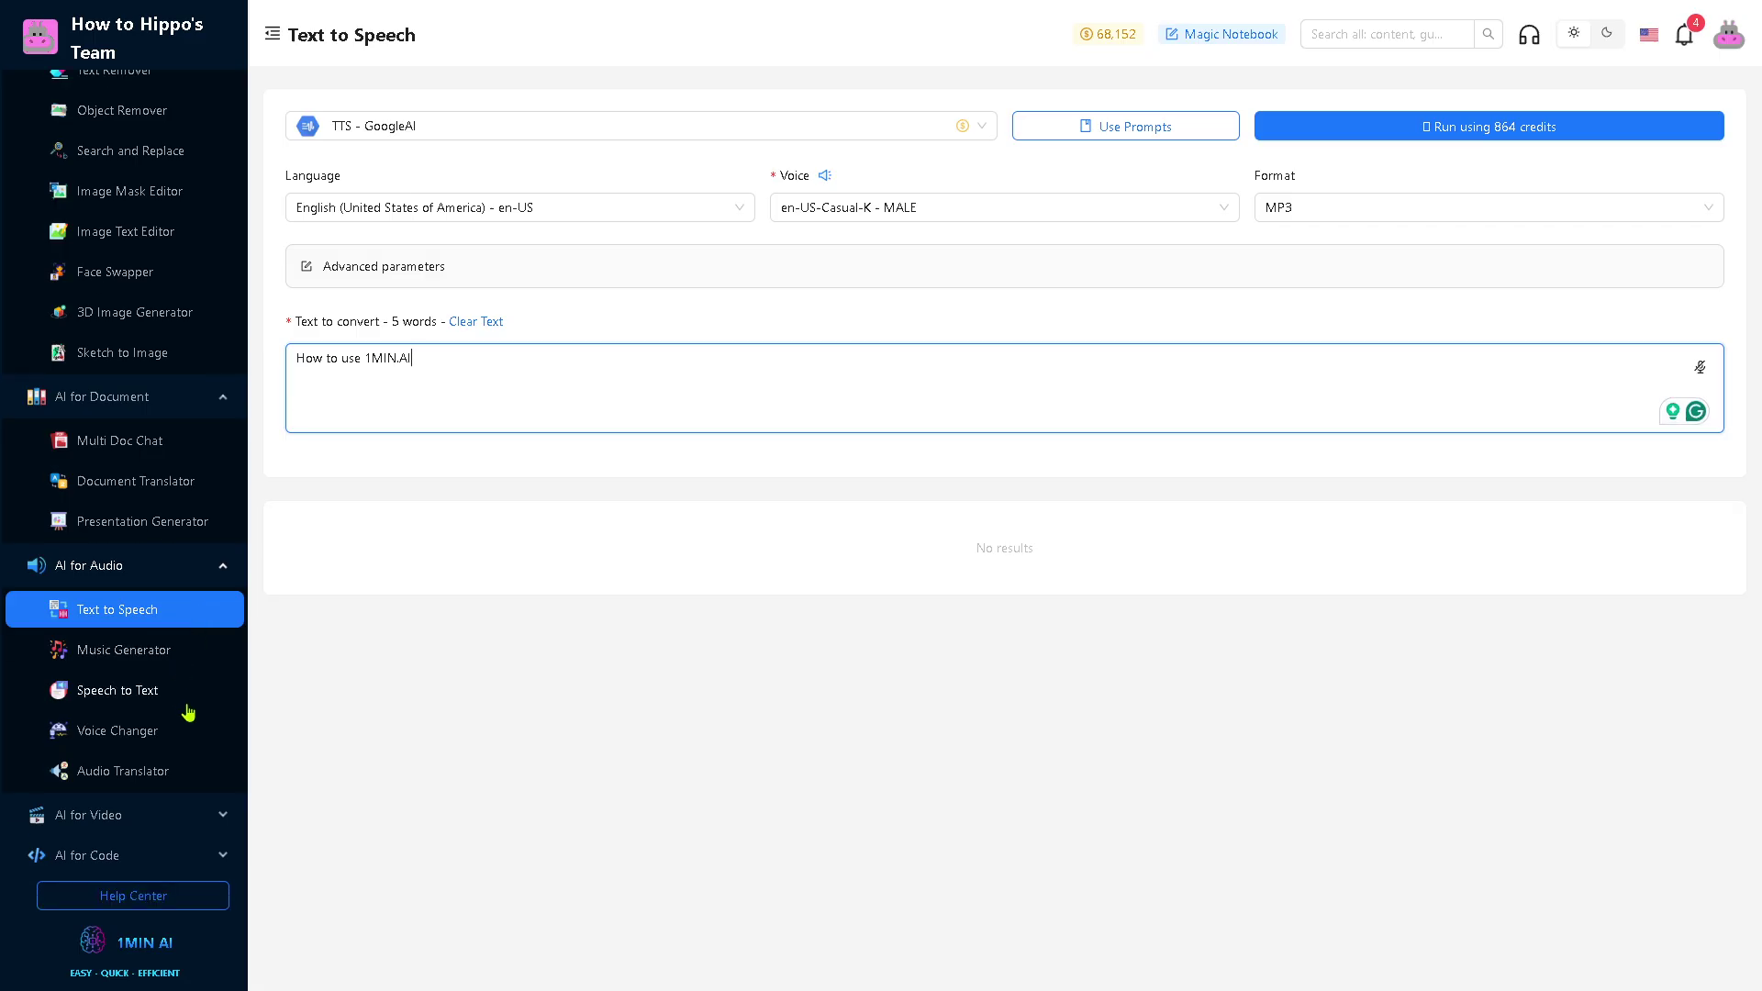
- Expand the AI for Video section in the sidebar to reveal the video tools
left_click(192, 815)
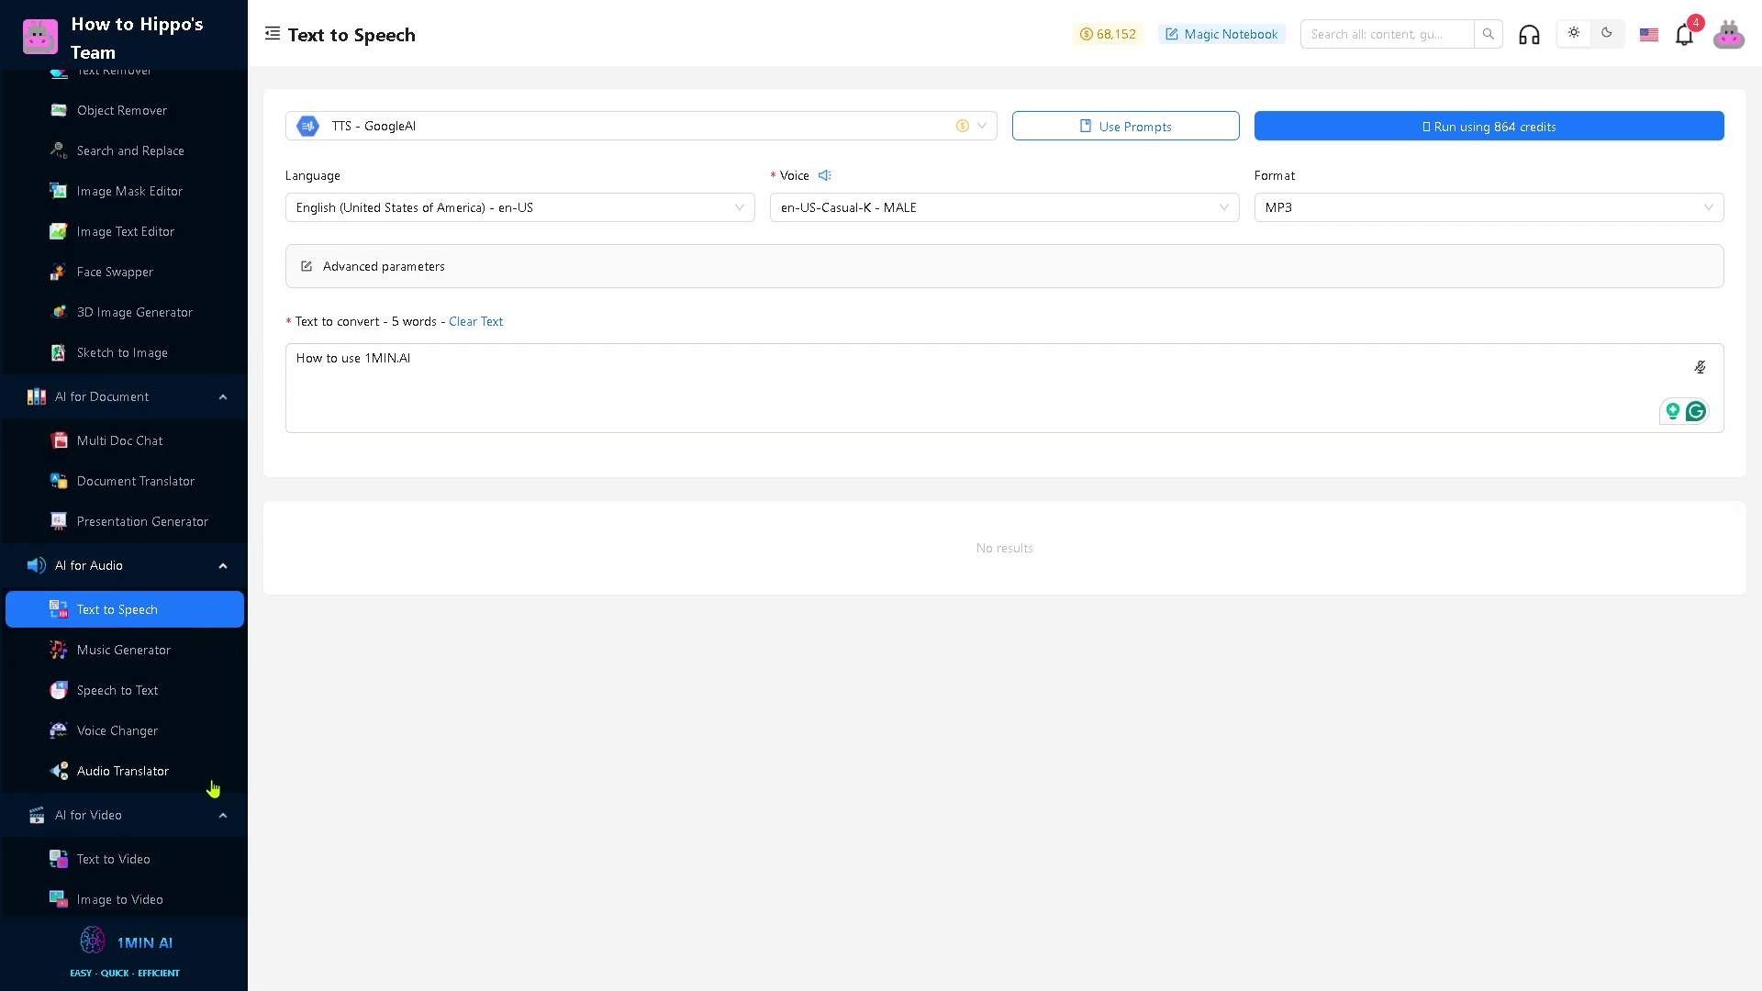
scroll(212, 788, "down", 5)
scroll(212, 791, "up", 2)
scroll(212, 799, "down", 2)
scroll(210, 808, "up", 2)
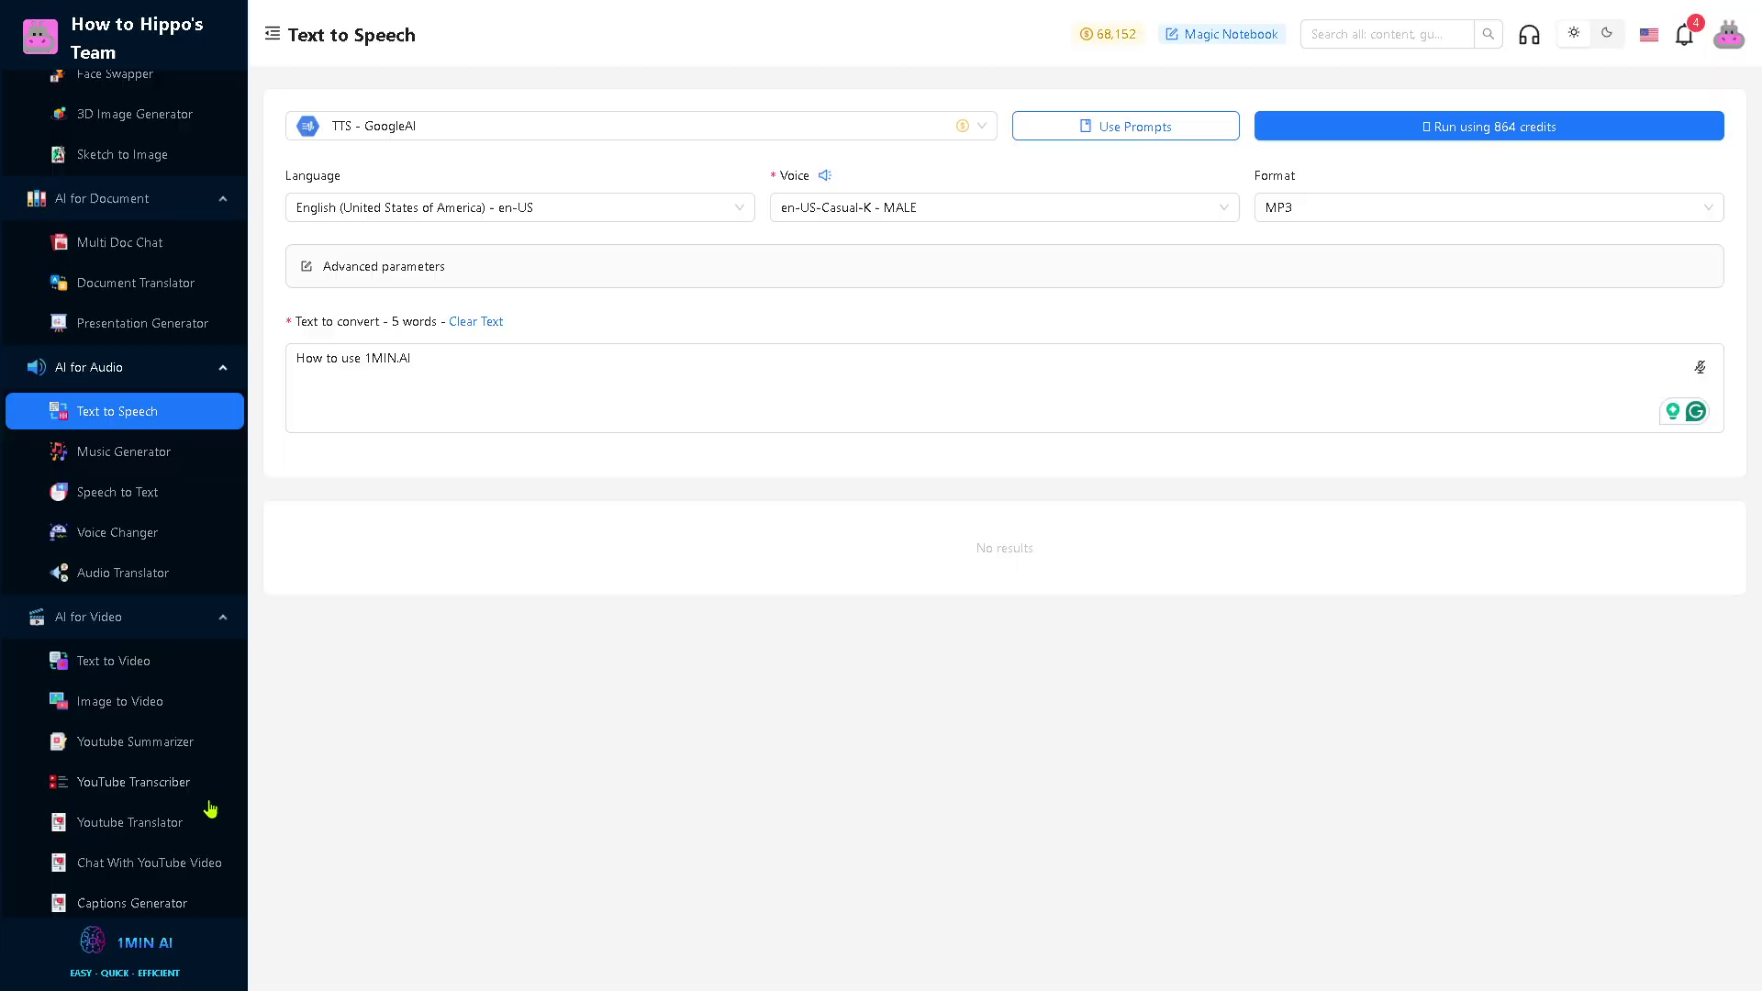